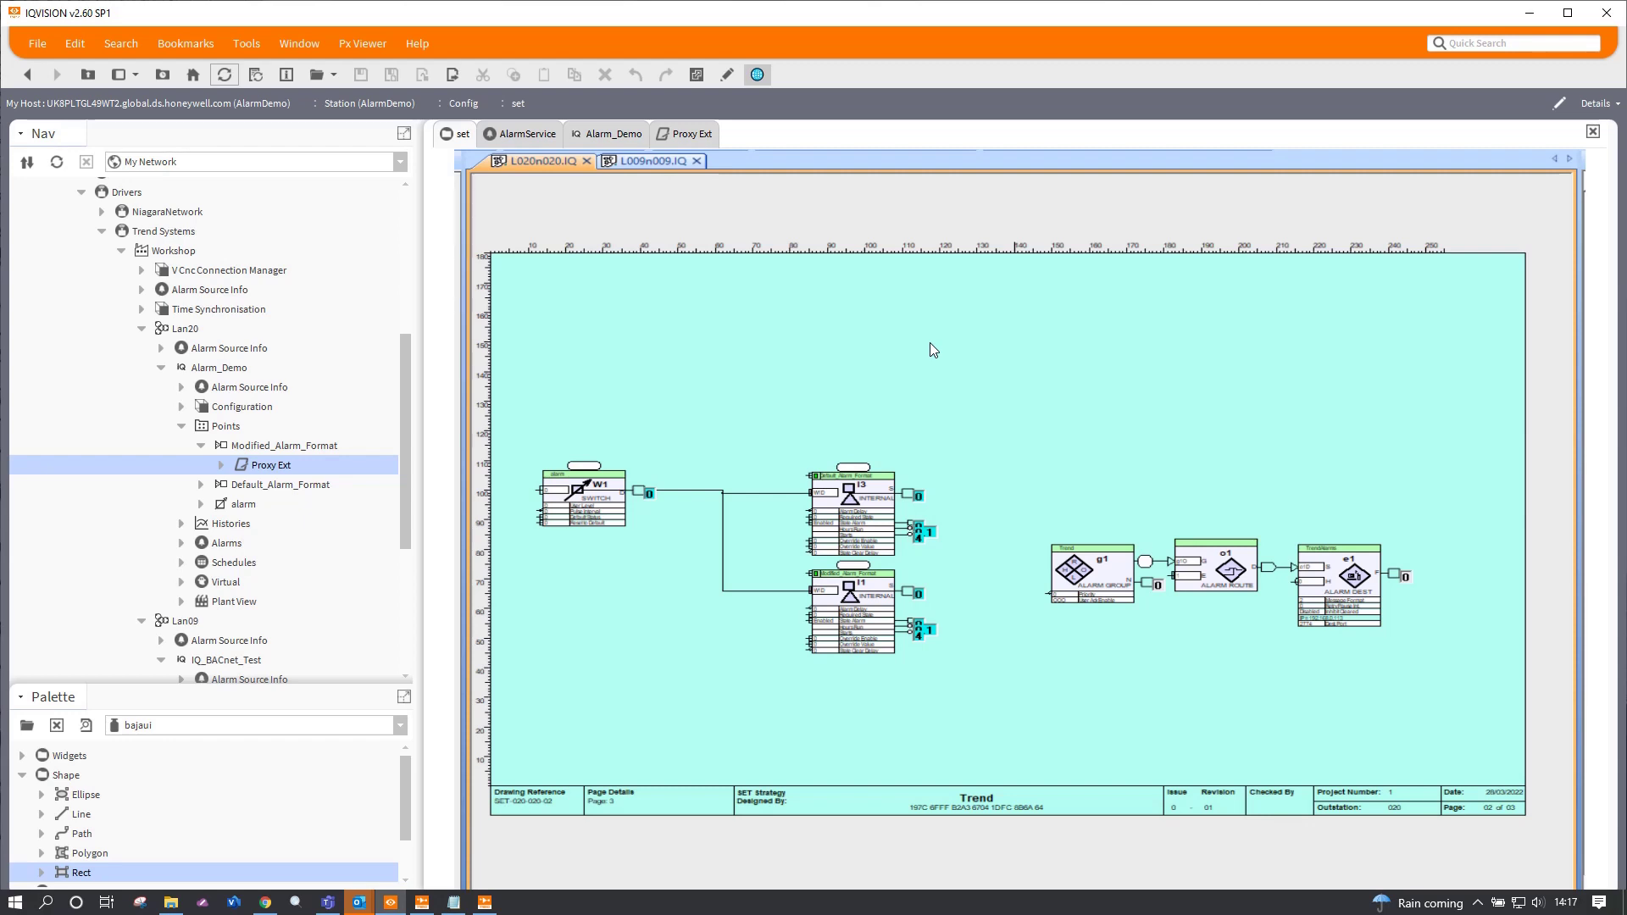
Step: Examine the alarm service wire sheet and the alarm console of its Default recipient
left_click(532, 134)
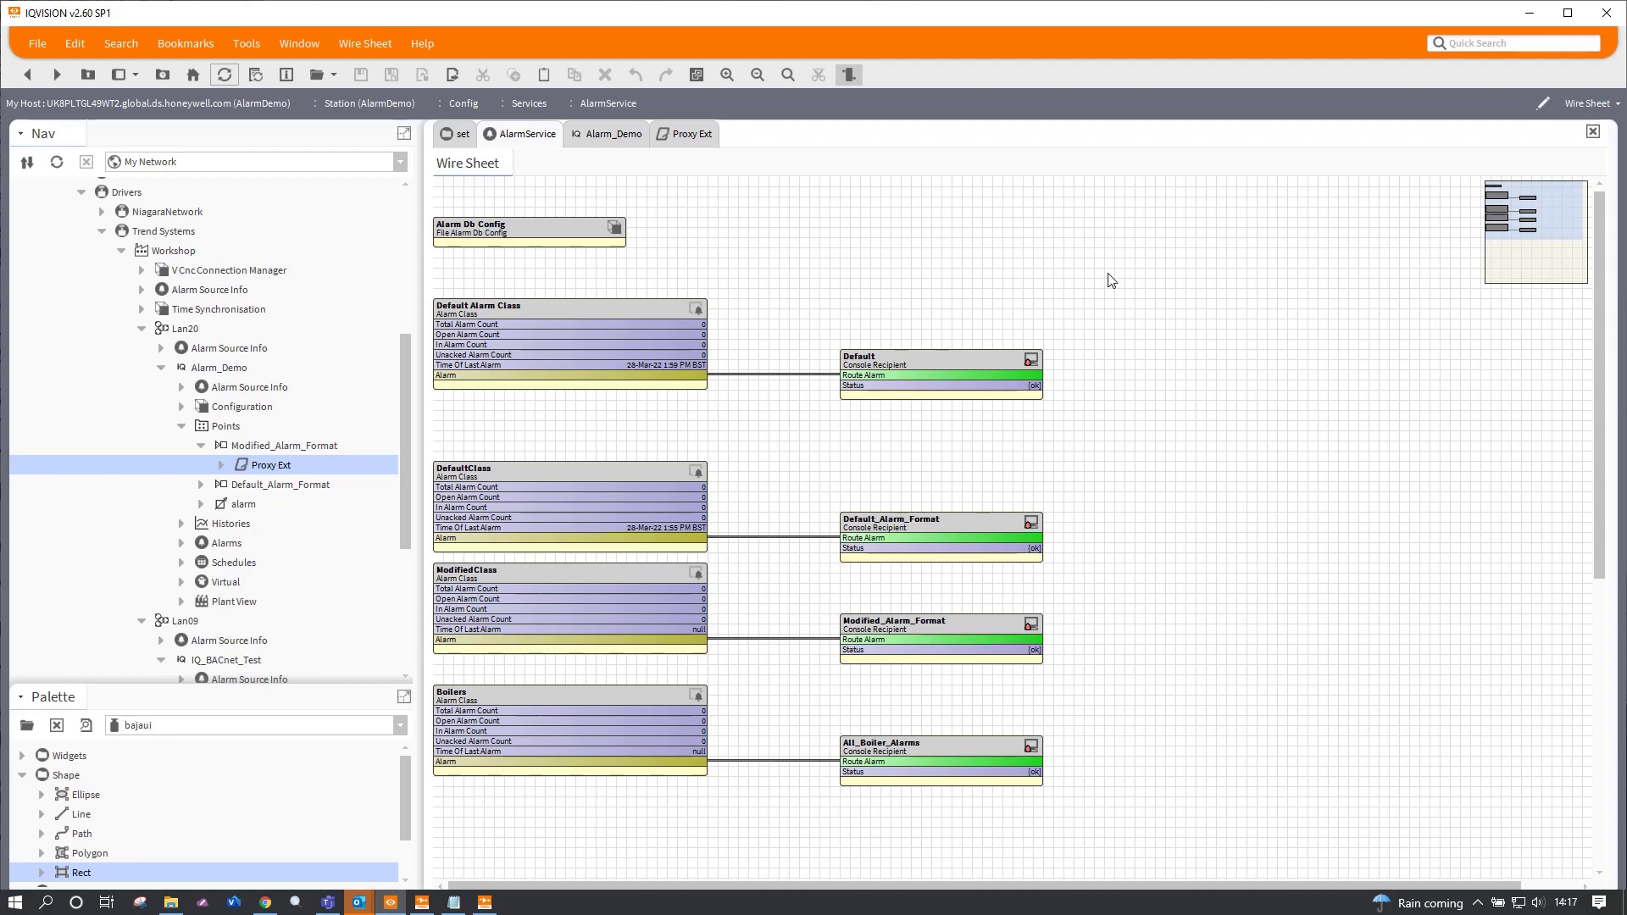
double_click(900, 351)
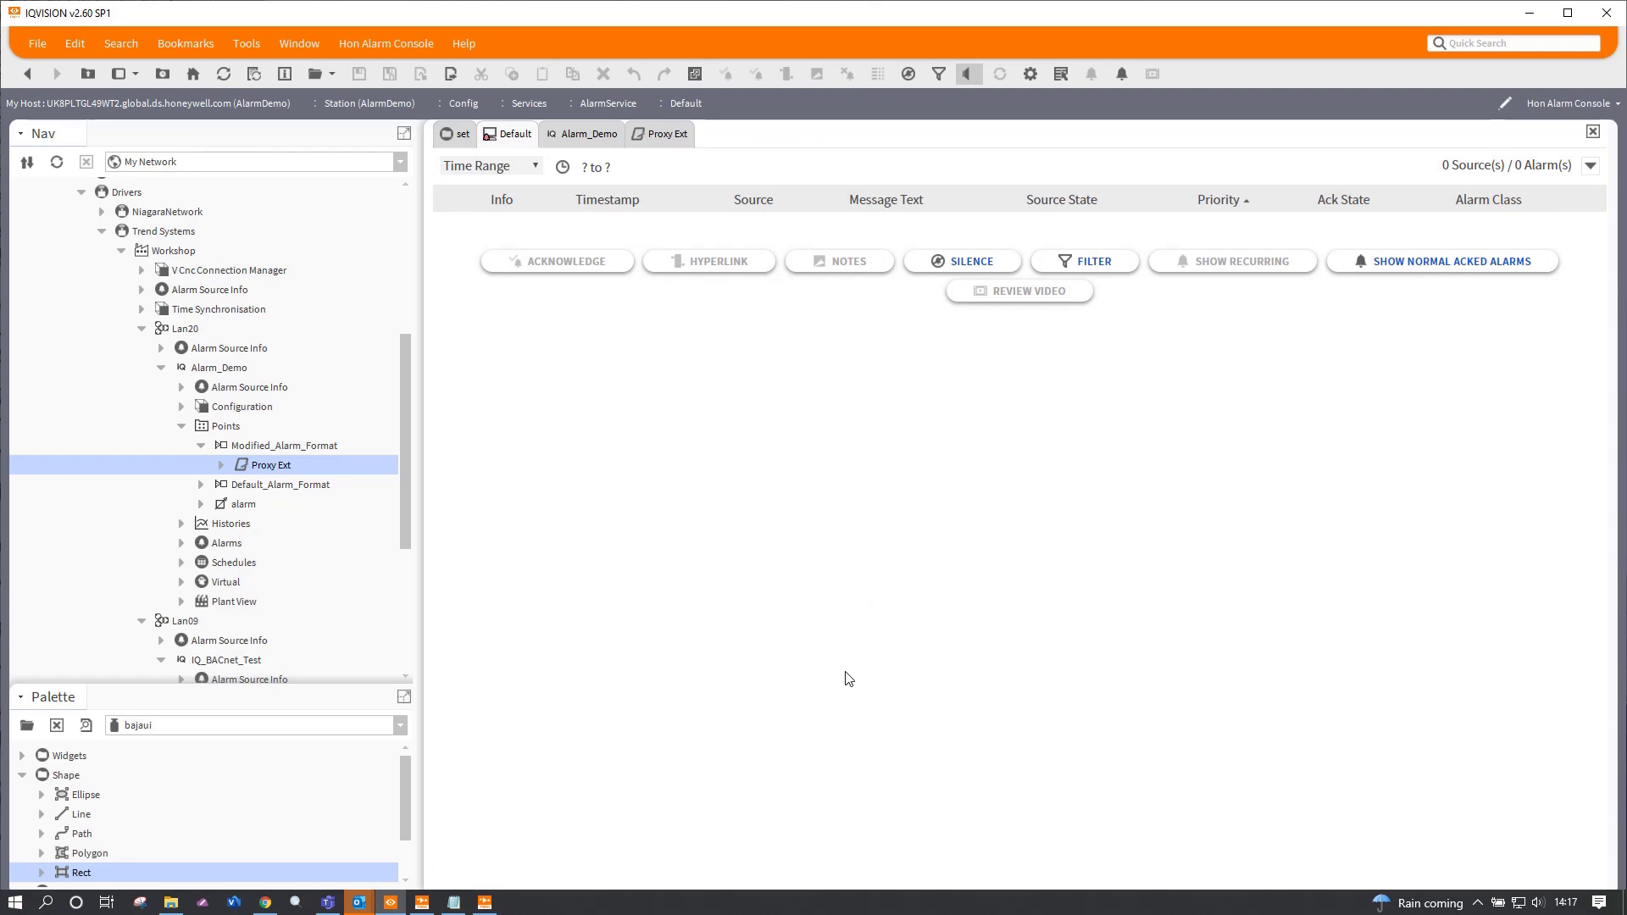
left_click(27, 78)
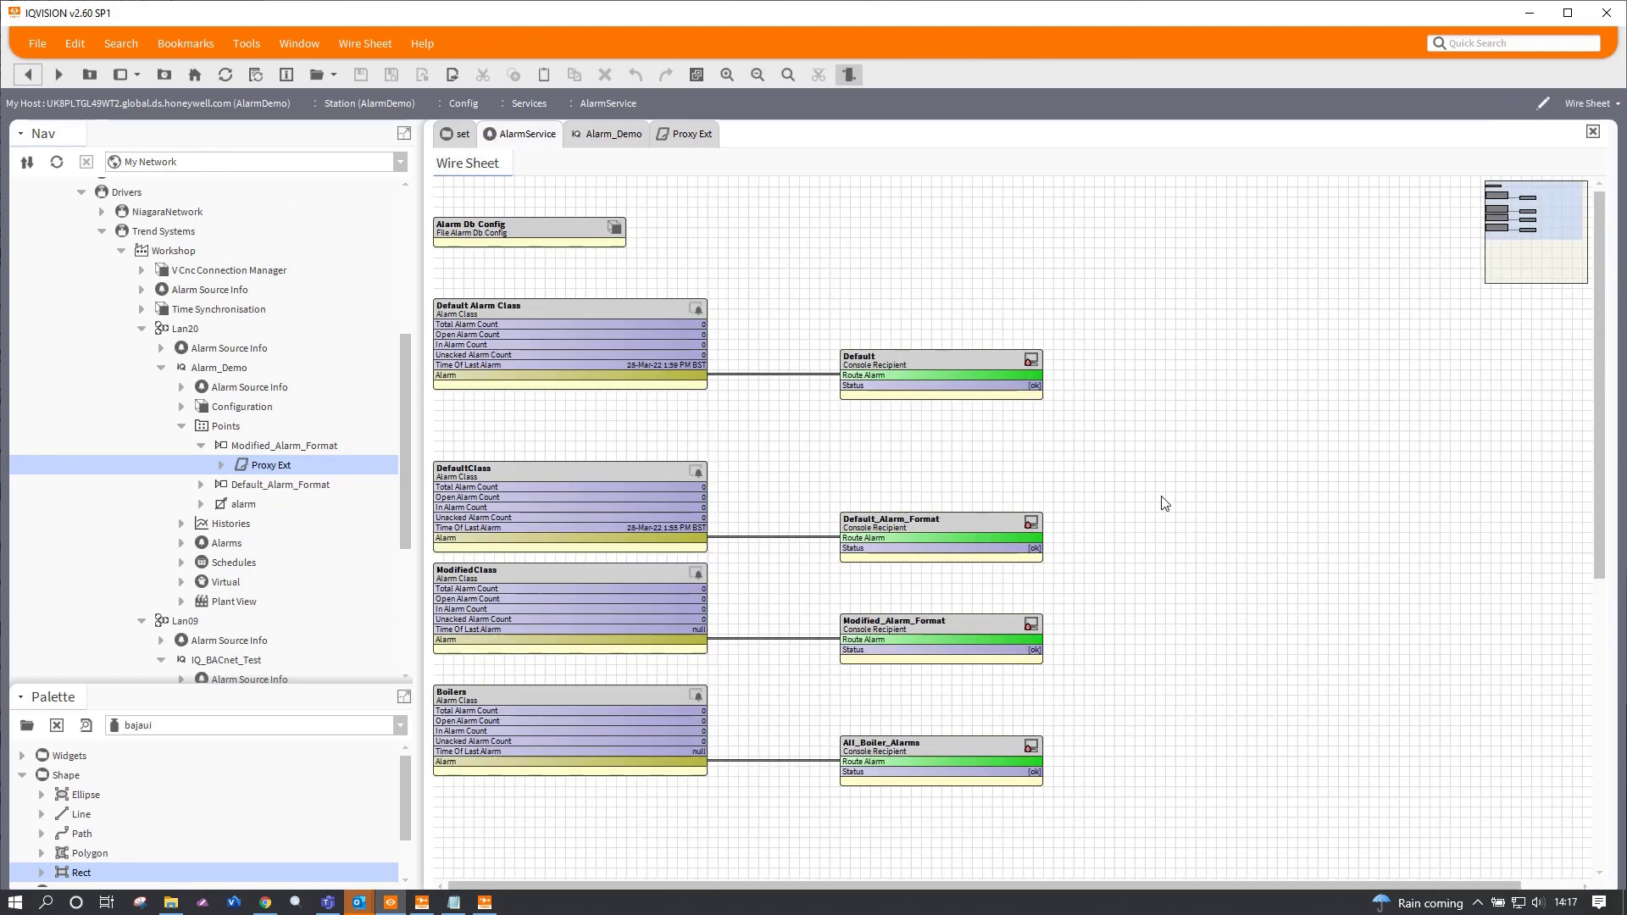
Step: Open the Alarm_Demo controller's details view and look at the contents of its Virtual node
left_click(613, 135)
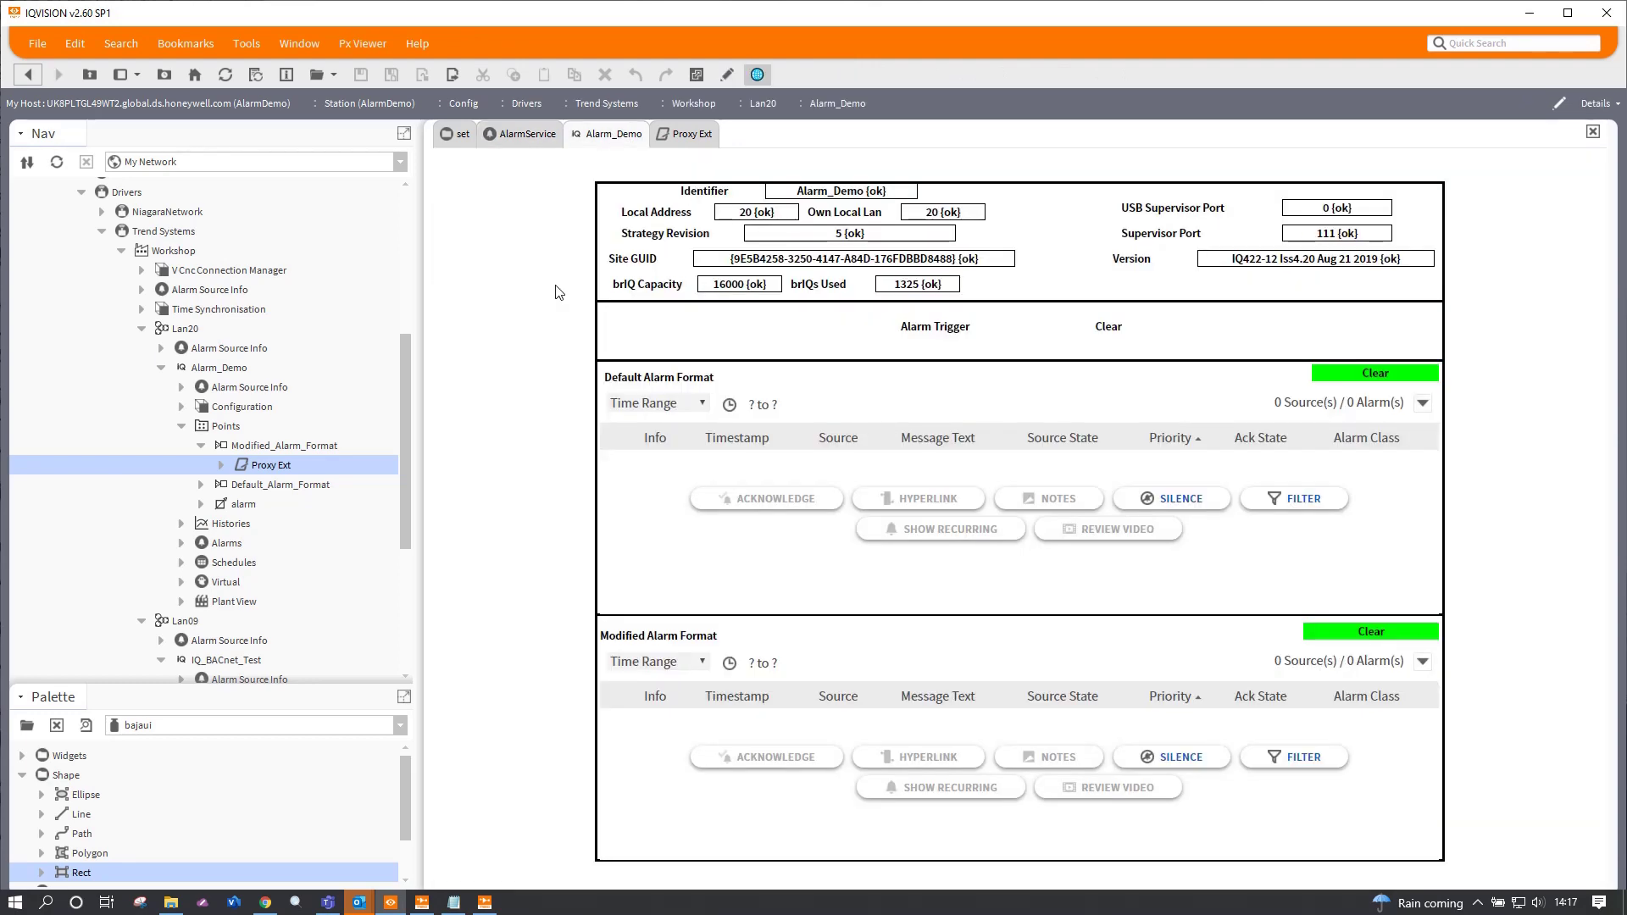
double_click(212, 368)
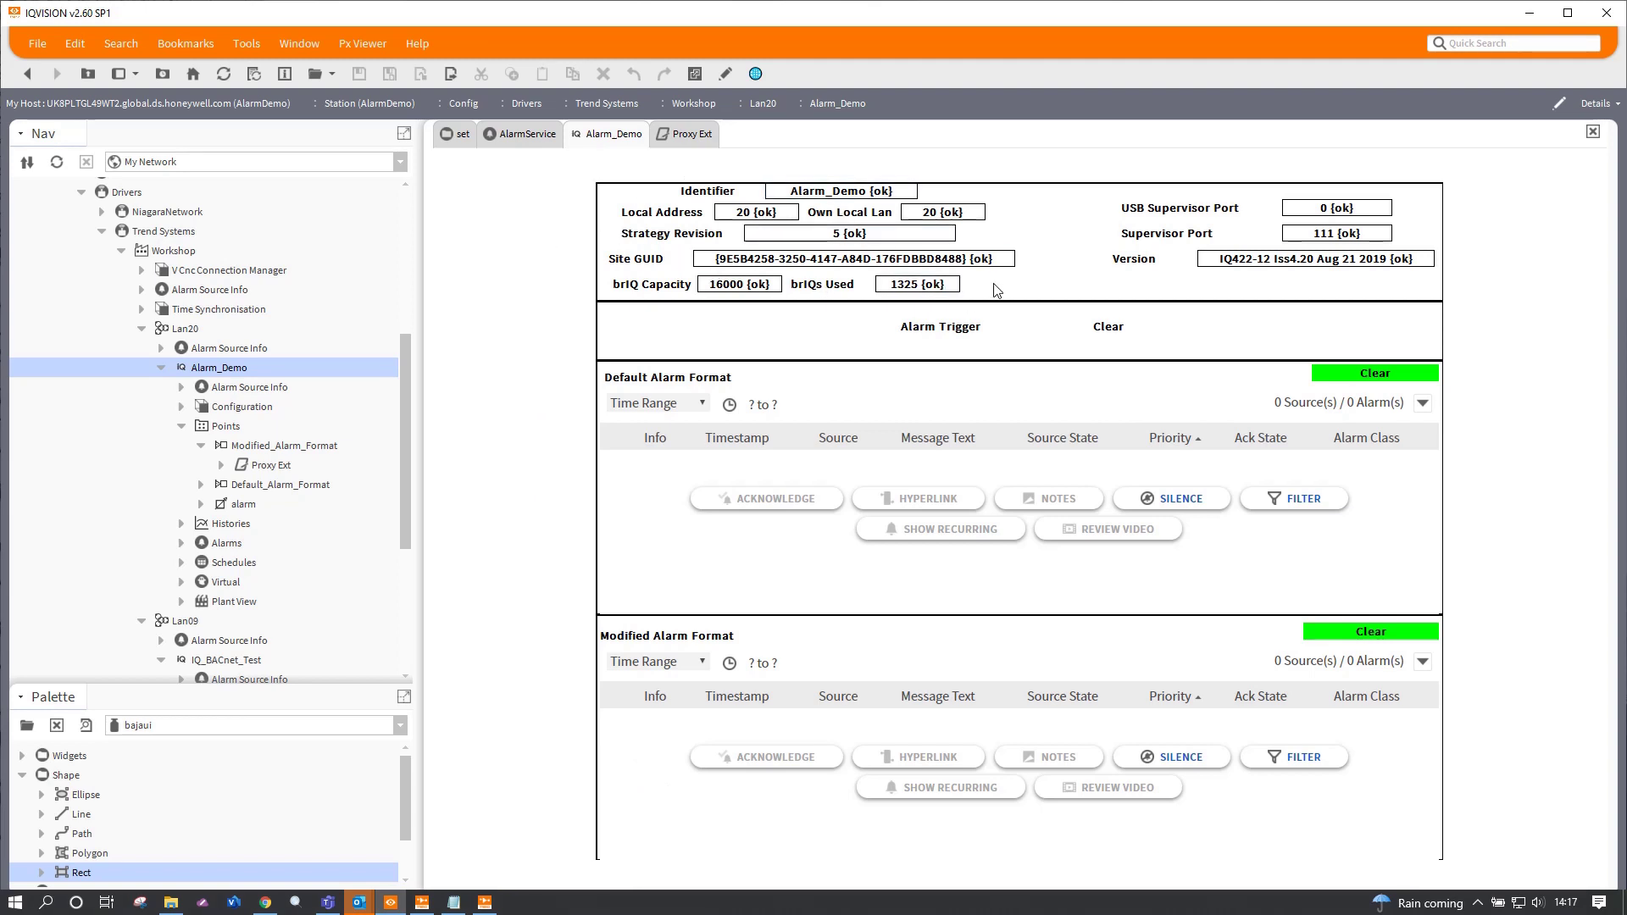
left_click(181, 583)
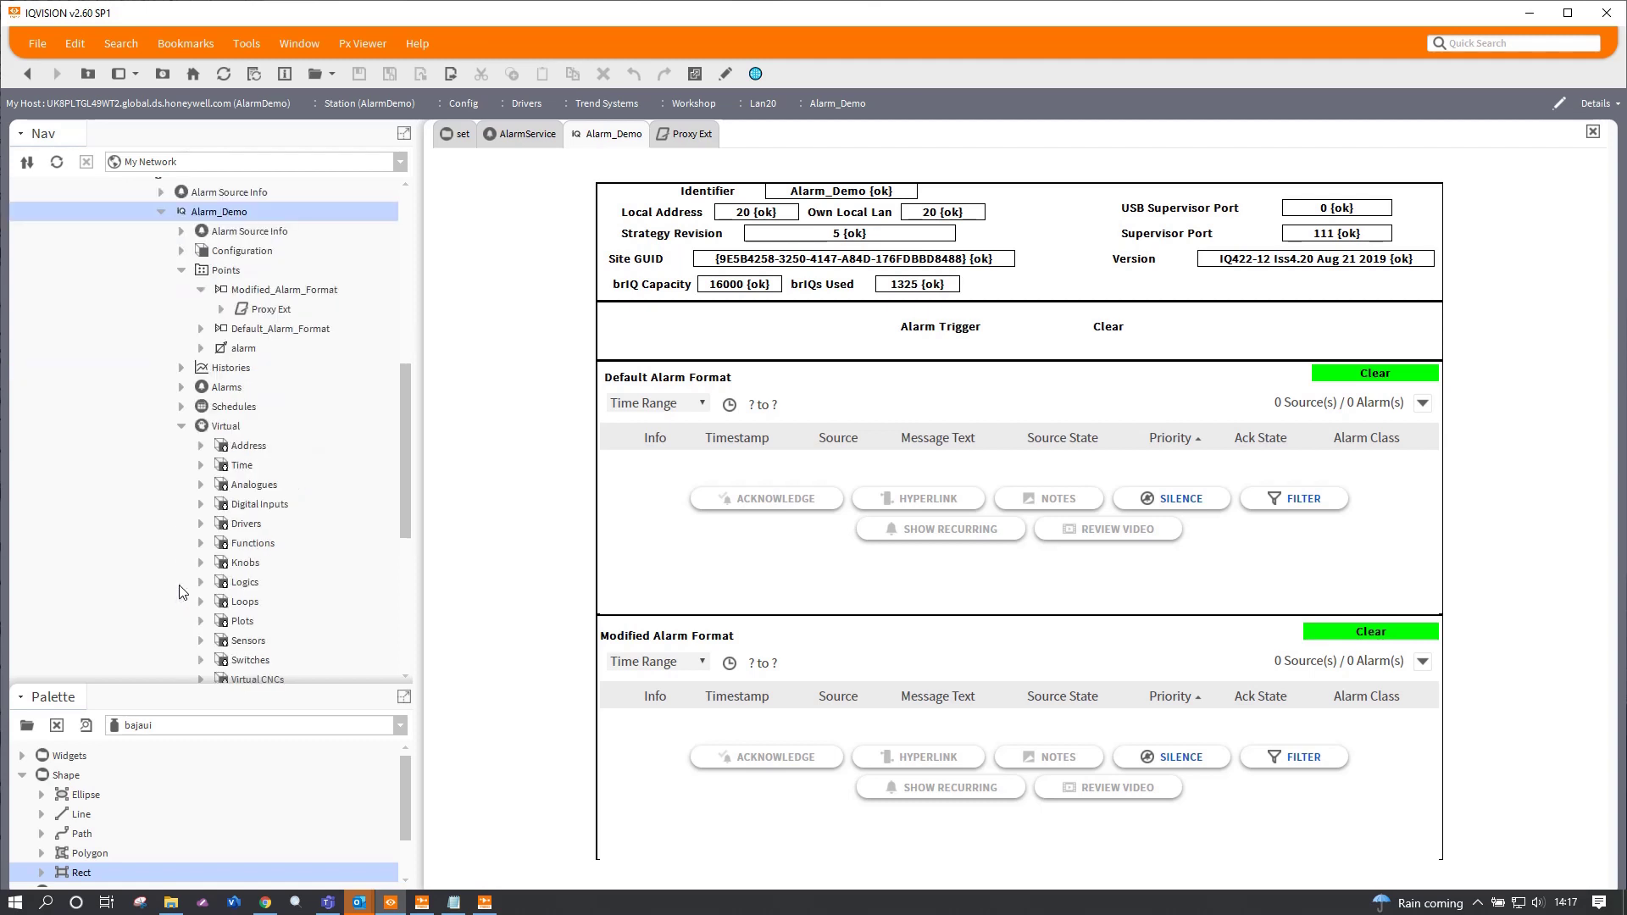
left_click(181, 427)
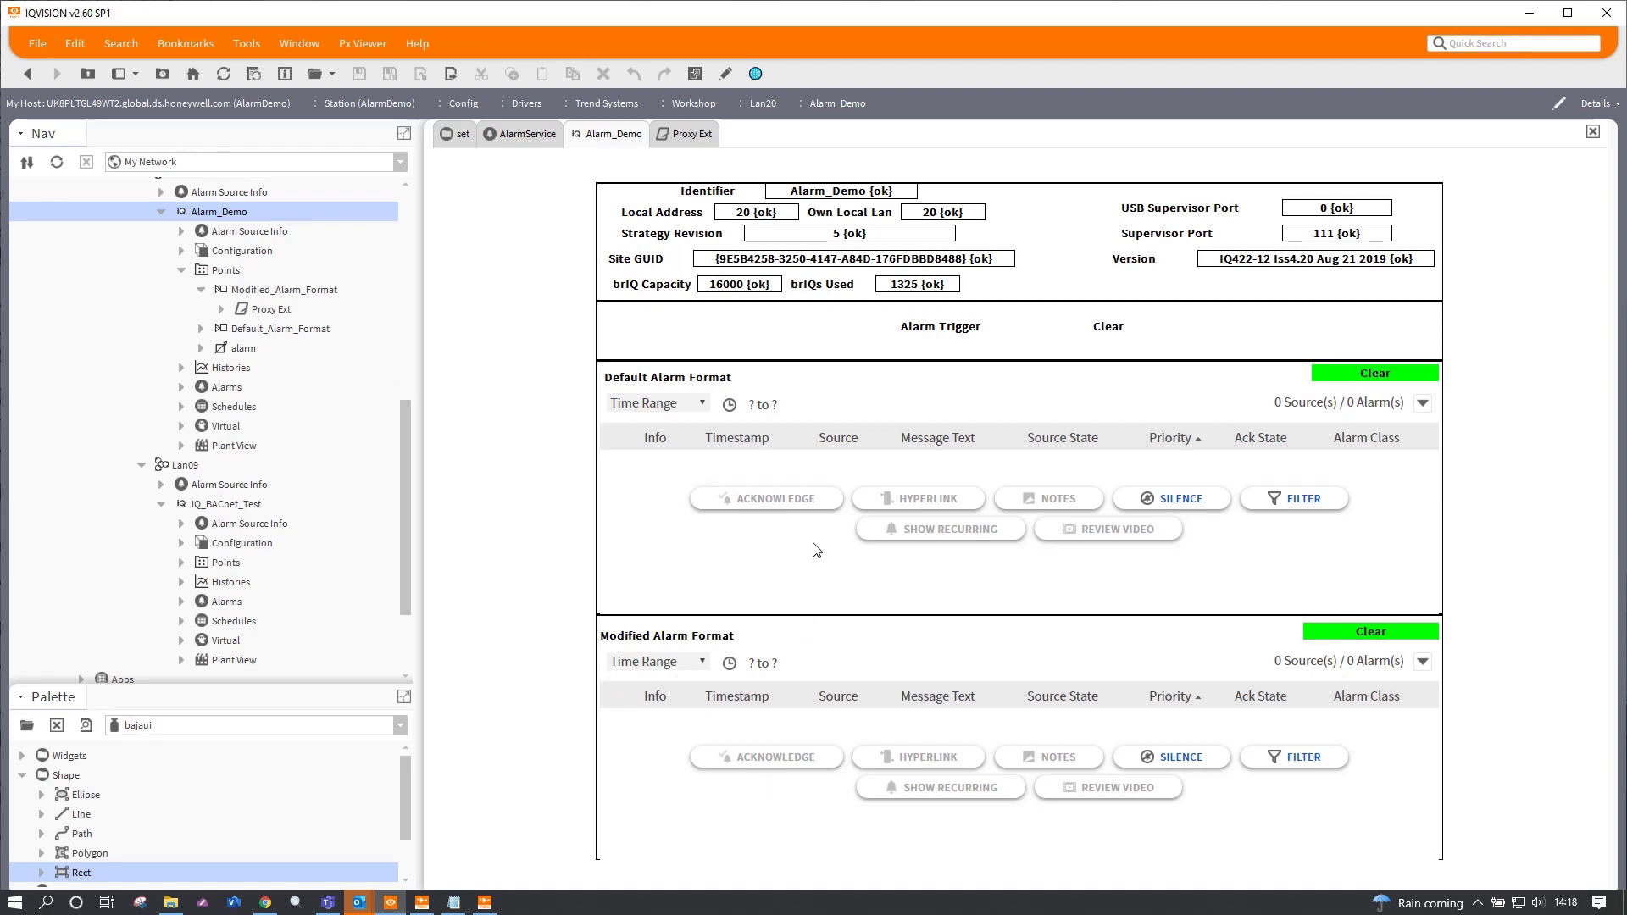
left_click(756, 74)
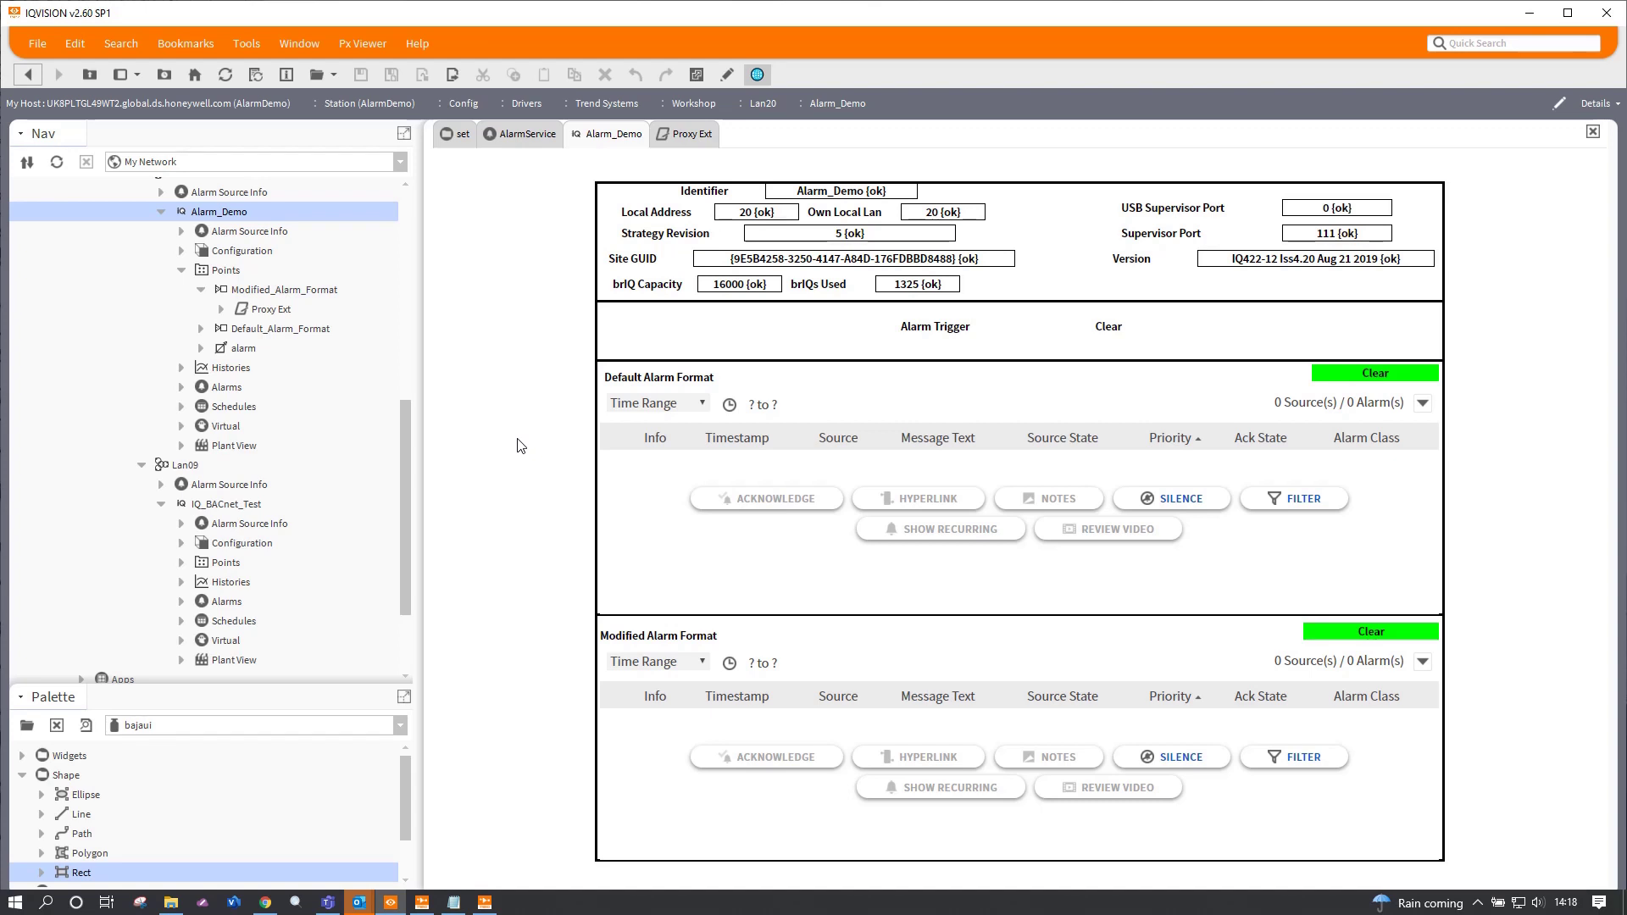
Step: Set the Alarm Trigger on the Alarm_Demo graphic to Alarm, and return it to Clear
left_click(1108, 331)
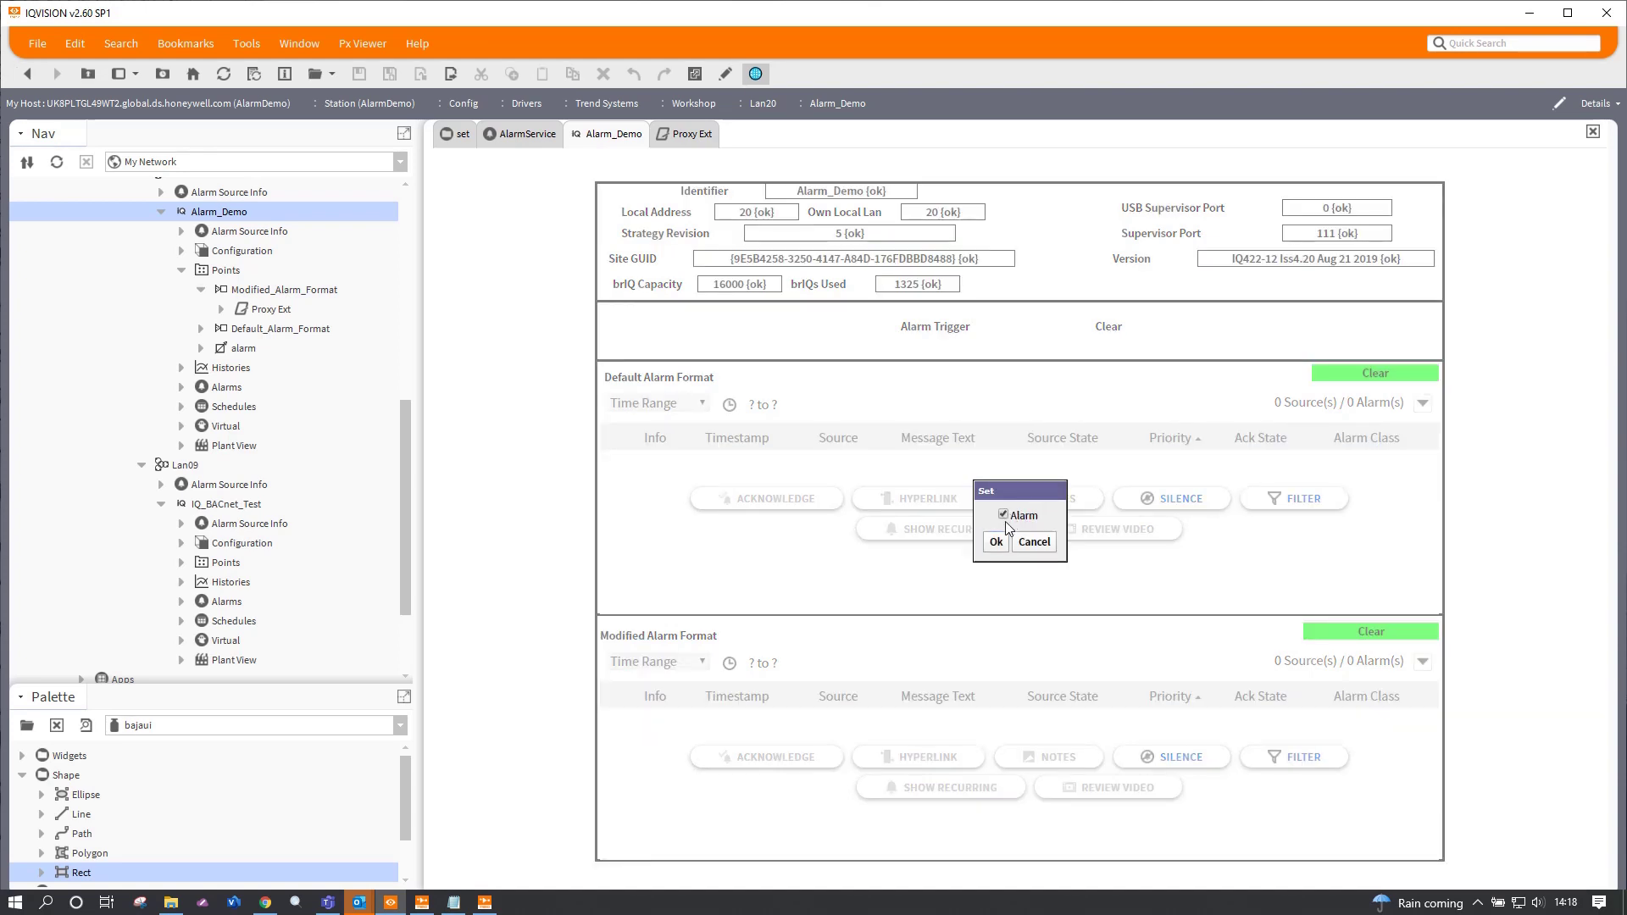
left_click(995, 542)
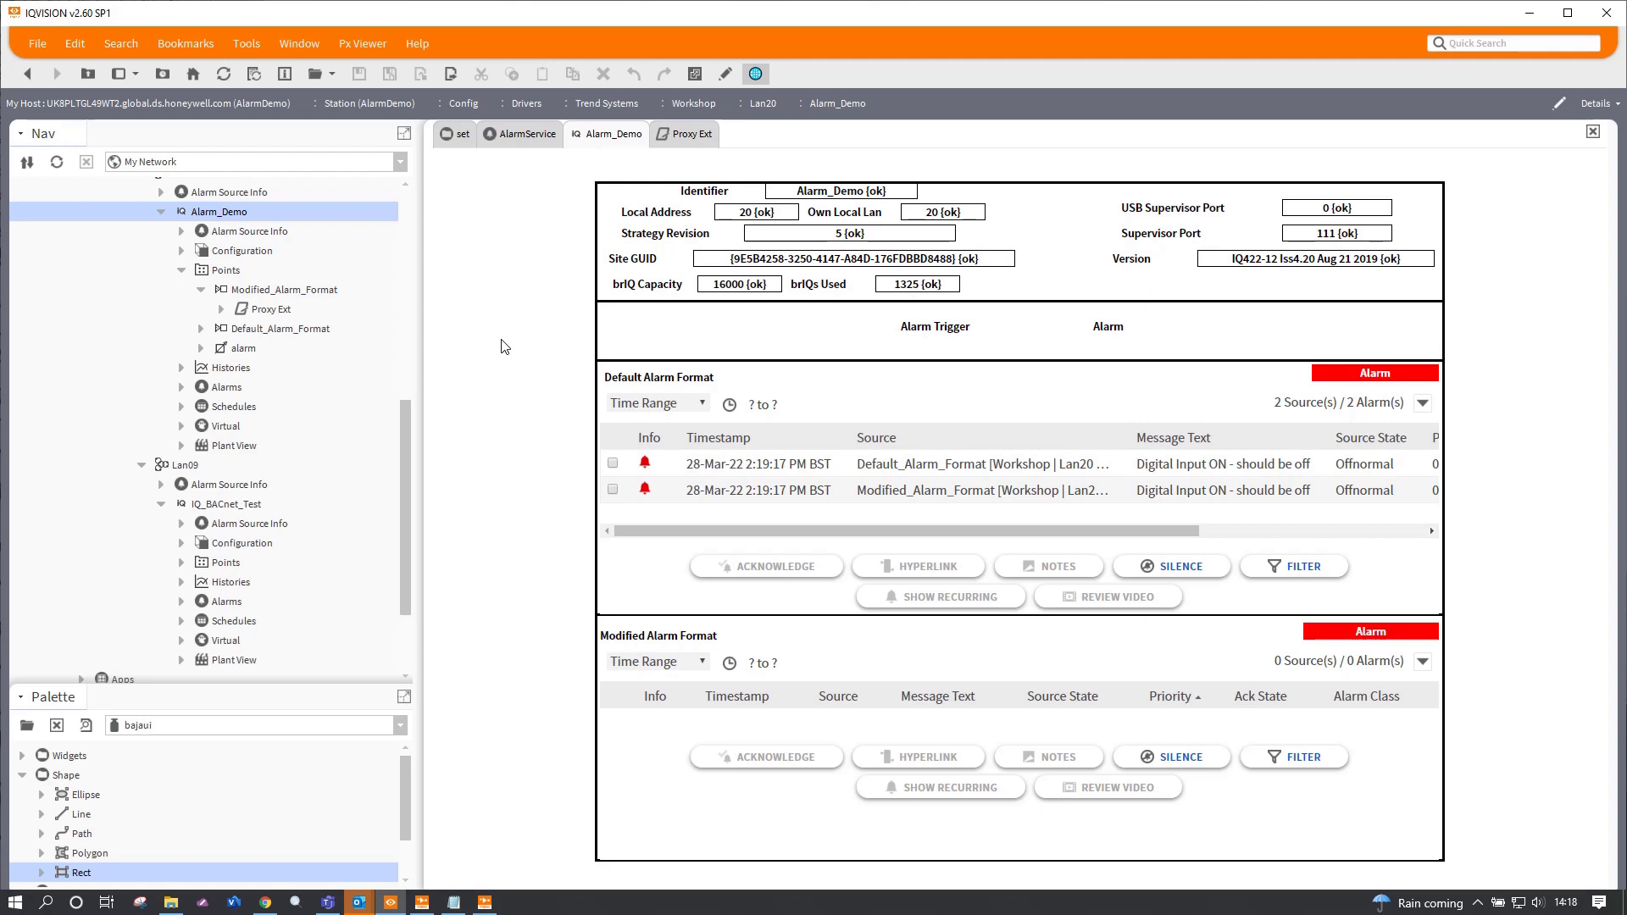
left_click(1110, 330)
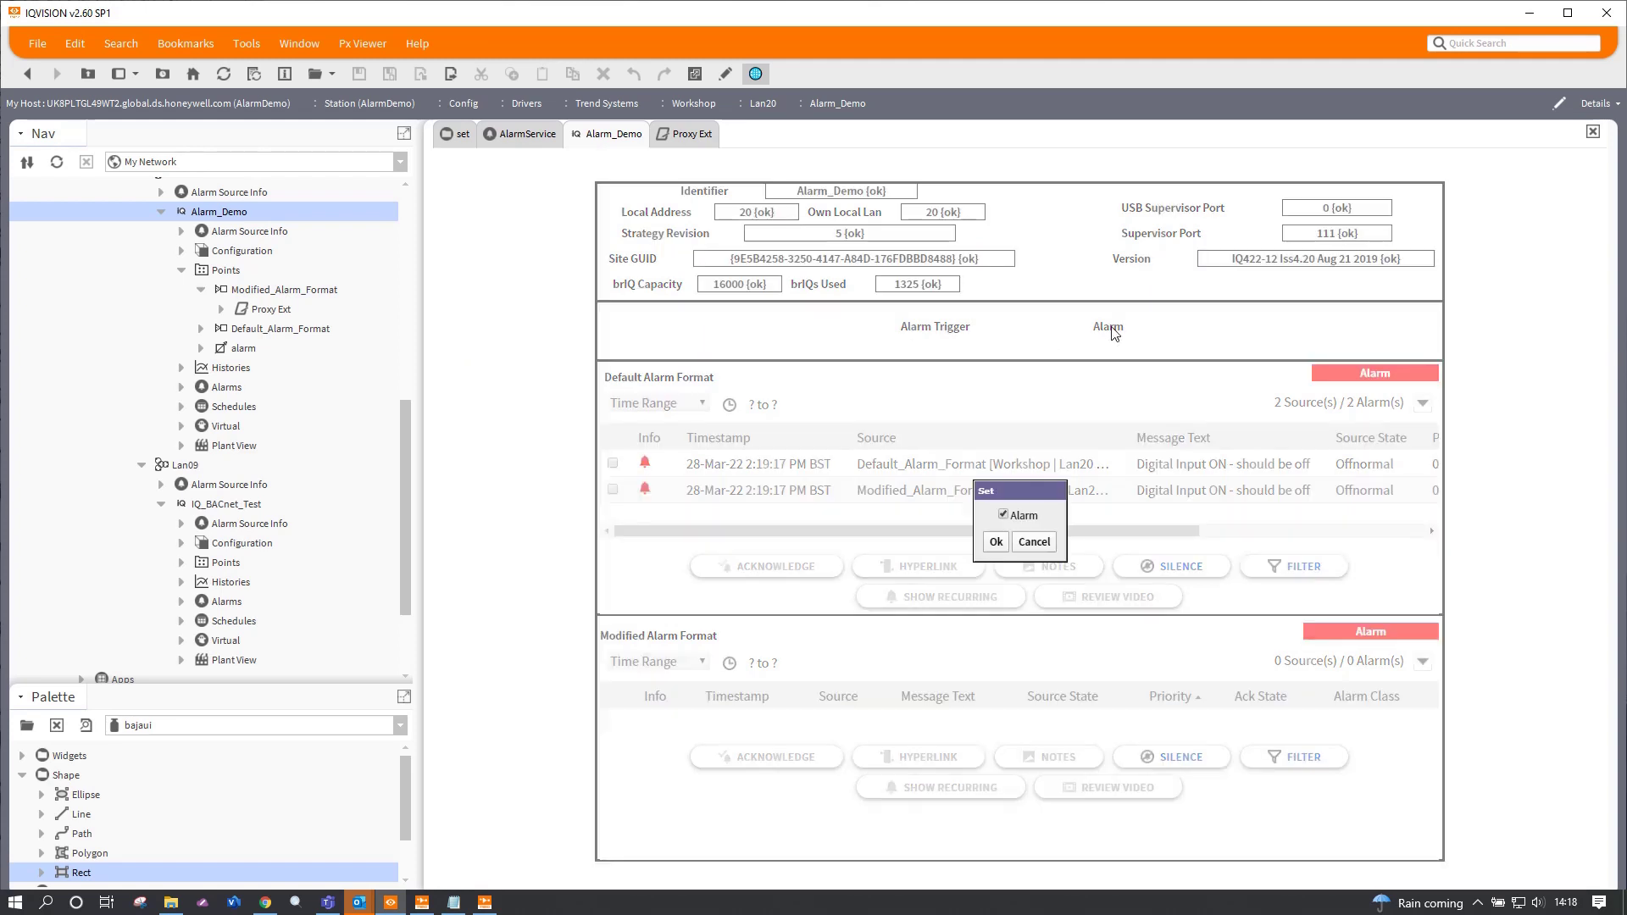
left_click(1004, 515)
left_click(995, 542)
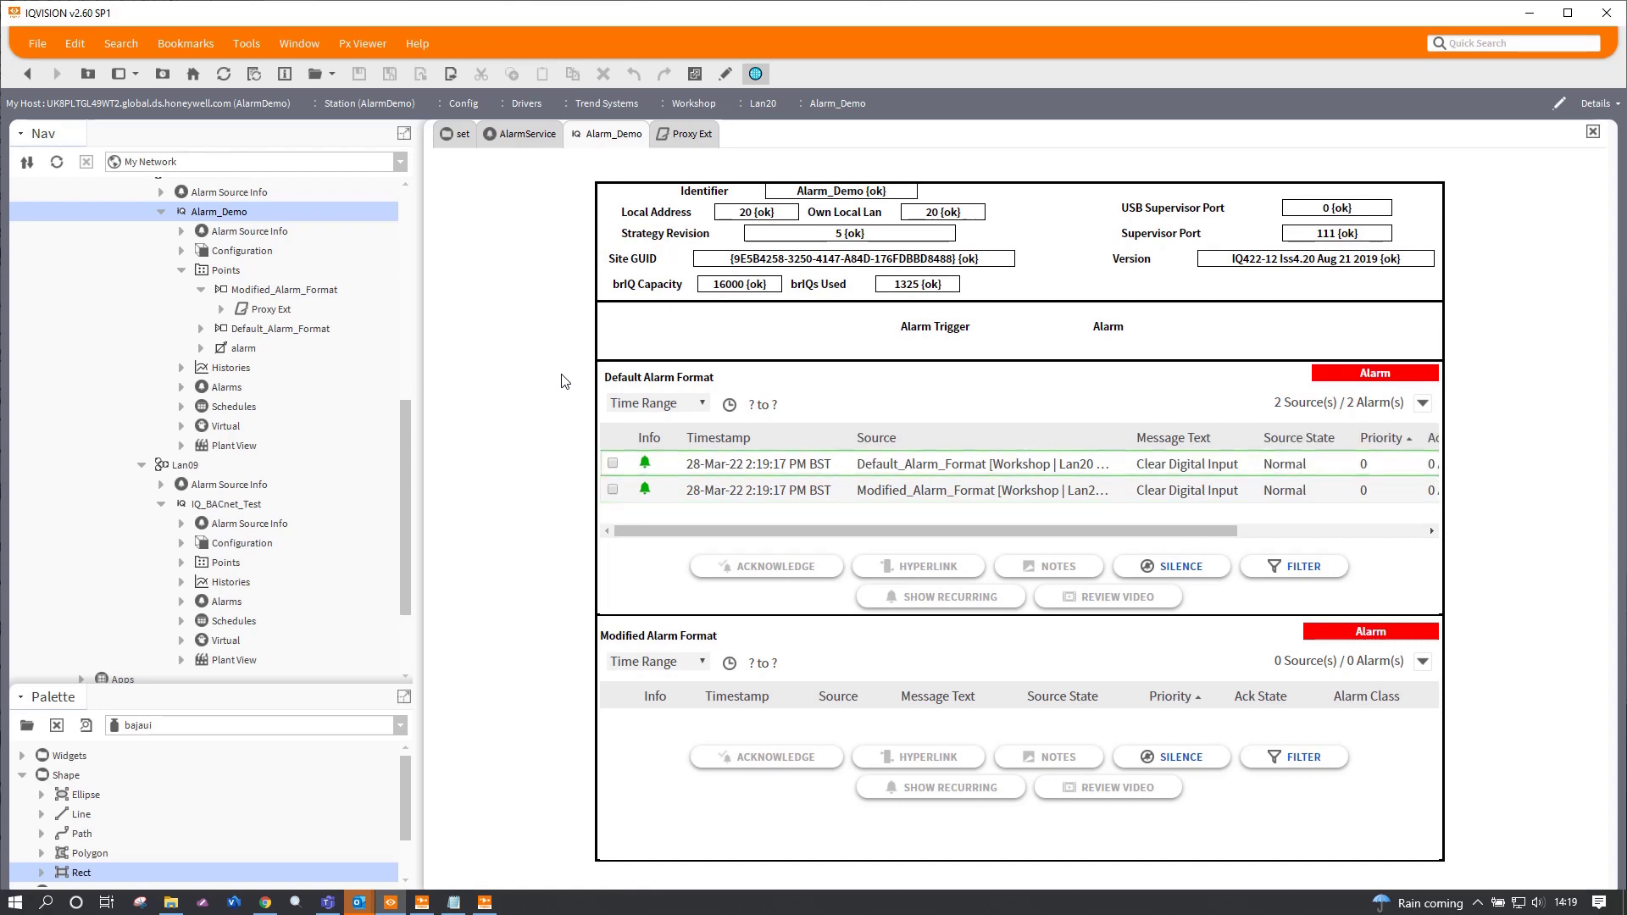
Step: Acknowledge the Default_Alarm_Format and Modified_Alarm_Format alarms in the Default Alarm Format console, and reload the Details view
left_click(613, 463)
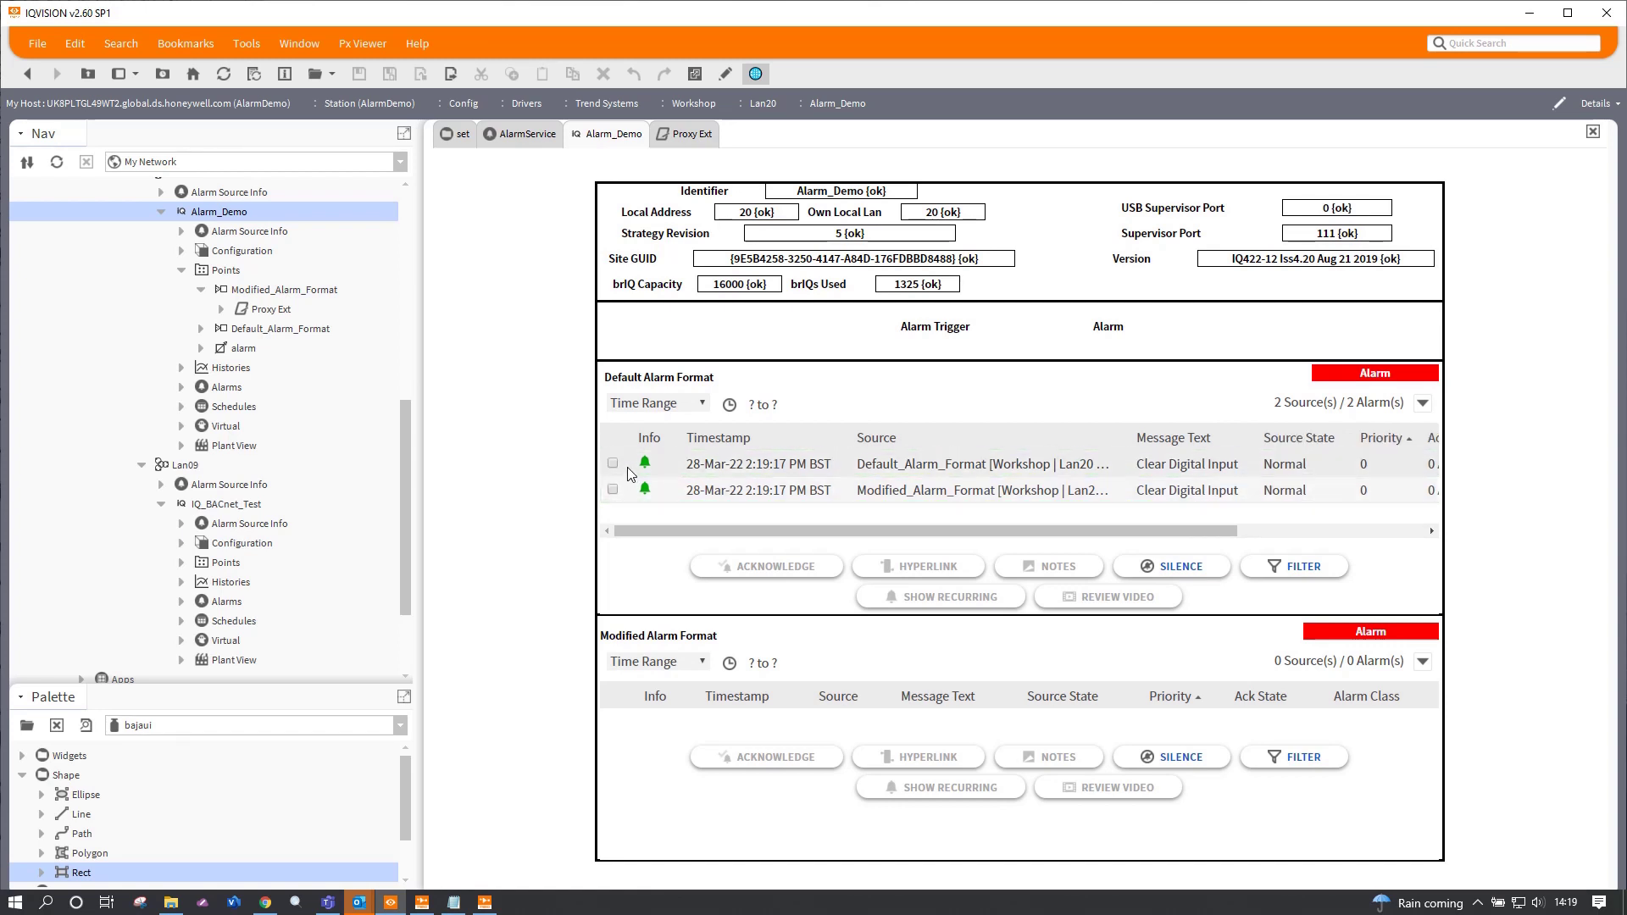
left_click(613, 489)
left_click(776, 575)
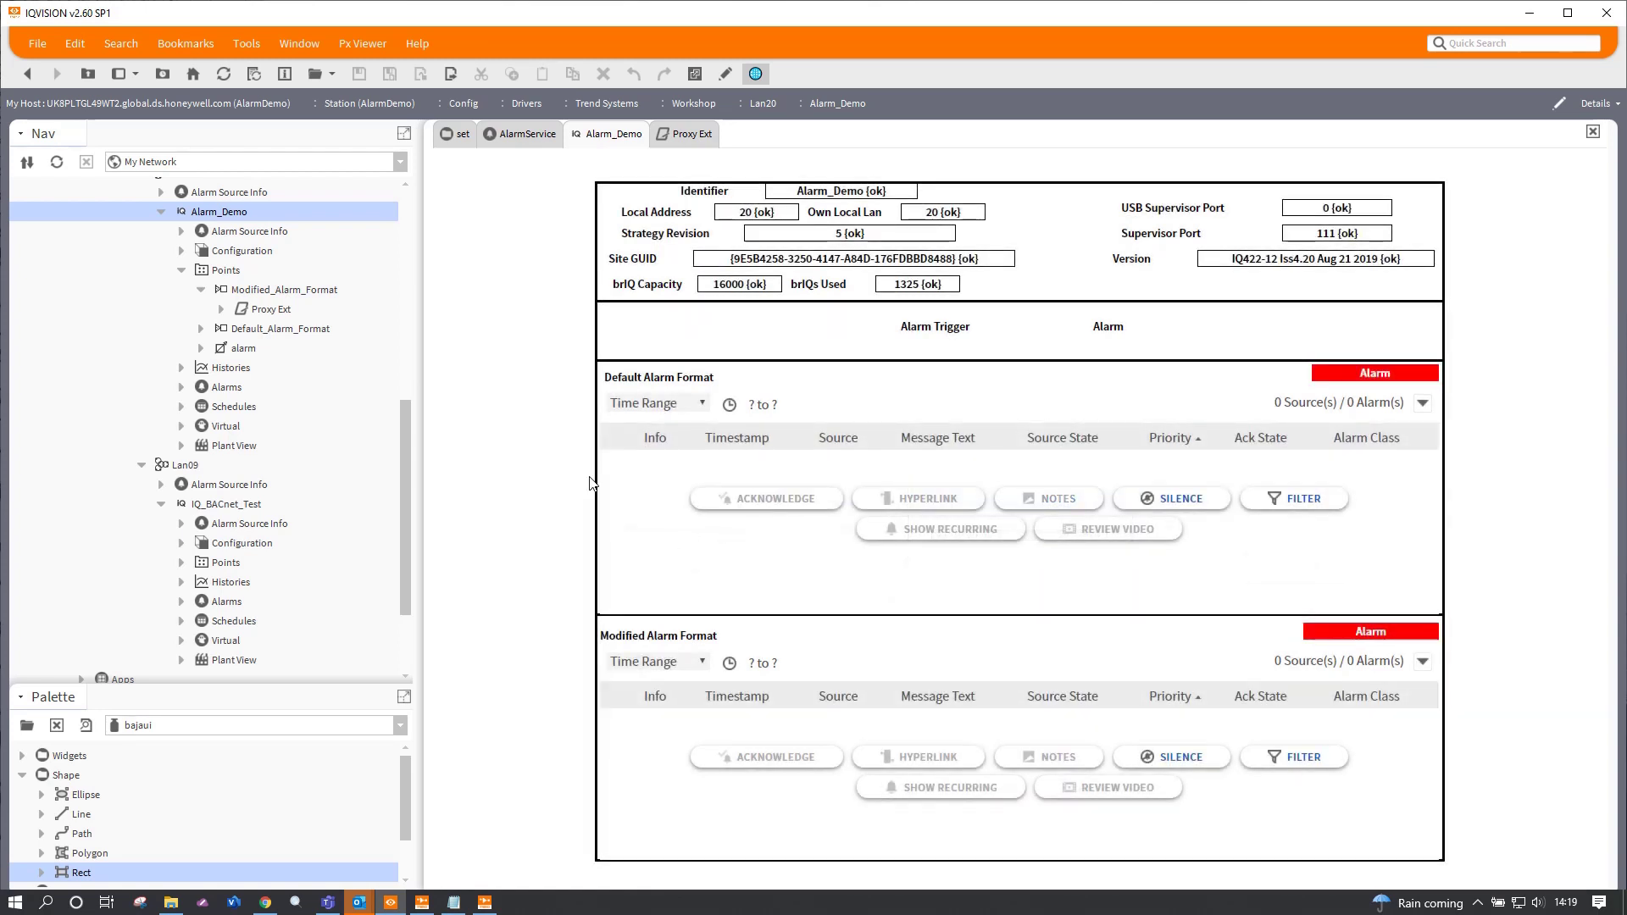
left_click(1600, 104)
left_click(1468, 126)
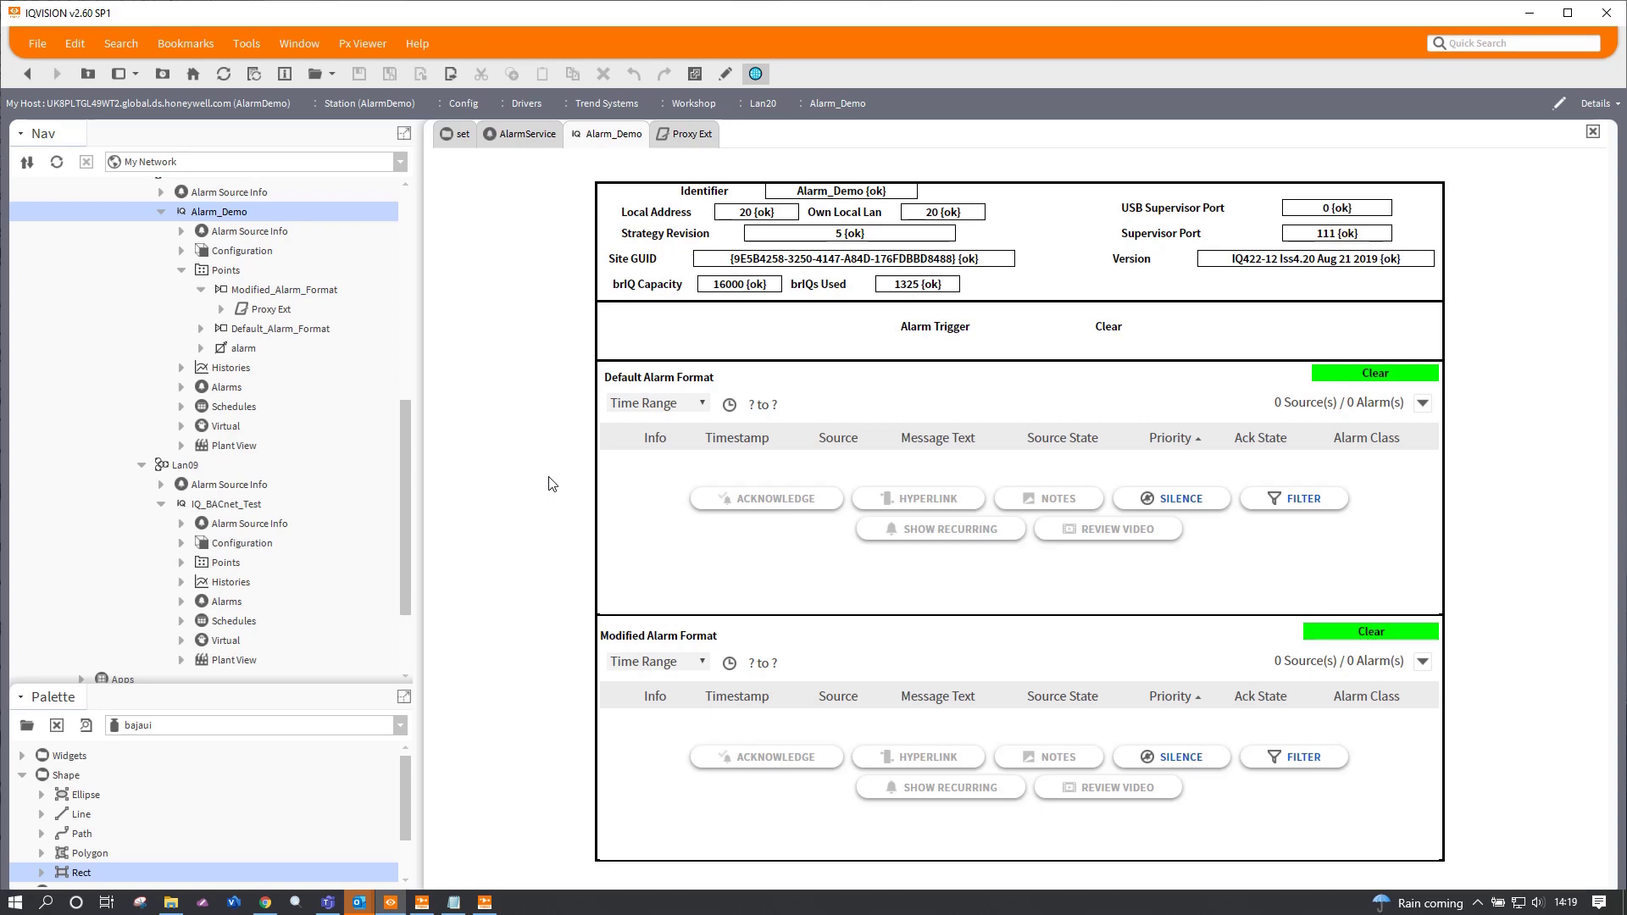
Step: View the normal acknowledged alarms in the Default recipient's console, and reload the Hon Alarm Console view
left_click(522, 133)
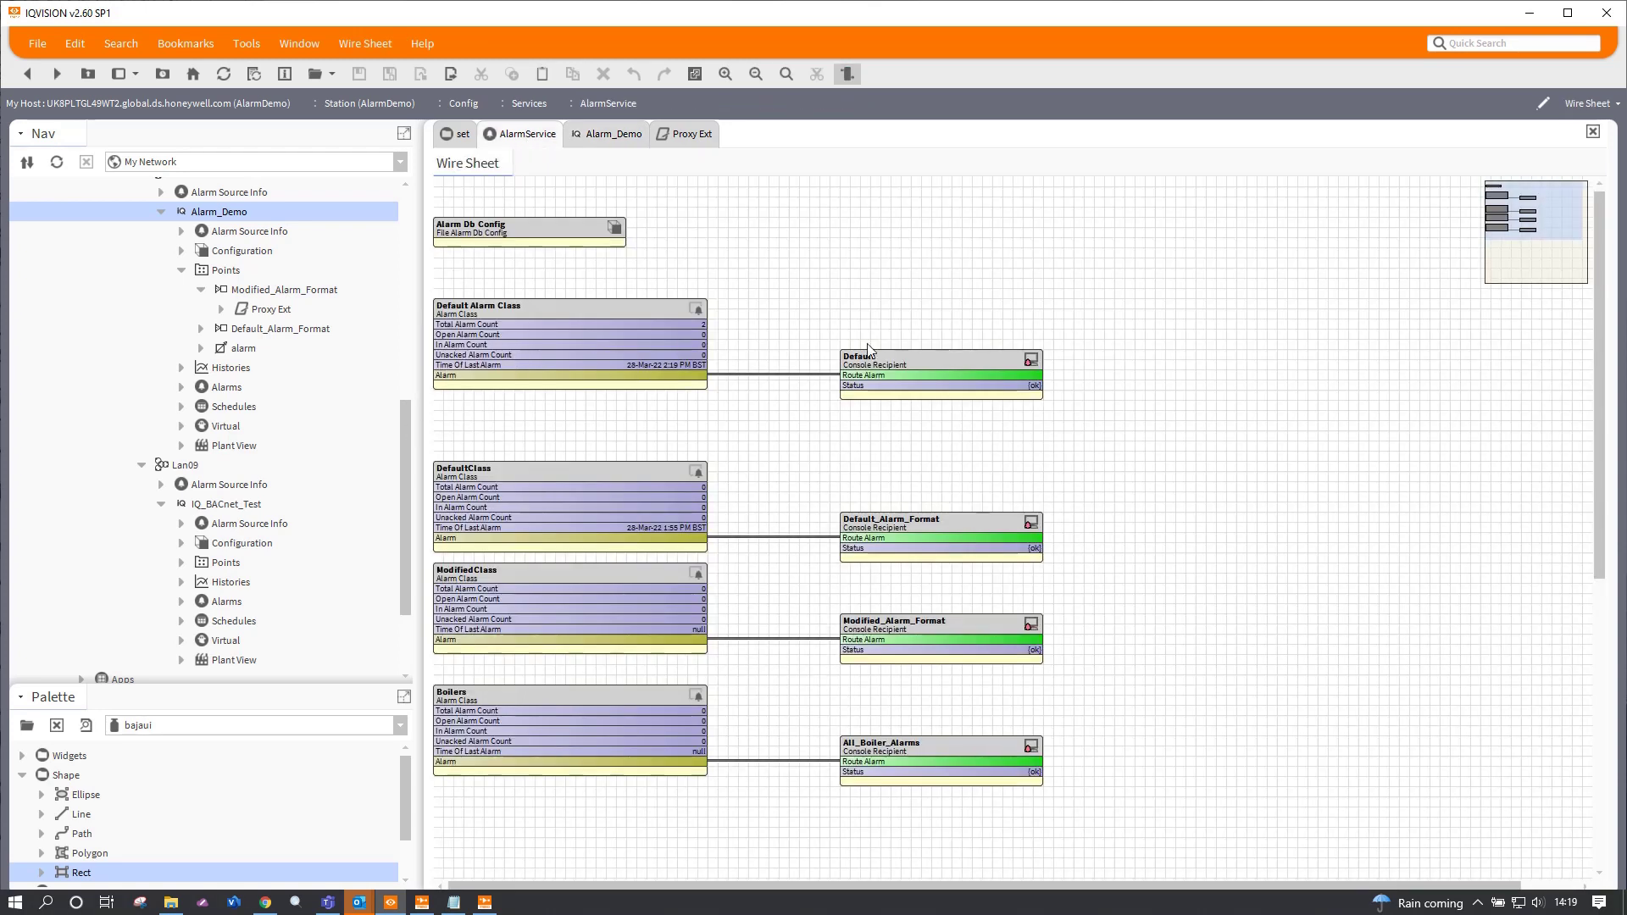
double_click(930, 363)
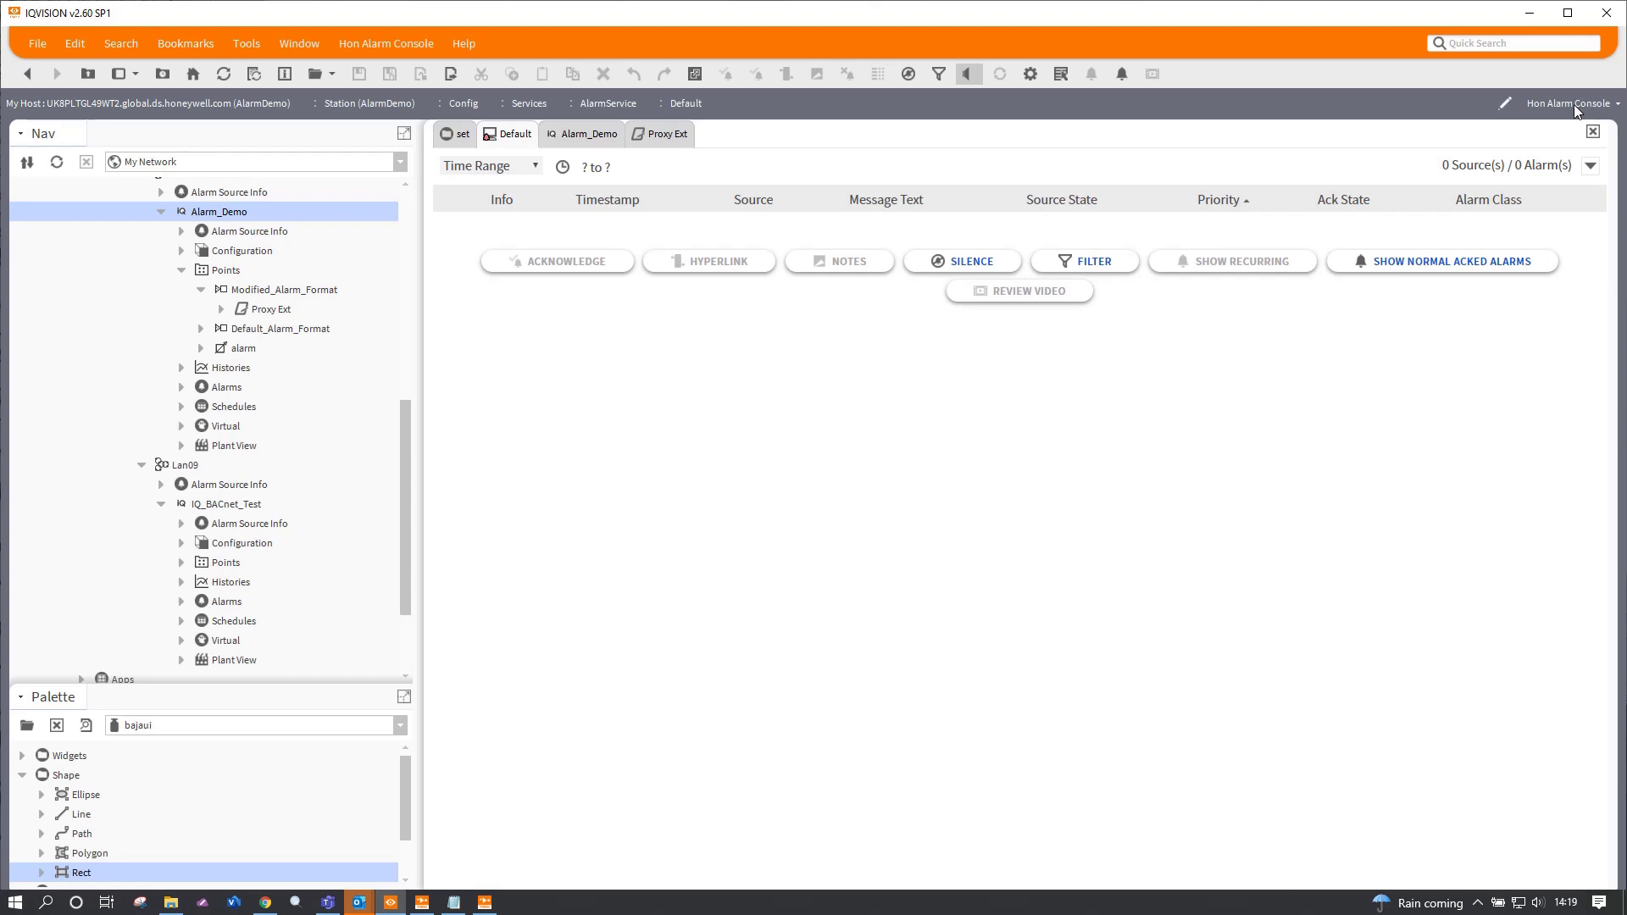
left_click(1521, 261)
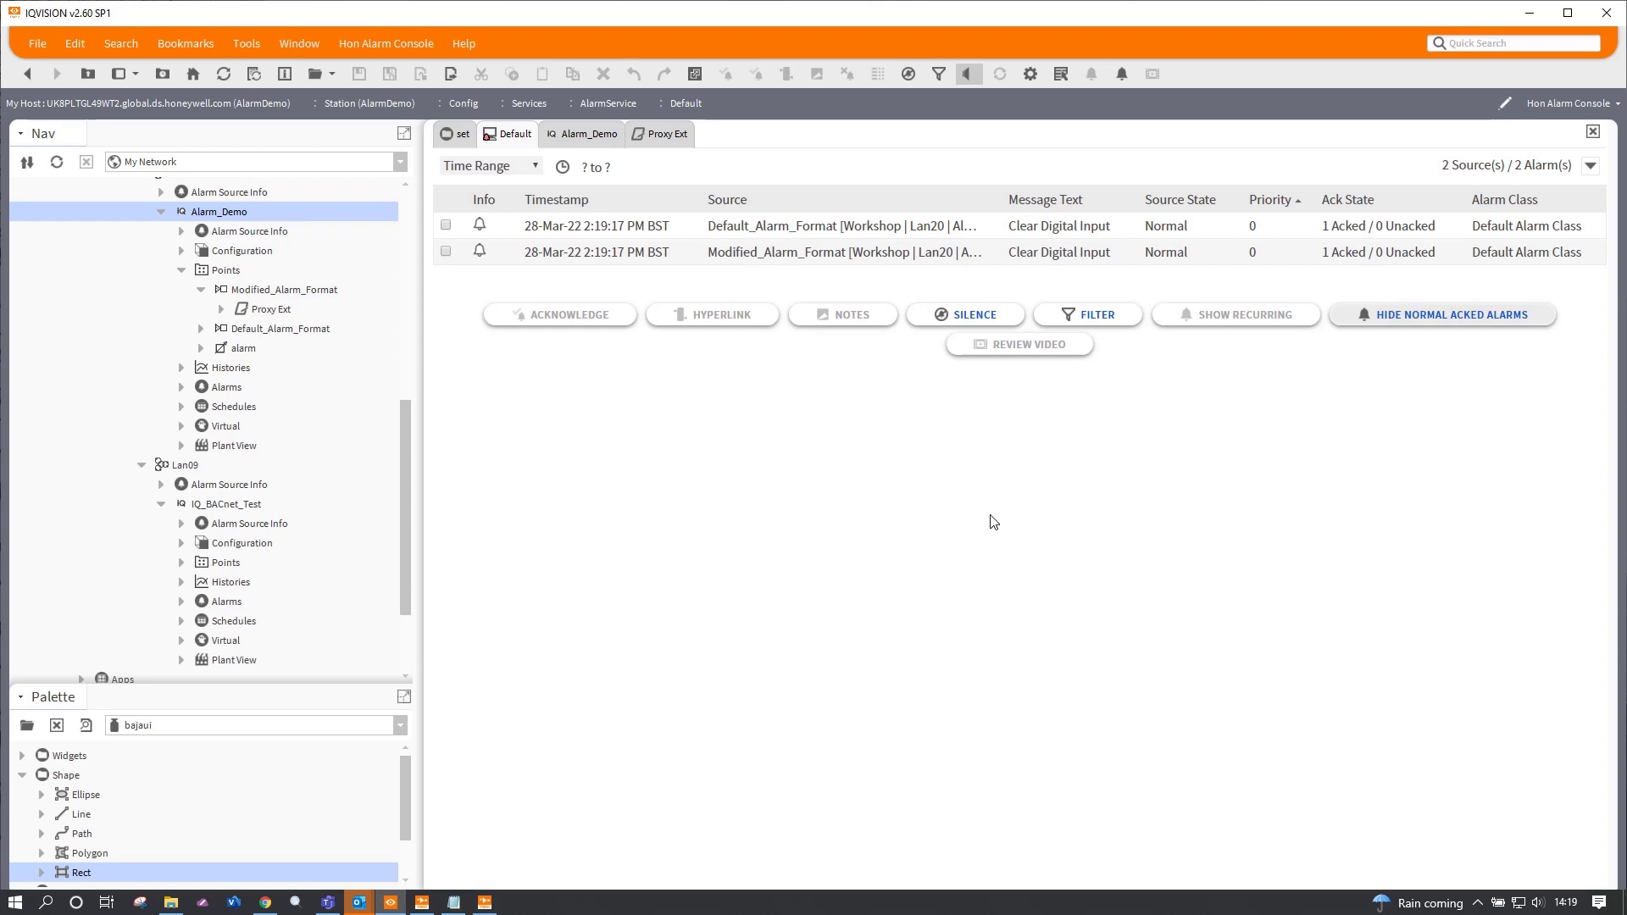
left_click(1559, 103)
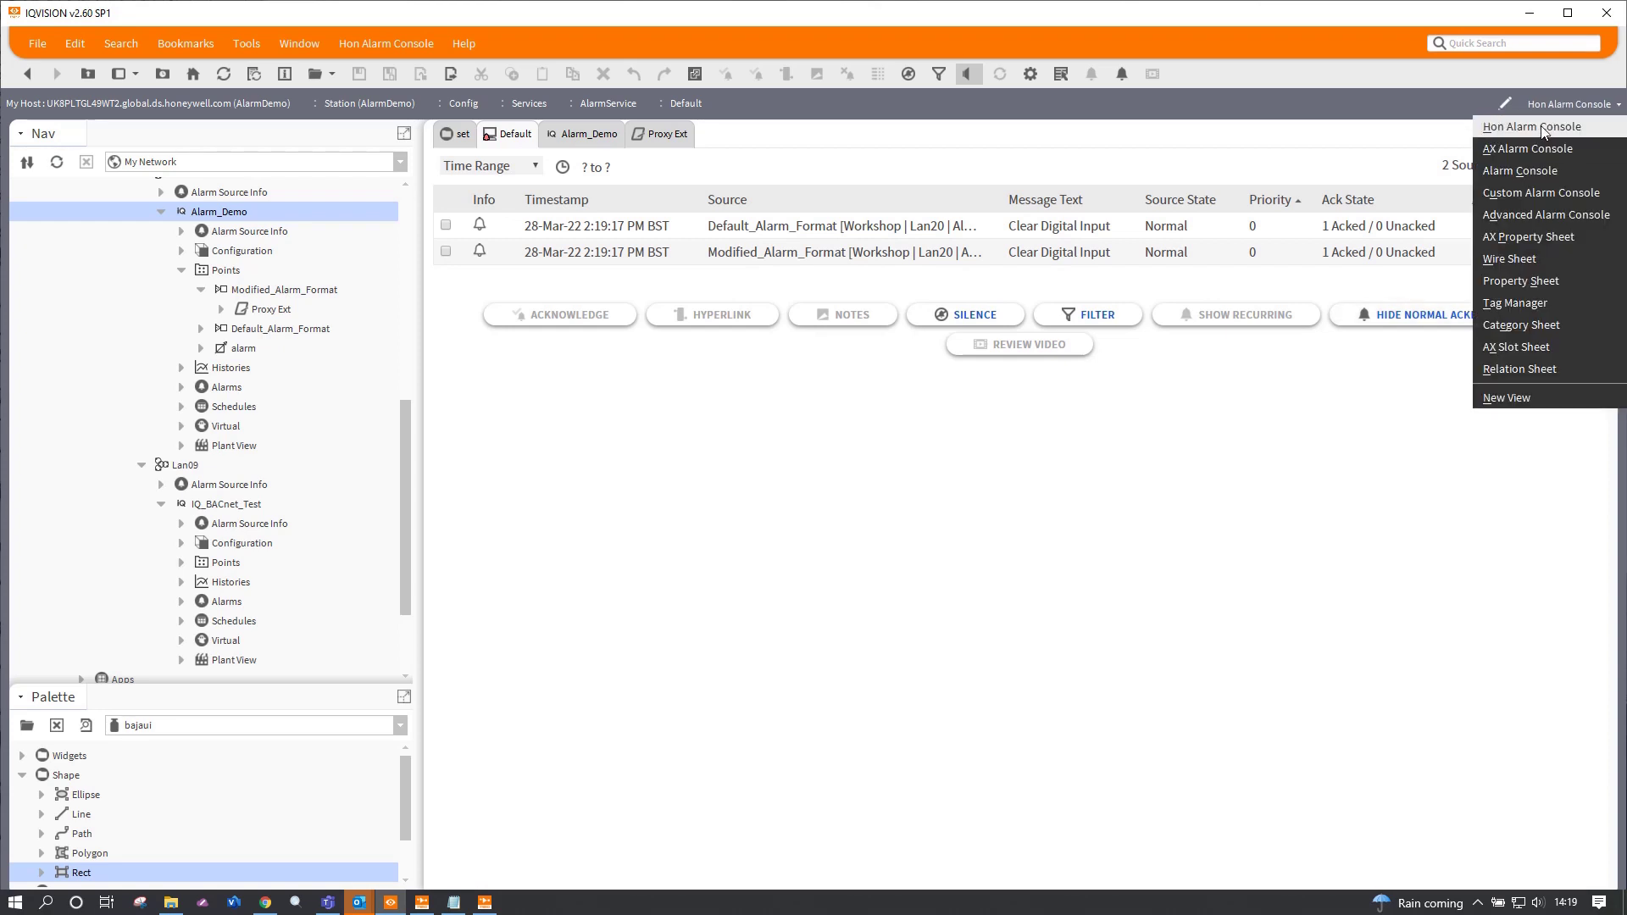
left_click(1544, 132)
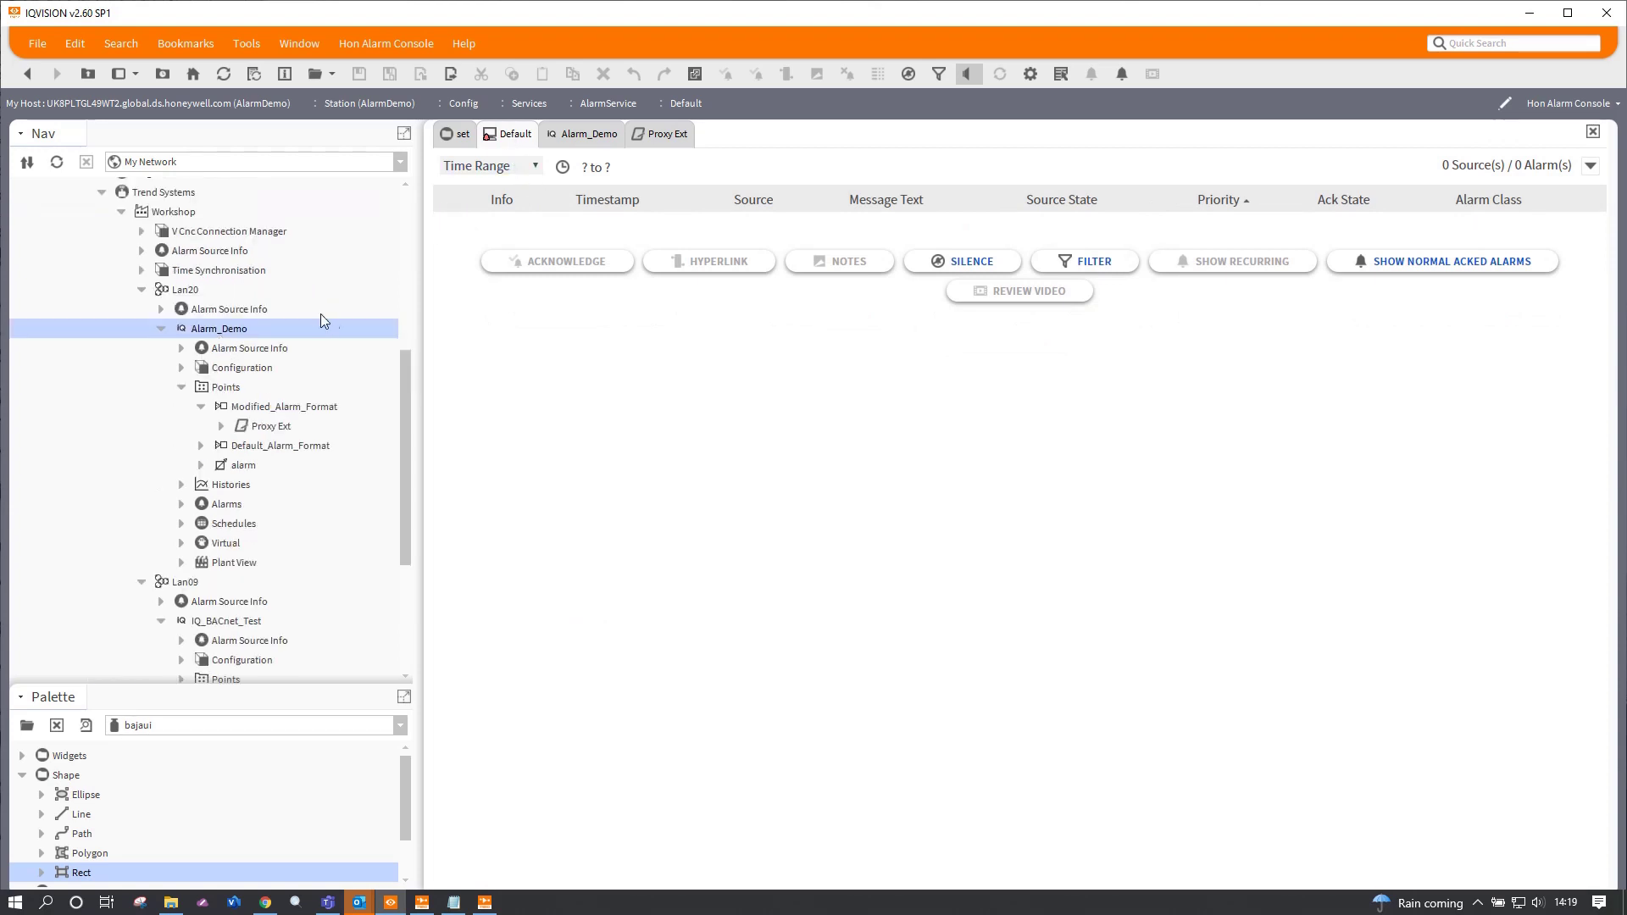
Step: Open AlarmService from the station's Services to check the alarm counts on its wire sheet
scroll(314, 318, "up", 2)
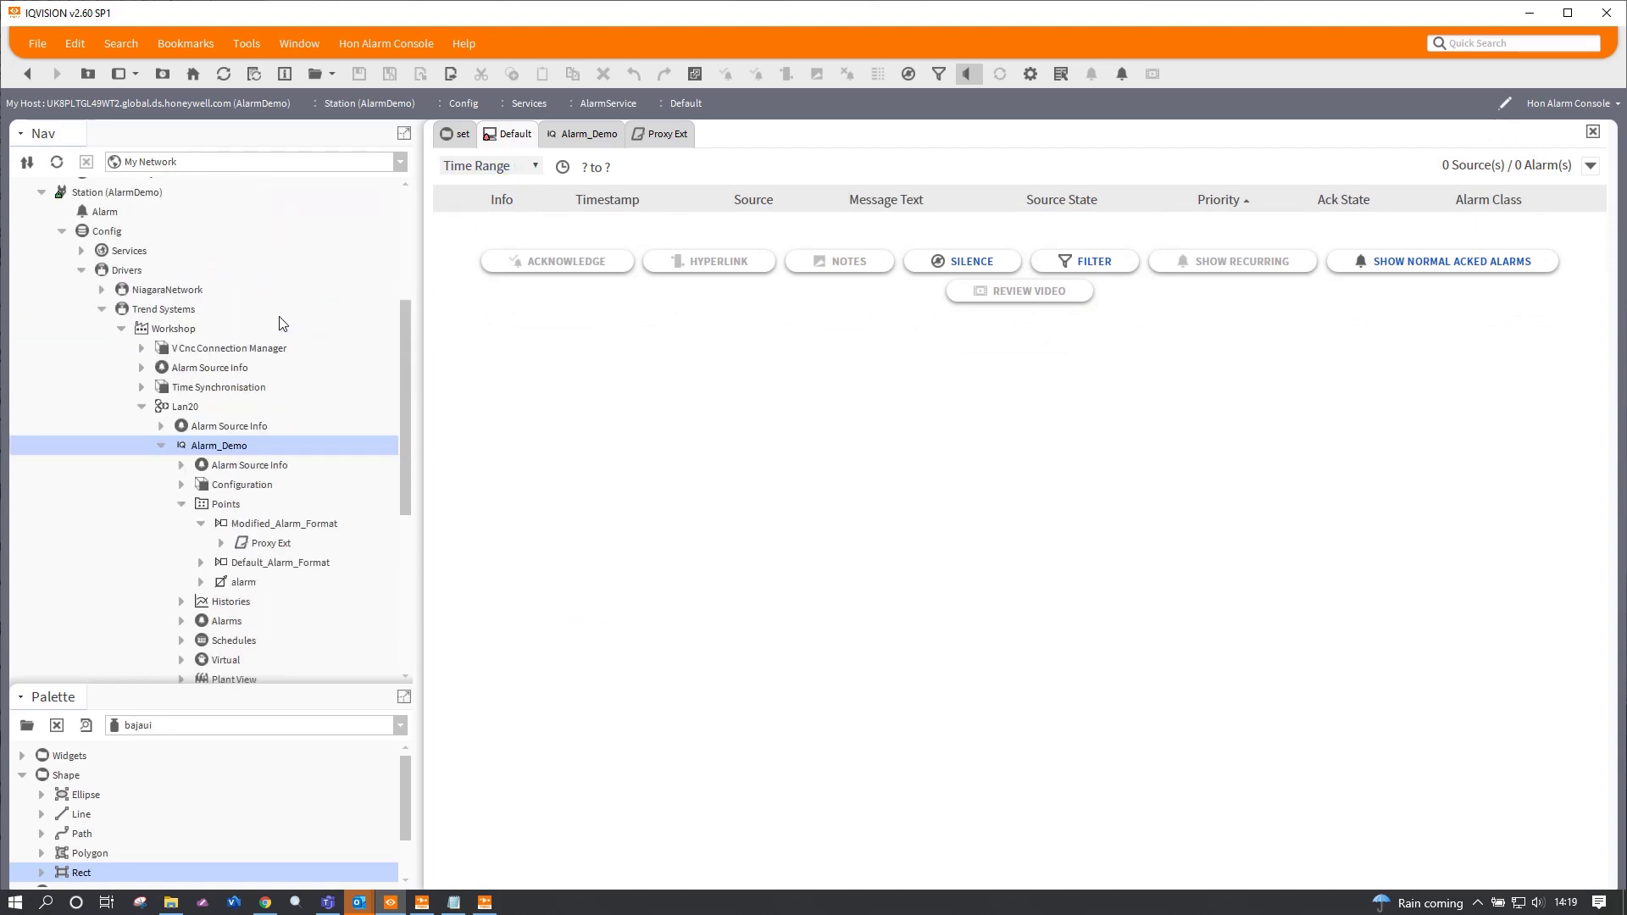
left_click(82, 253)
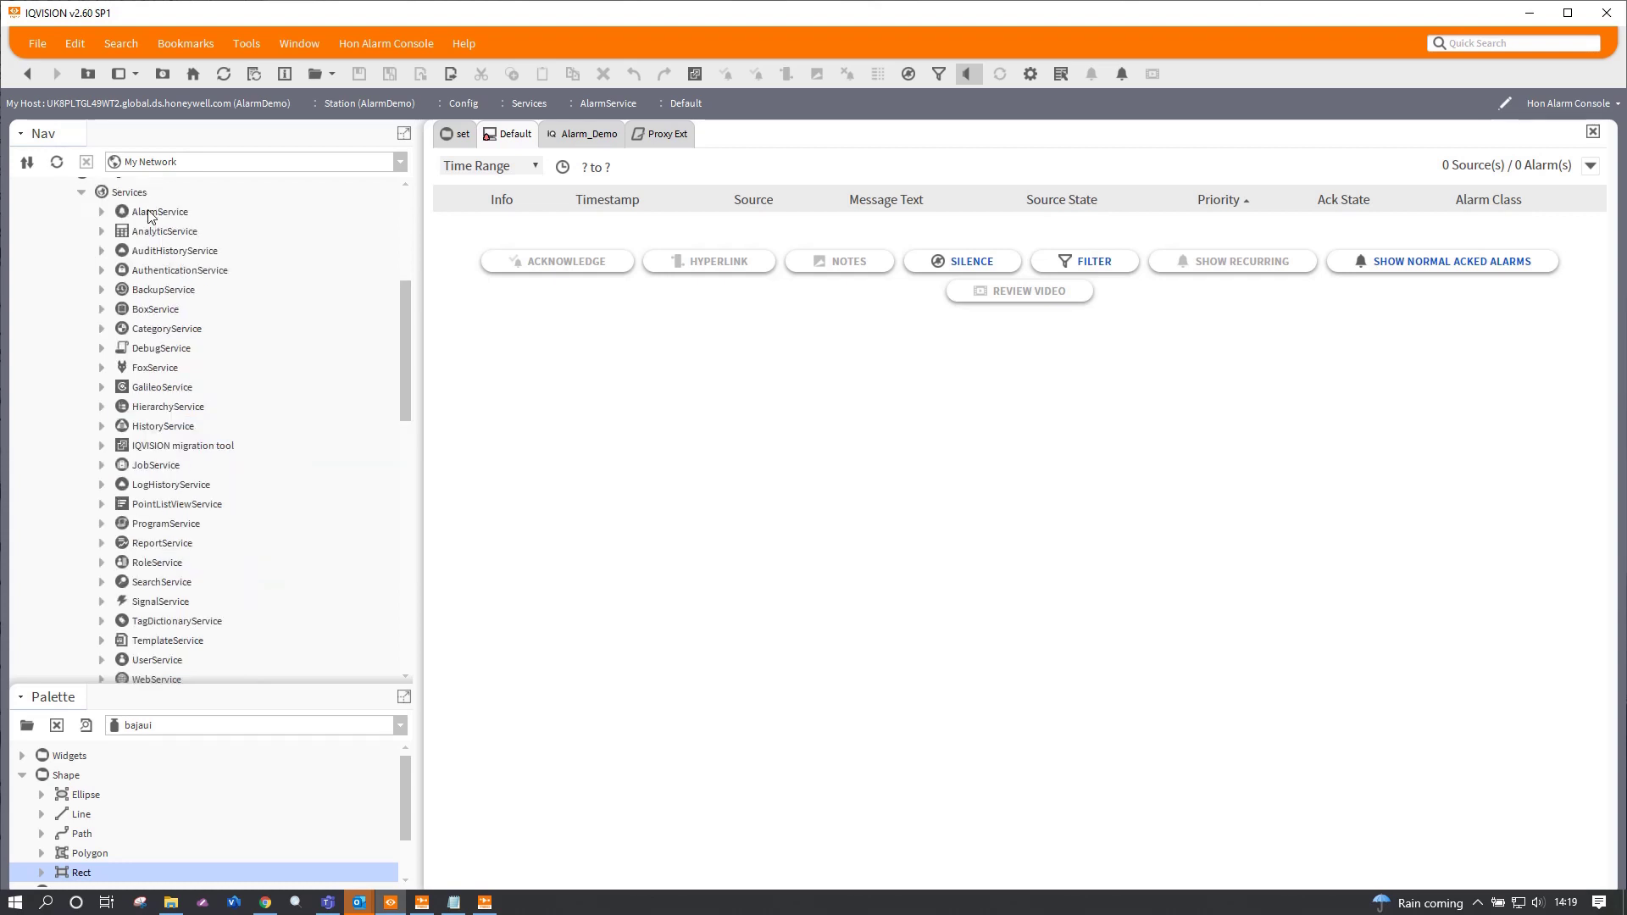
double_click(155, 213)
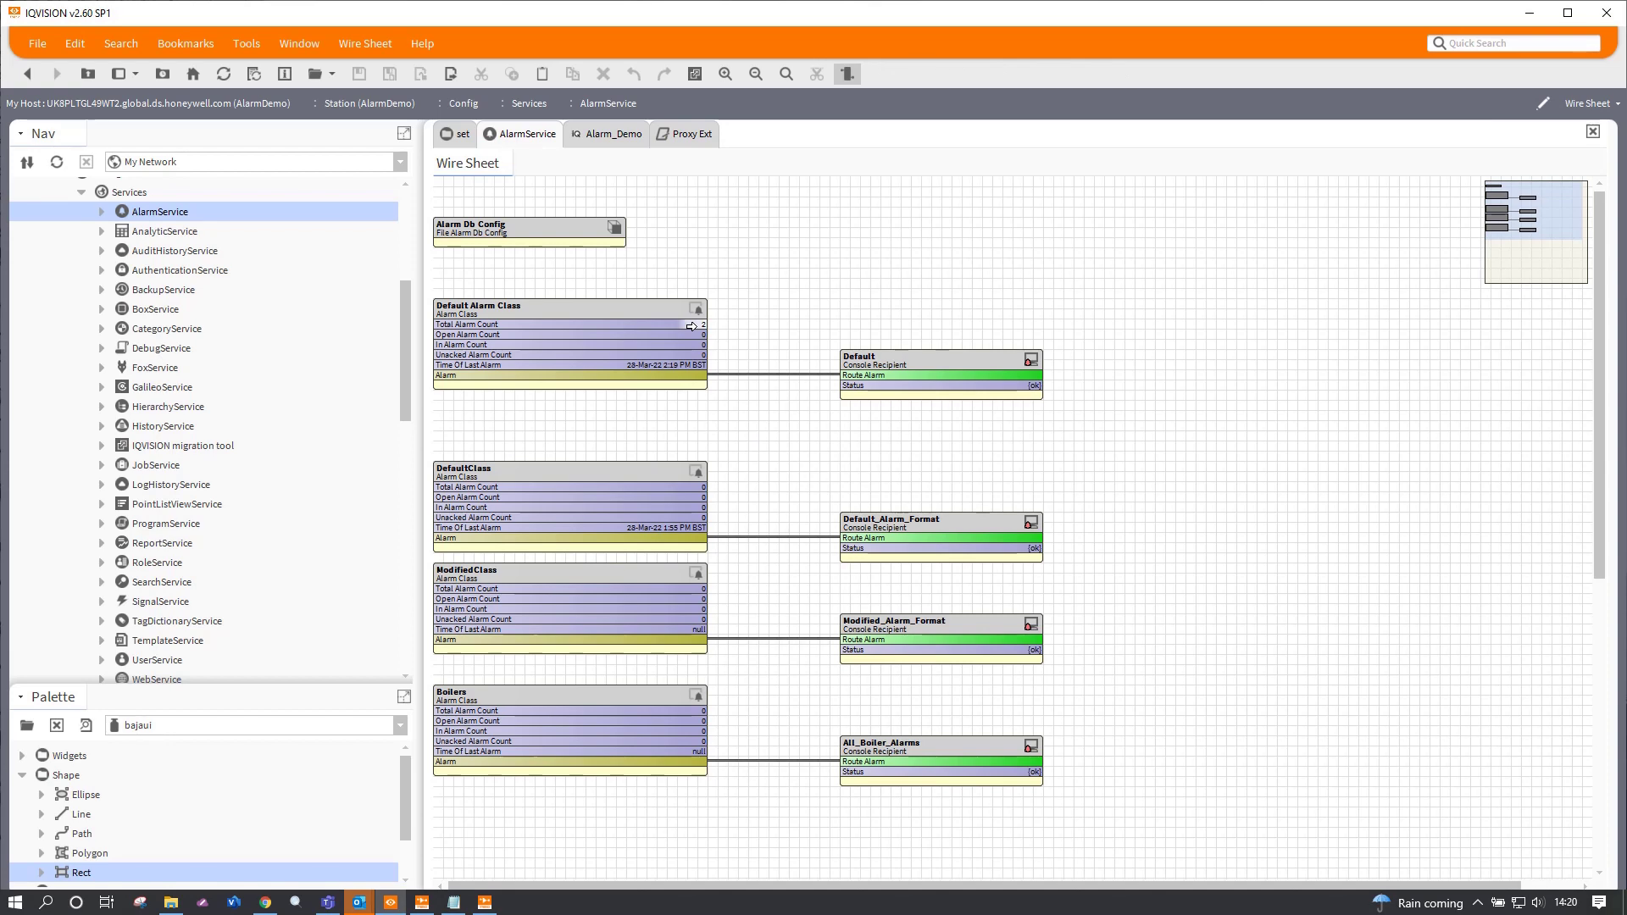
Step: Set the Alarm Trigger on the Alarm_Demo graphic to Alarm and view the Default_Alarm_Format alarm's details
left_click(612, 133)
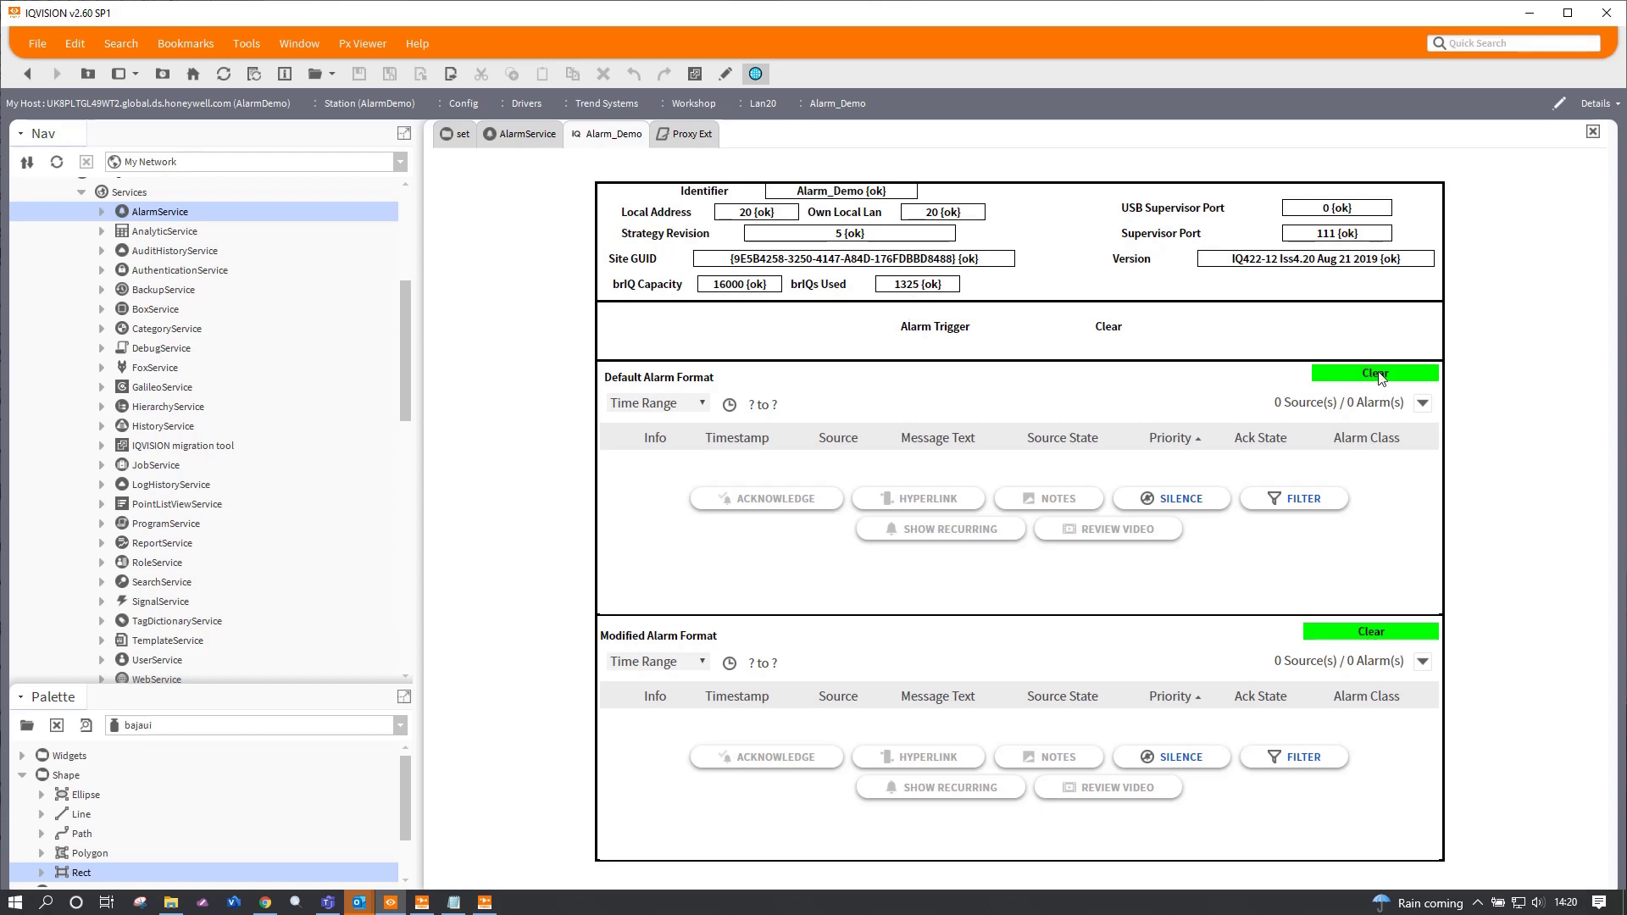
left_click(1110, 329)
left_click(1006, 515)
left_click(996, 542)
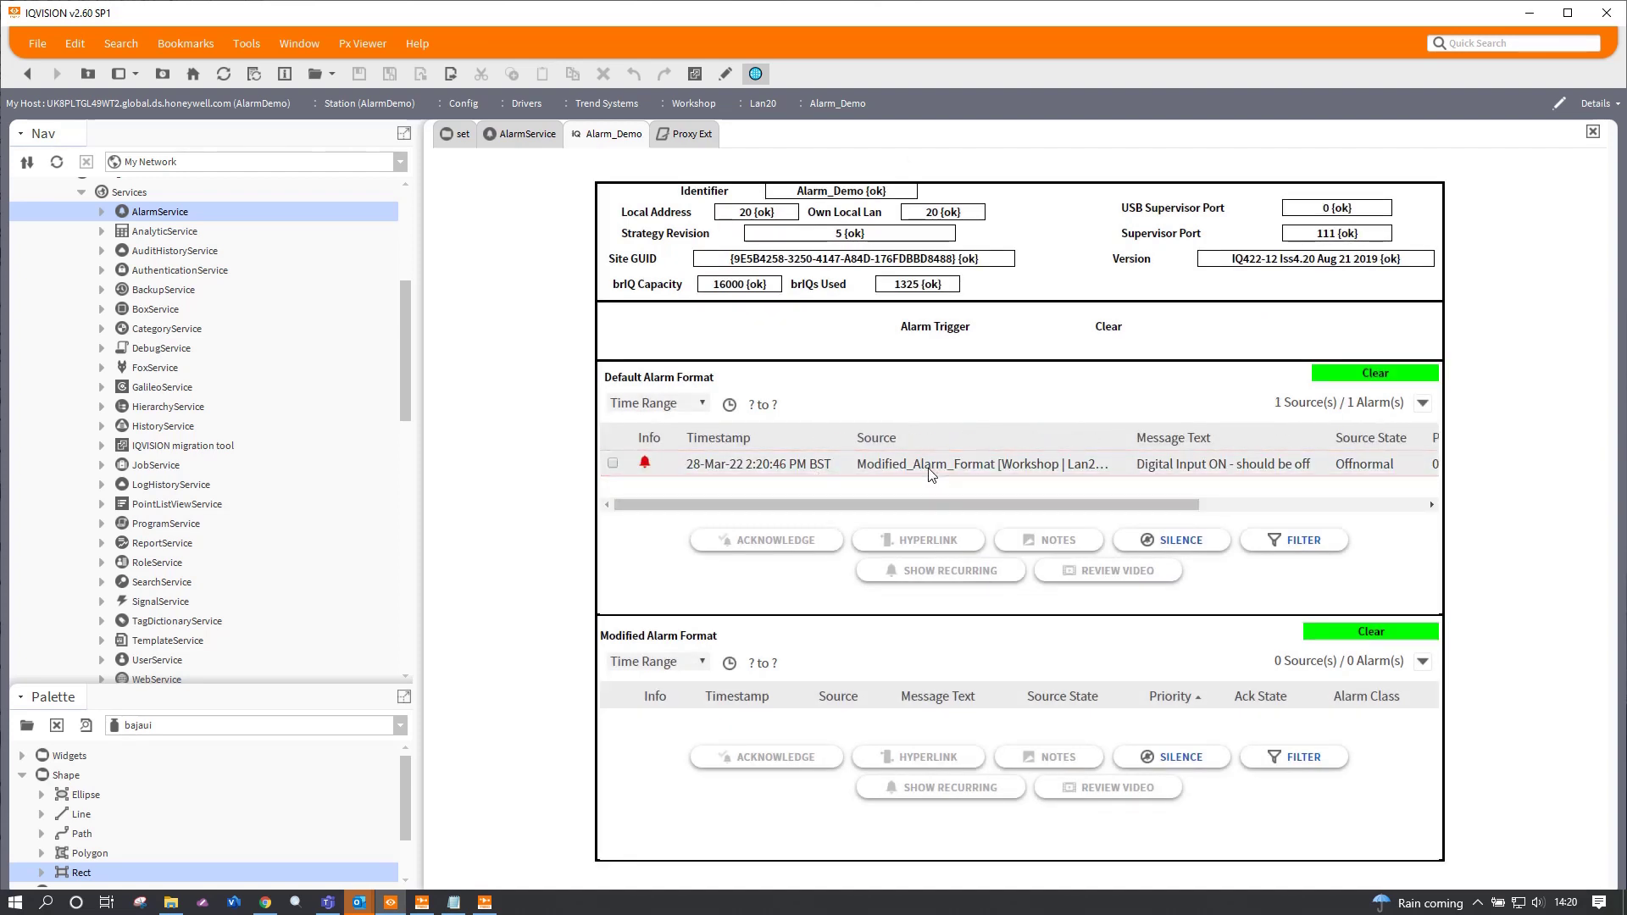
double_click(915, 469)
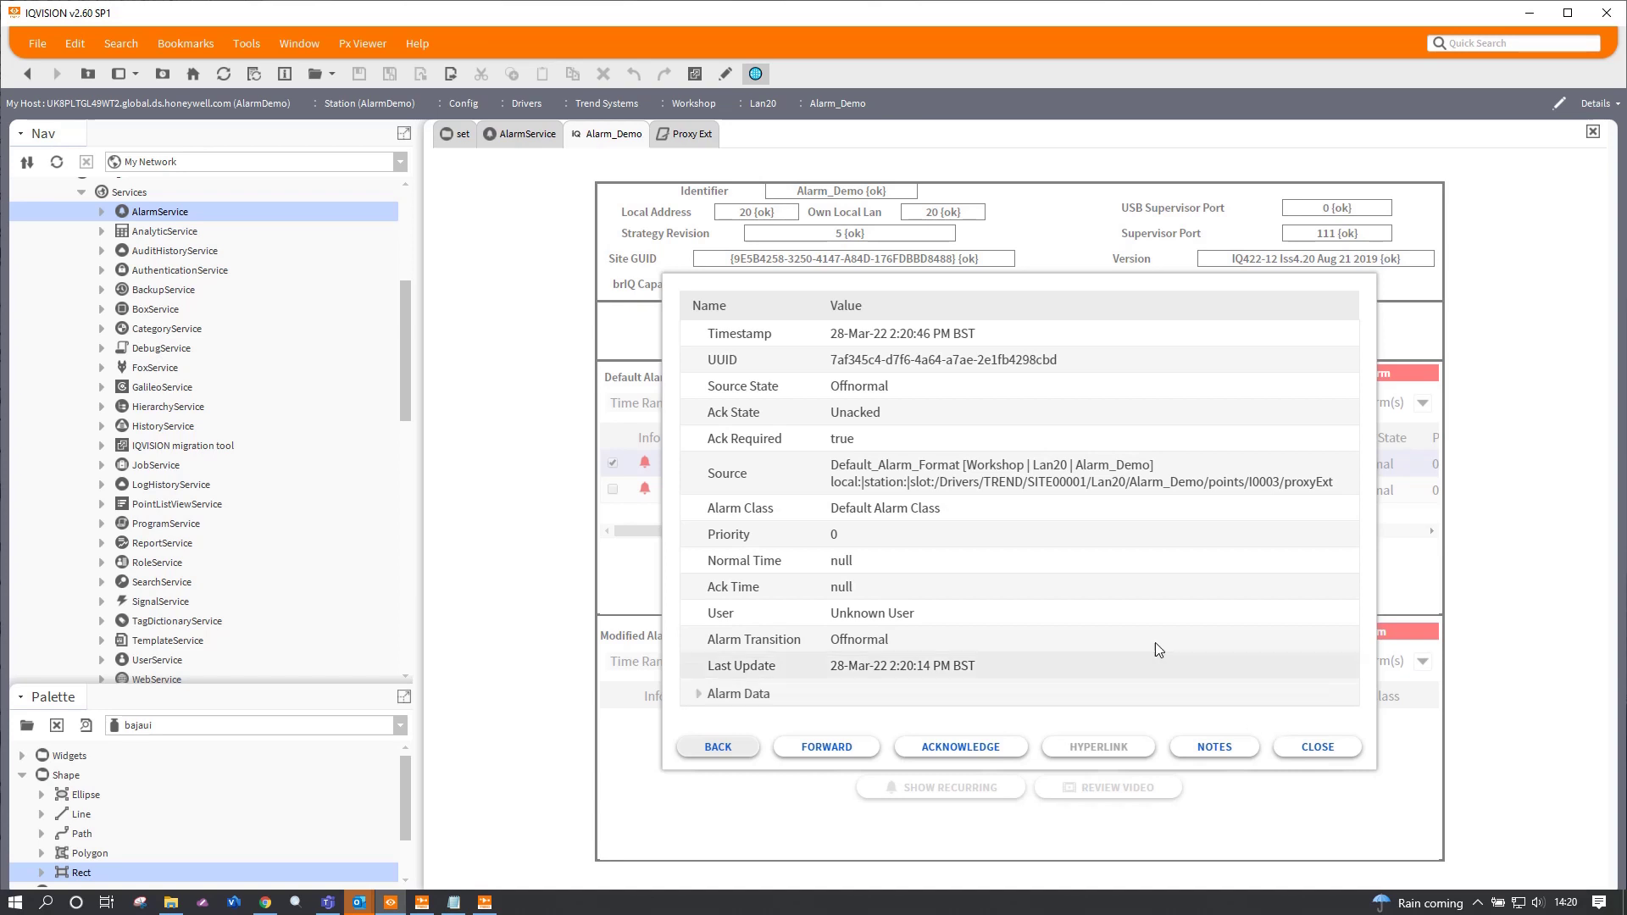
left_click(1322, 748)
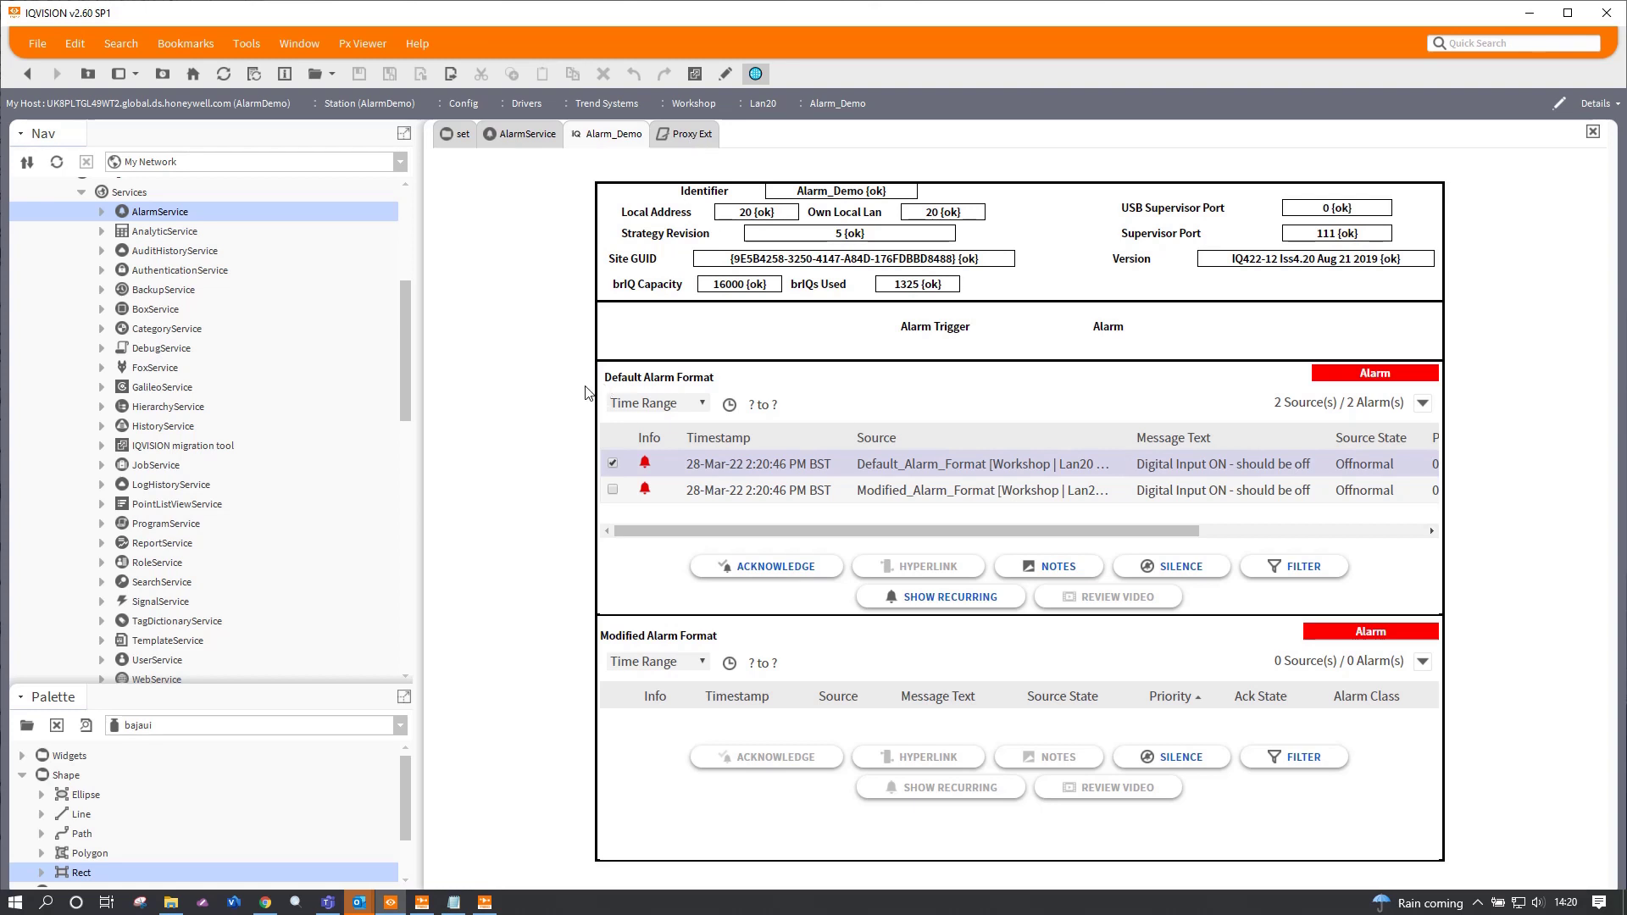
Step: Acknowledge both alarms in the Default Alarm Format console before and after returning the Alarm Trigger to Clear
left_click(613, 490)
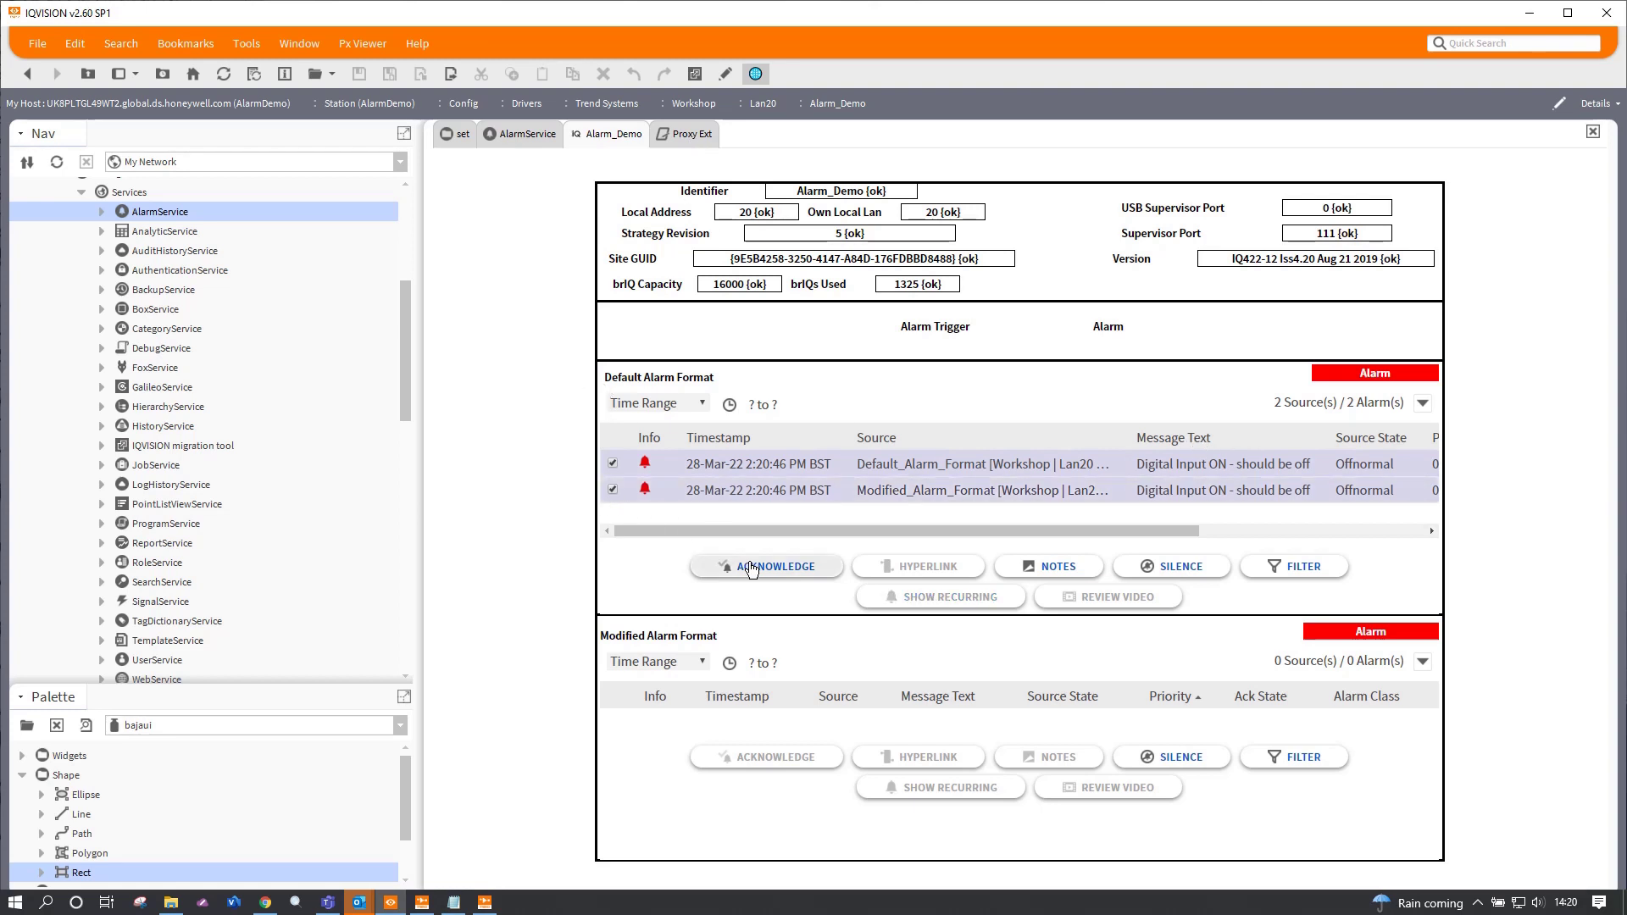
left_click(751, 568)
left_click(1116, 332)
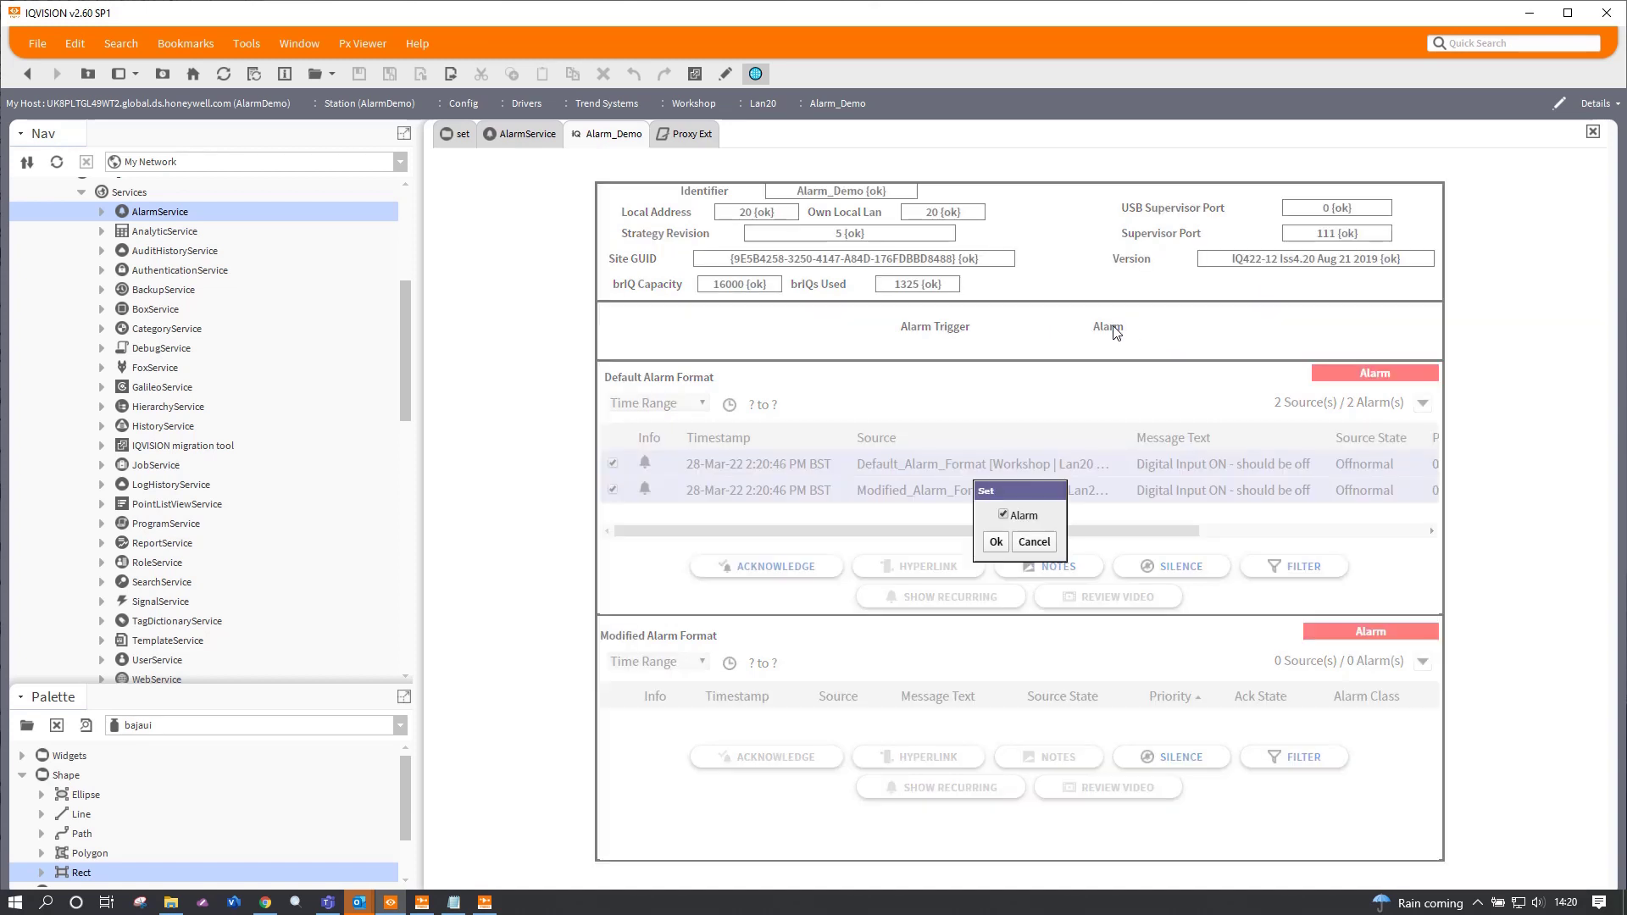
left_click(995, 541)
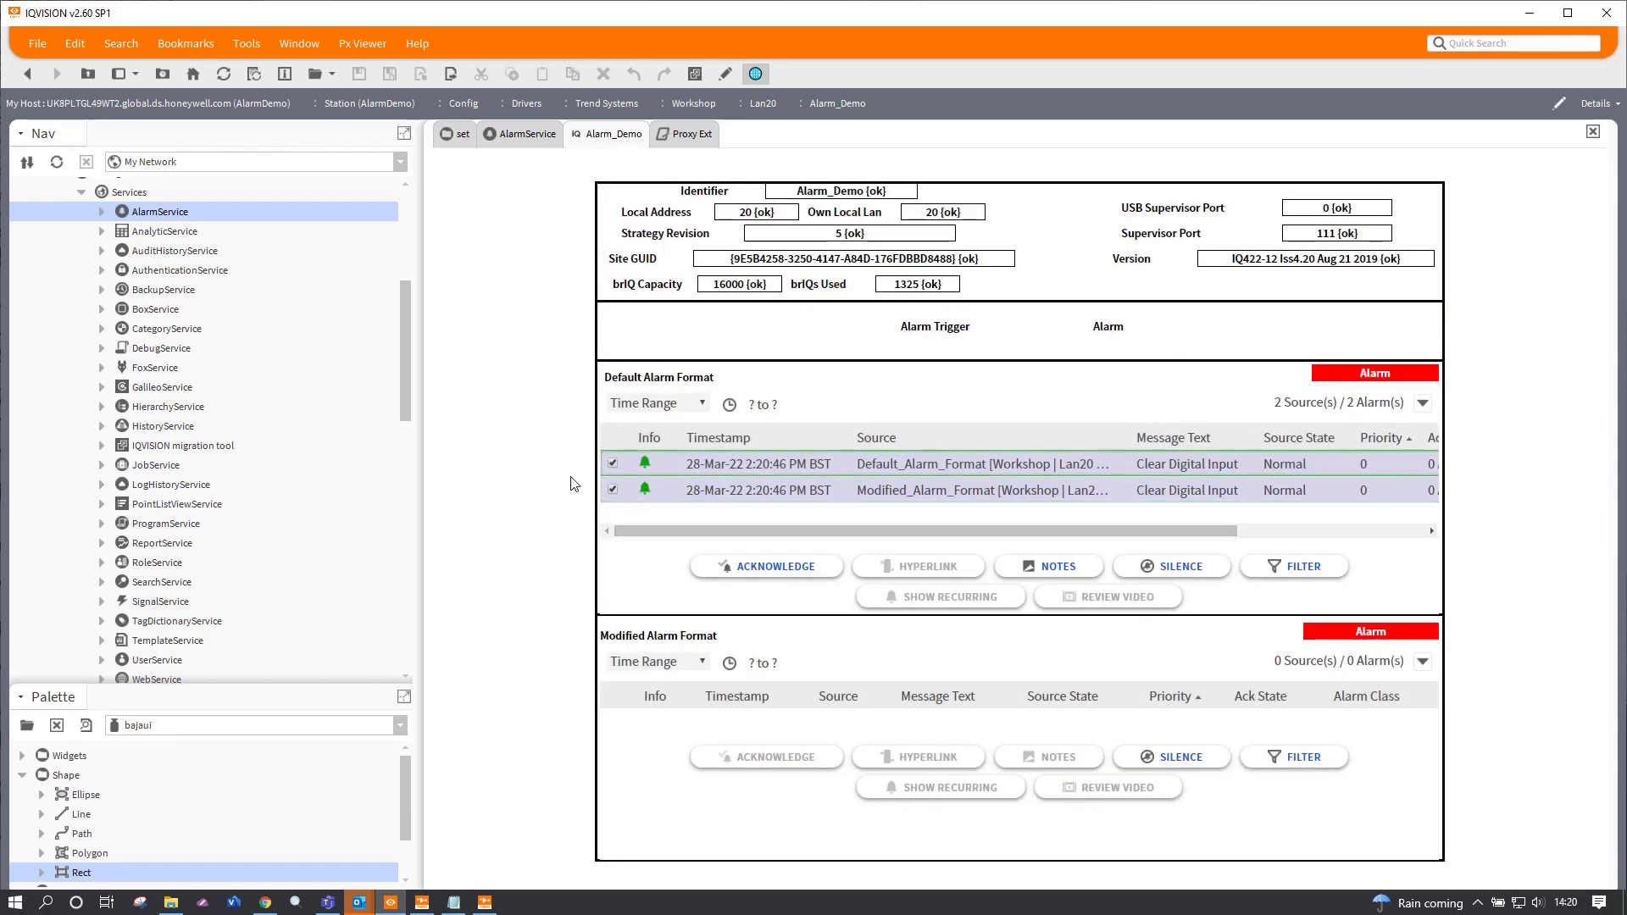
left_click(719, 565)
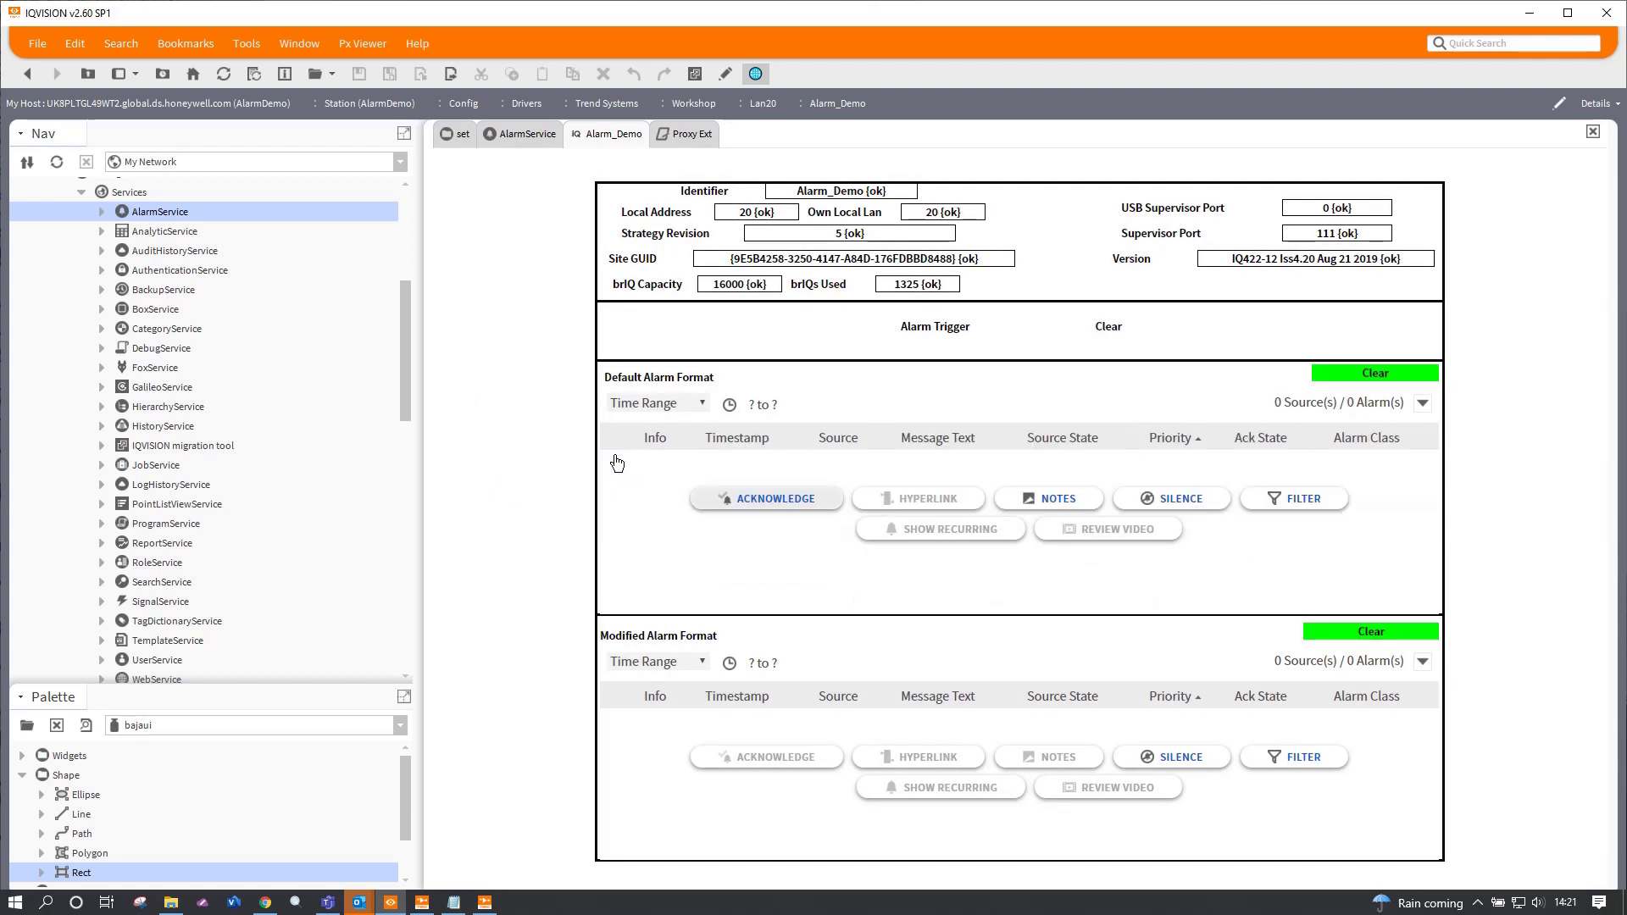
Step: Select ModifiedClass as the alarm class in the Alarm Info of Modified_Alarm_Format's Proxy Ext
left_click(703, 134)
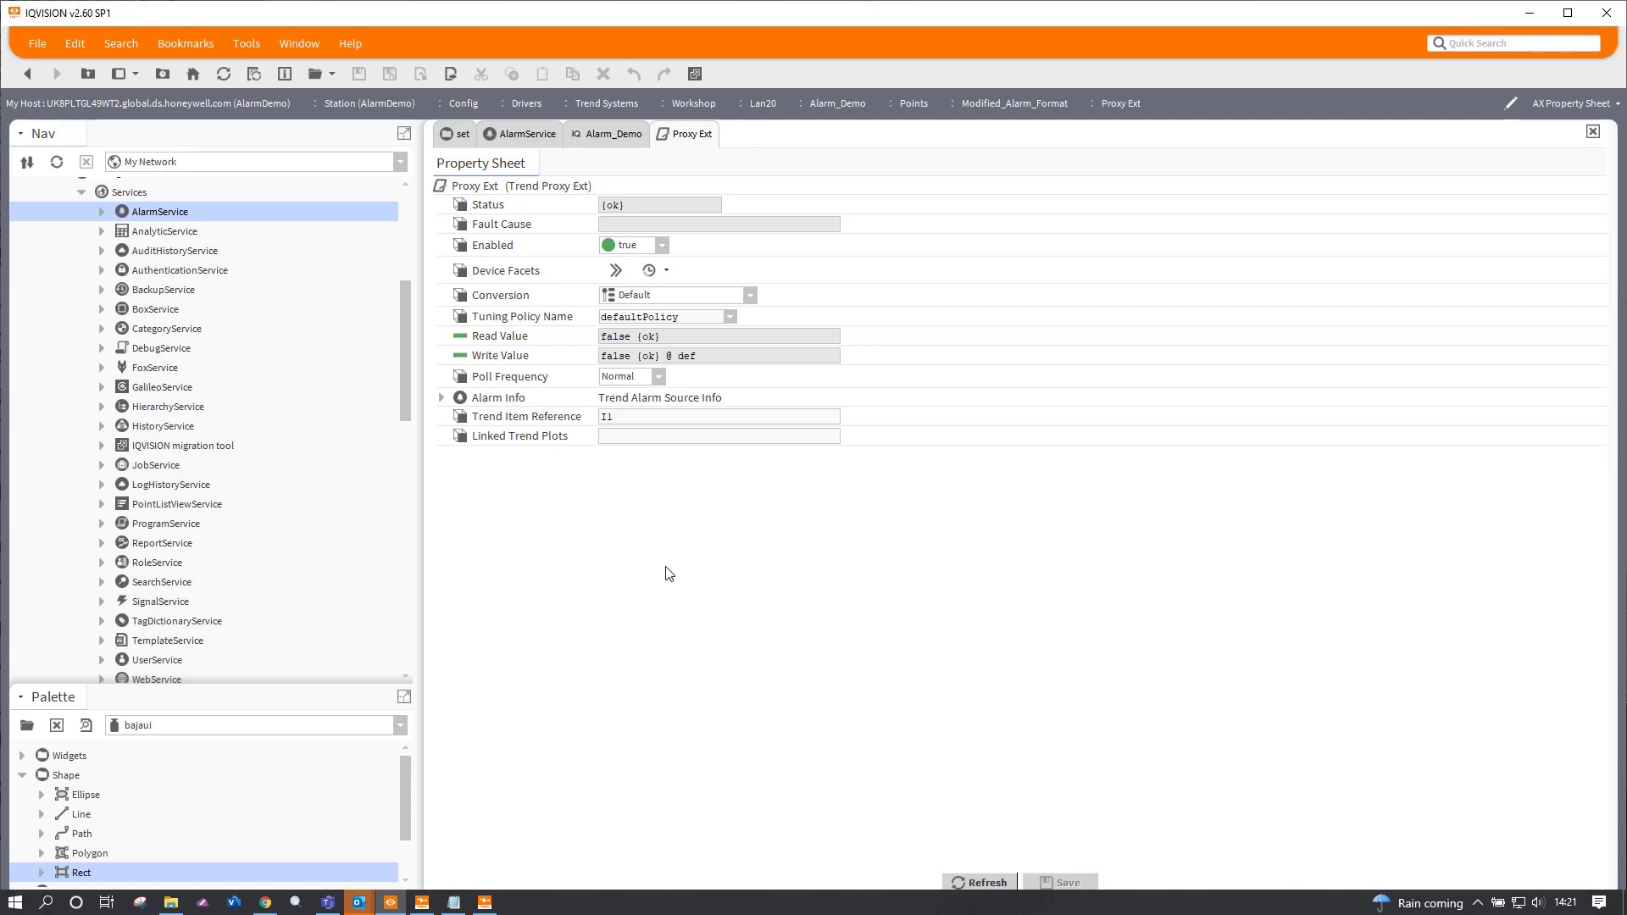
left_click(441, 398)
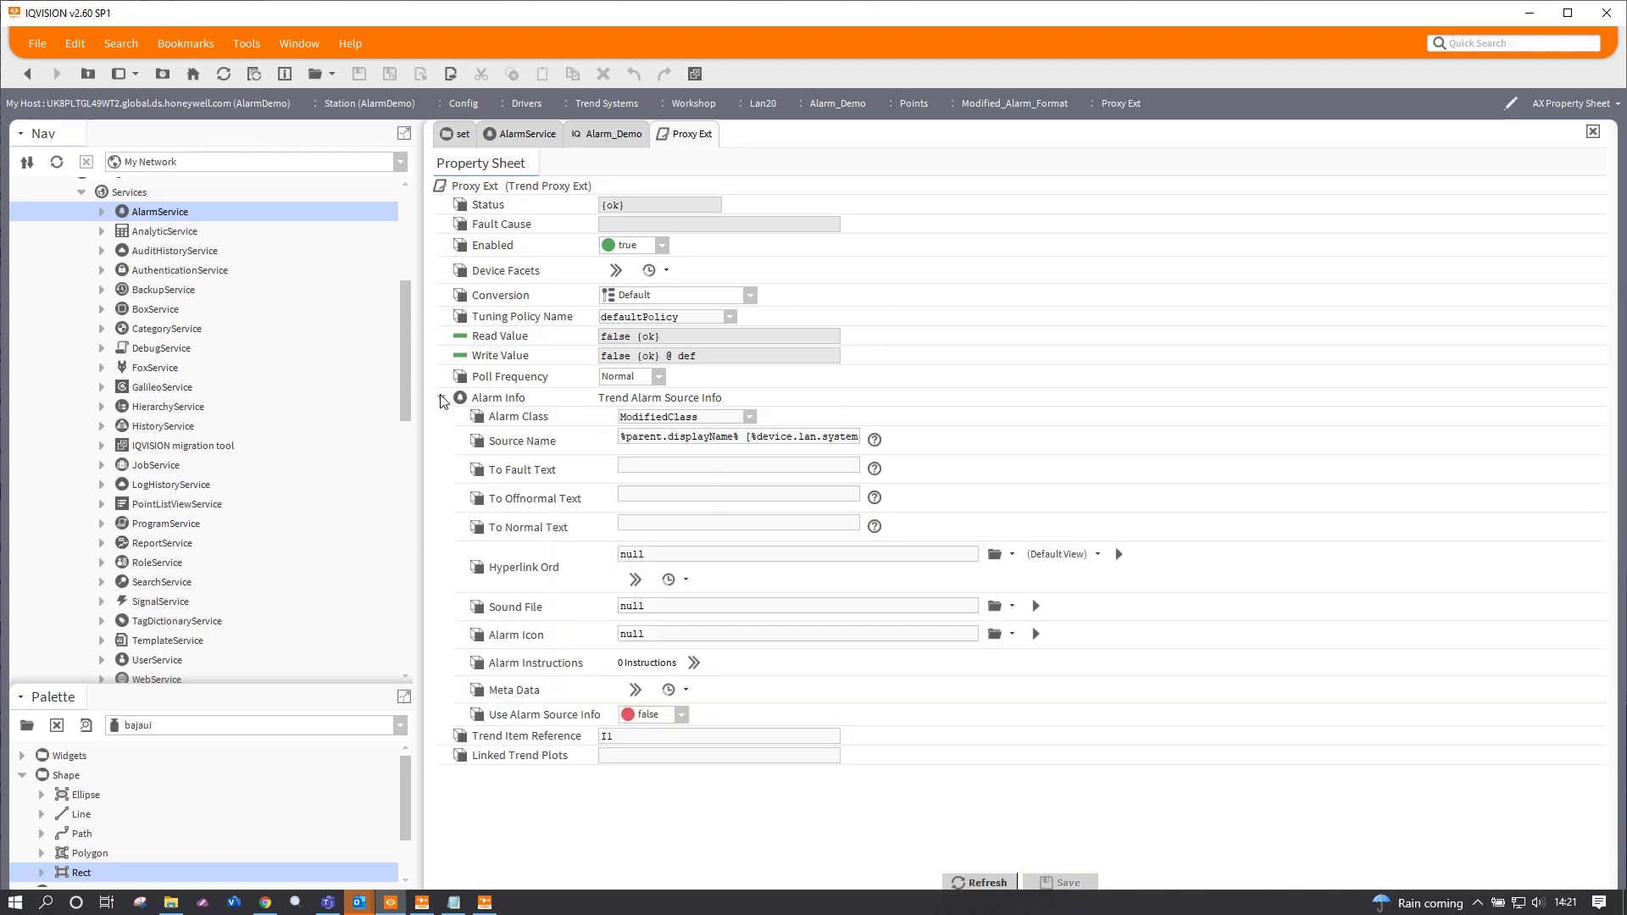
left_click(749, 417)
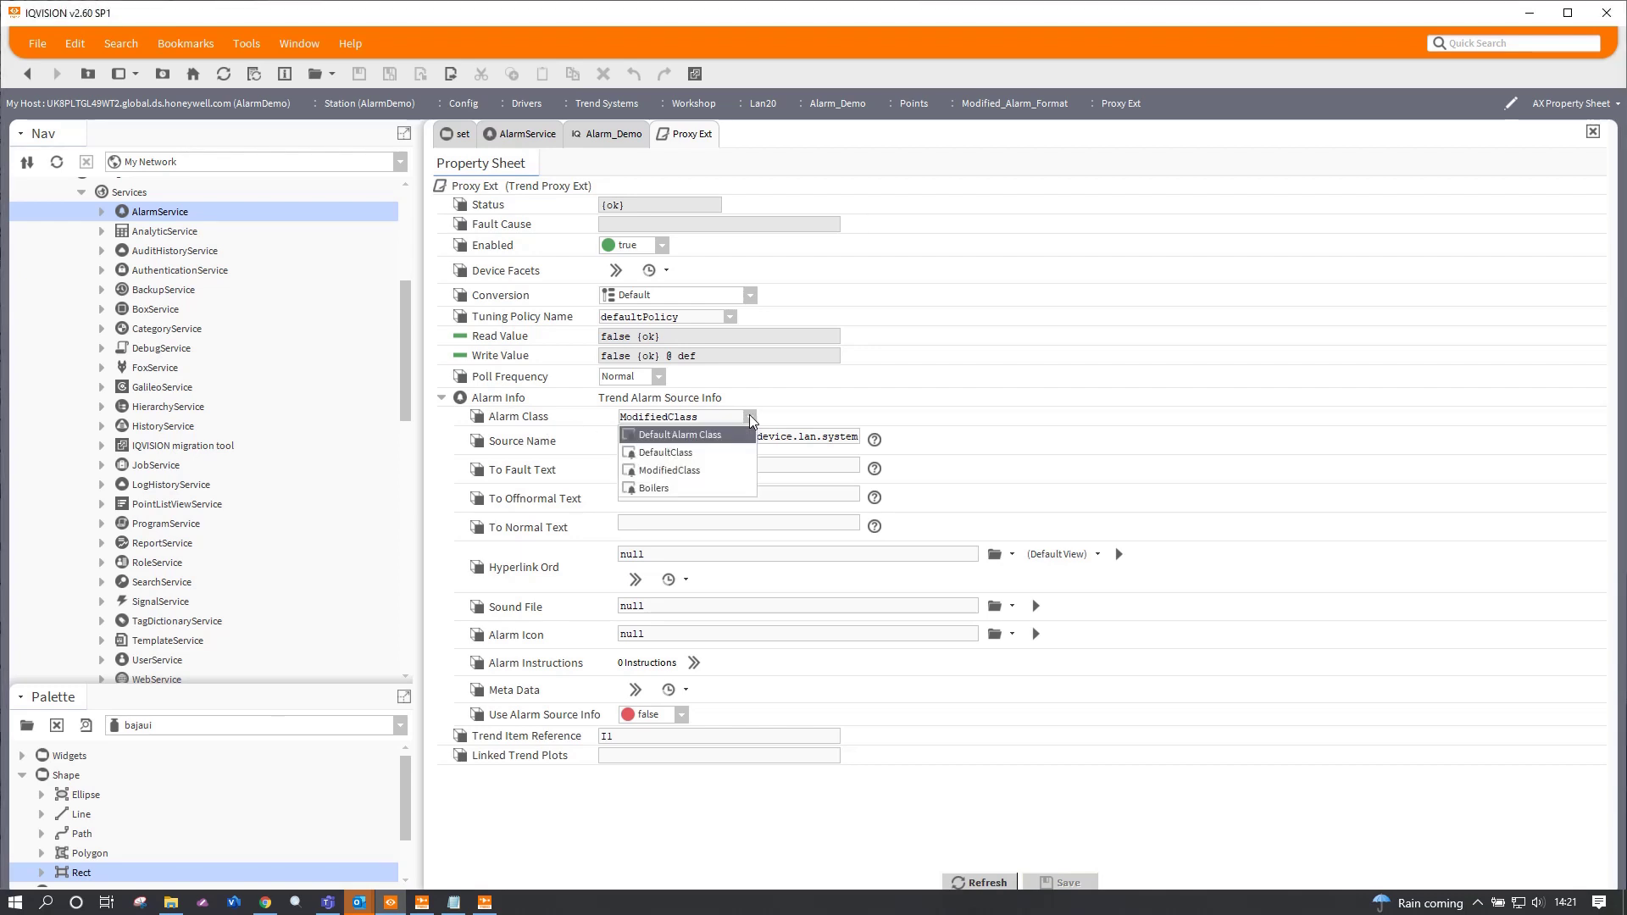
left_click(669, 470)
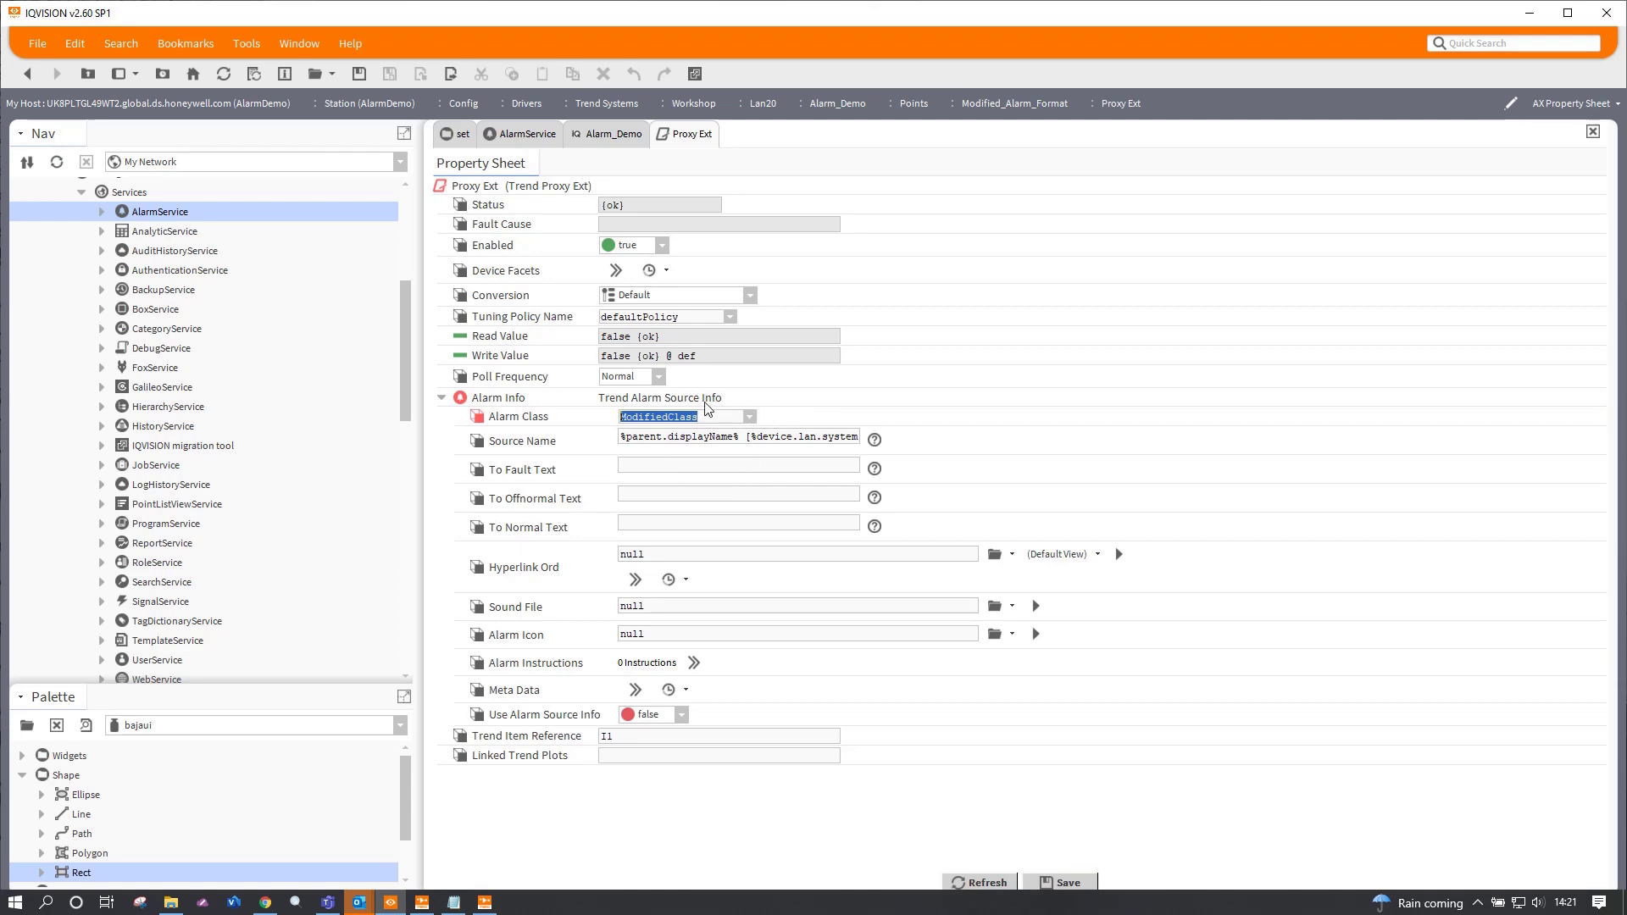
Step: Enable Use Alarm Source Info in the Alarm Info of Modified_Alarm_Format's Proxy Ext and save the changes
left_click(655, 720)
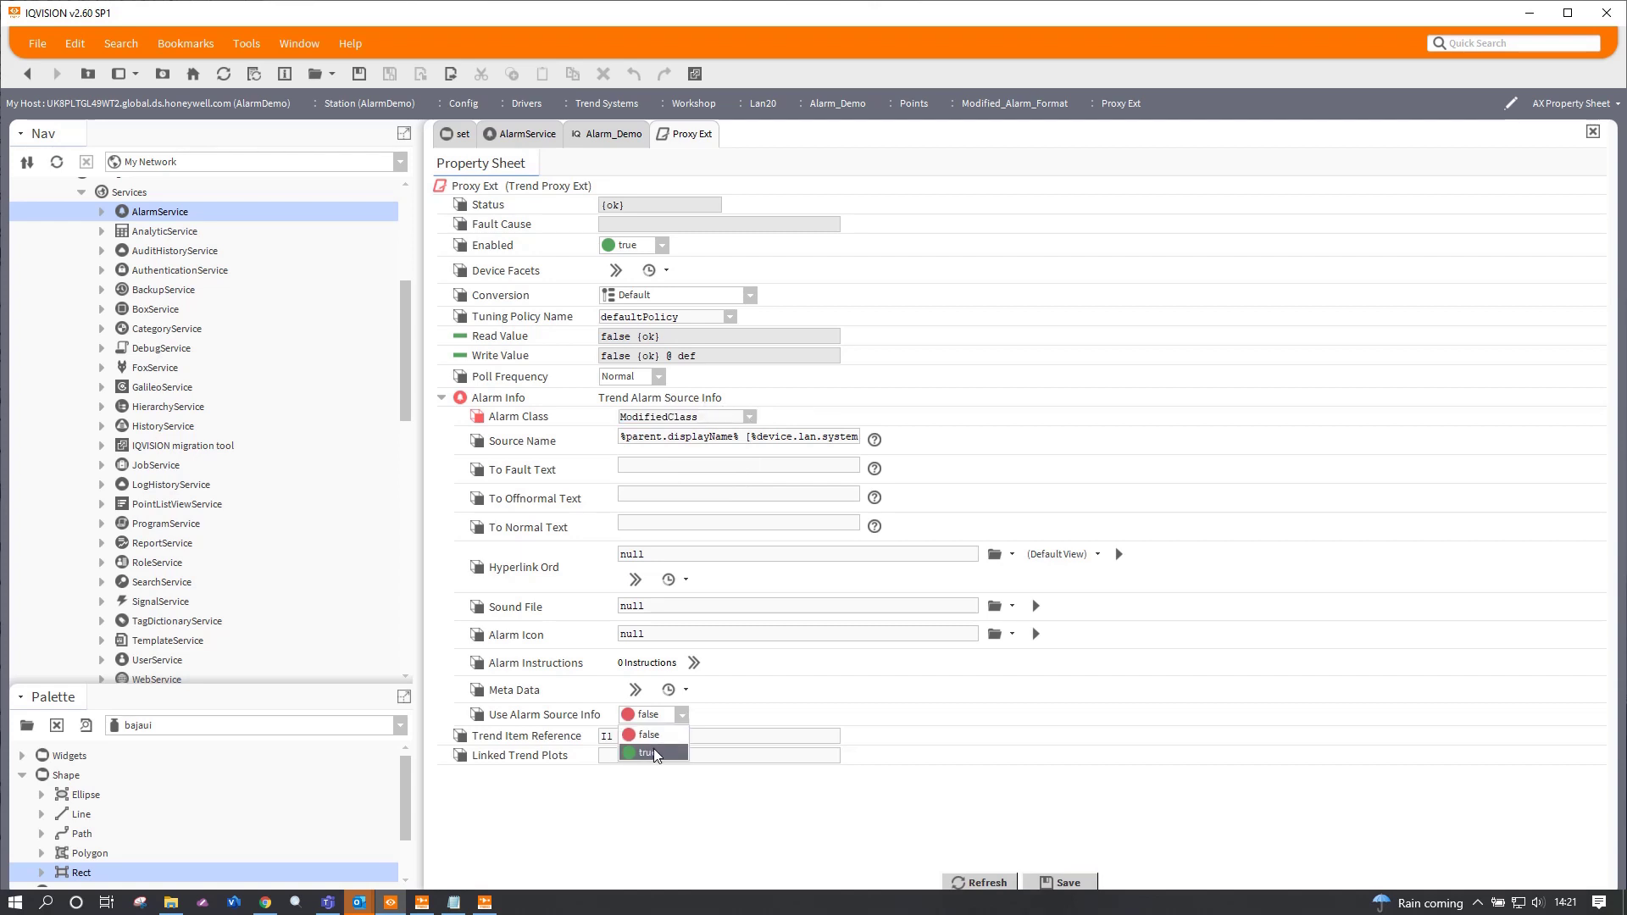
left_click(658, 735)
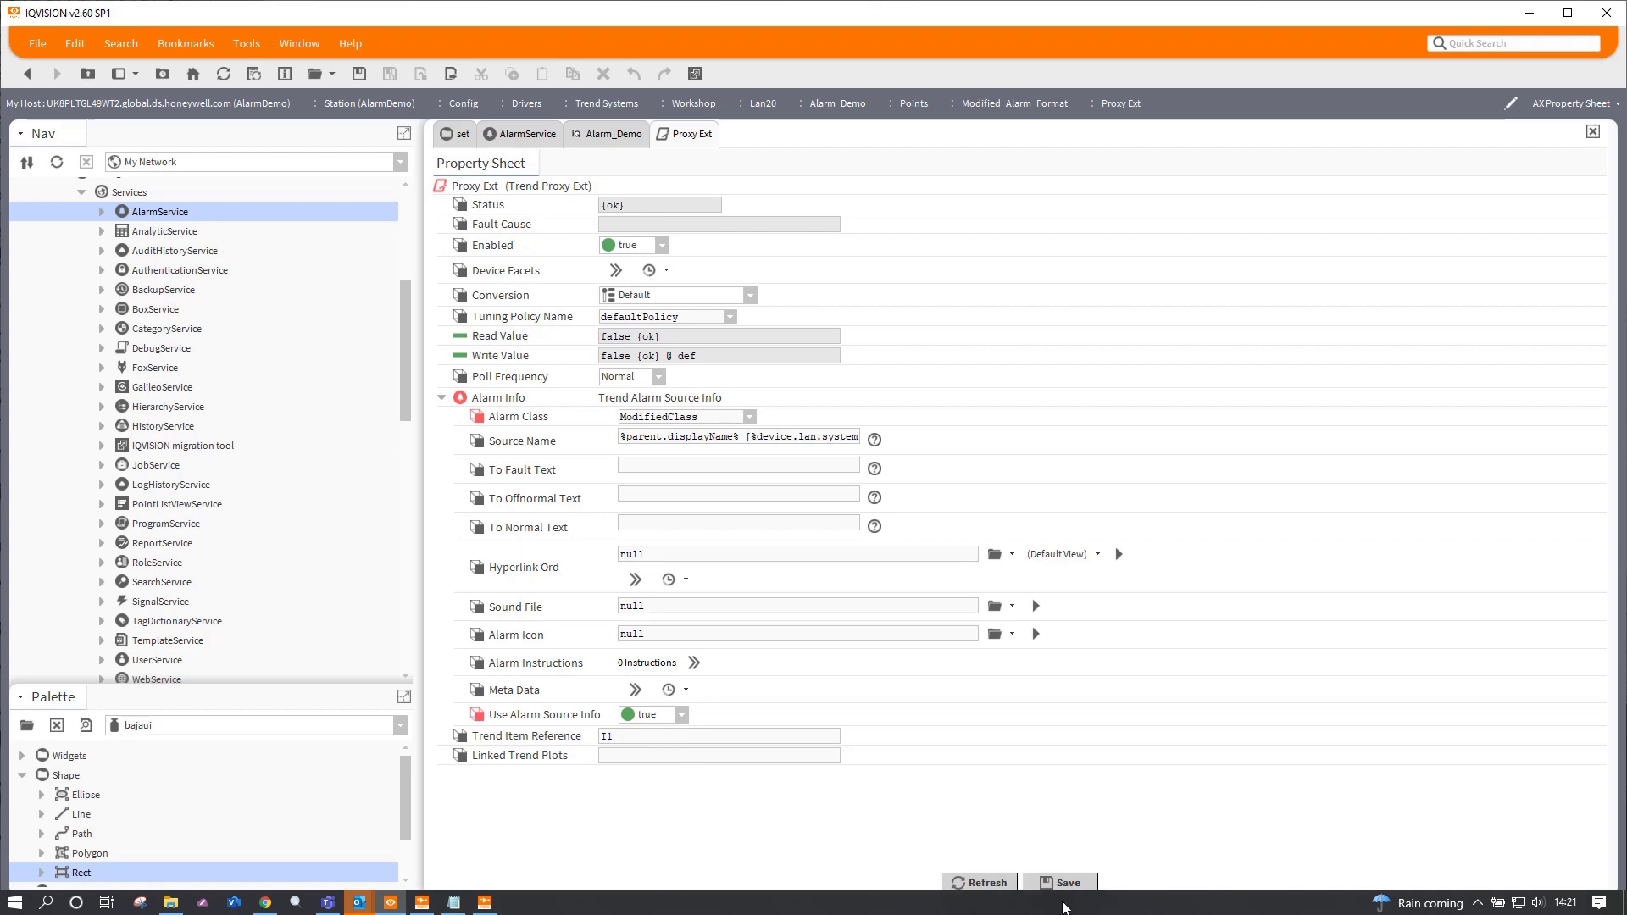
left_click(1064, 886)
Step: Examine the full Source Name format string in the point's Alarm Info through to its end
key("Right")
key("Right")
key("Right")
key("Right")
key("Right")
key("Right")
key("Right")
key("Right")
key("Right")
key("Right")
key("Right")
key("Right")
key("Right")
key("Right")
key("Right")
key("Right")
key("Right")
key("Right")
key("Right")
key("Right")
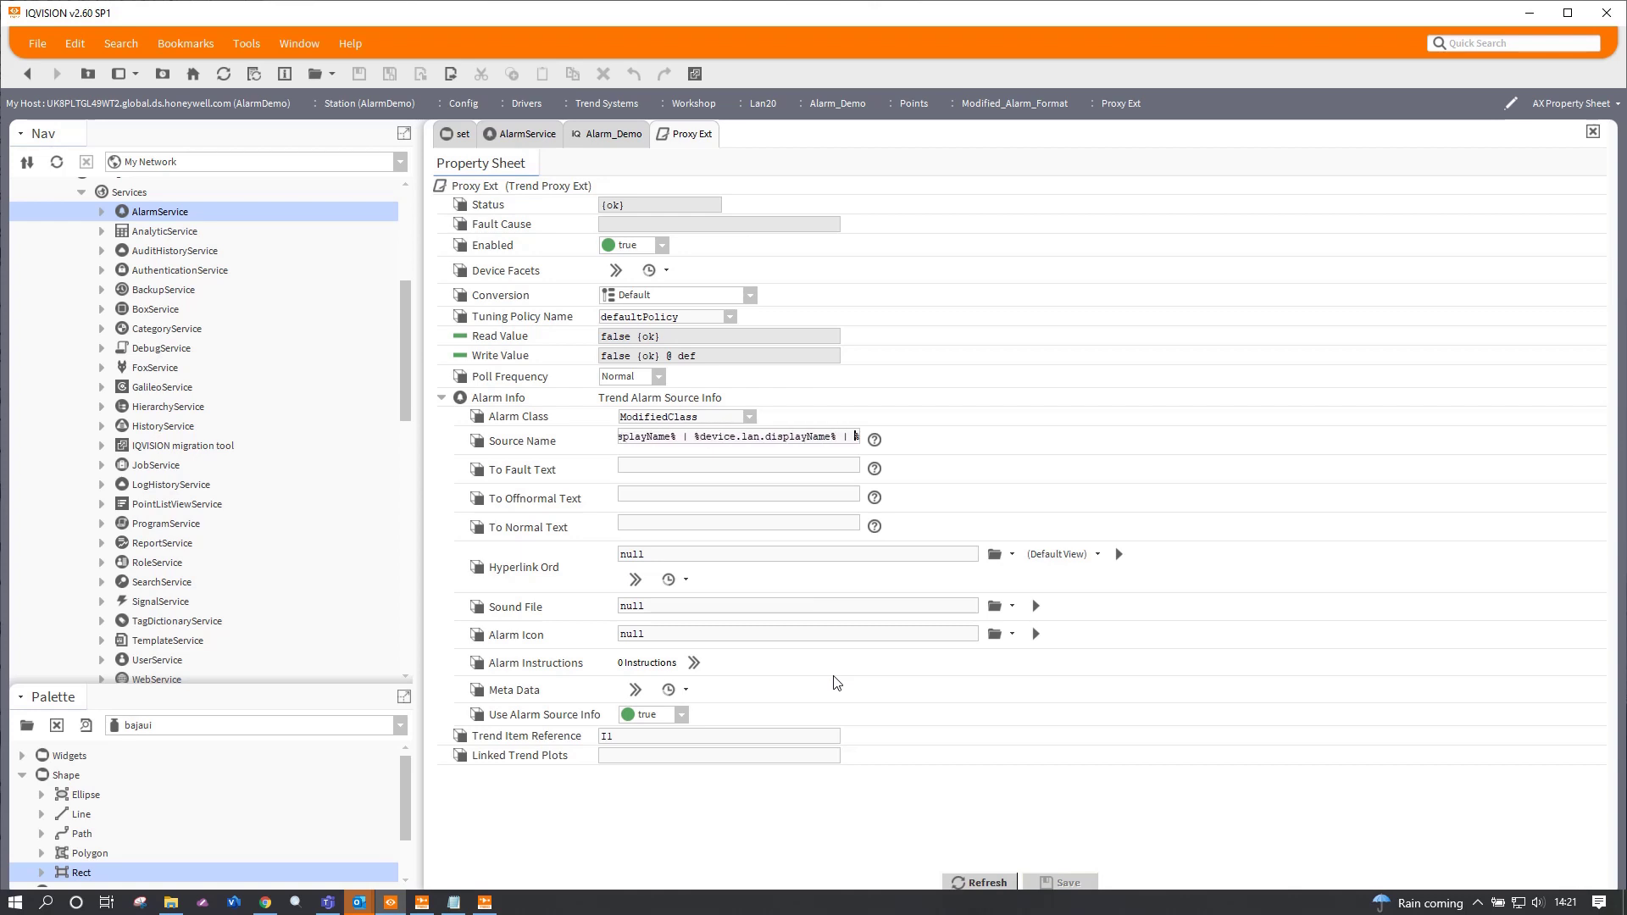
key("Right")
key("Right")
key("Right")
key("Right")
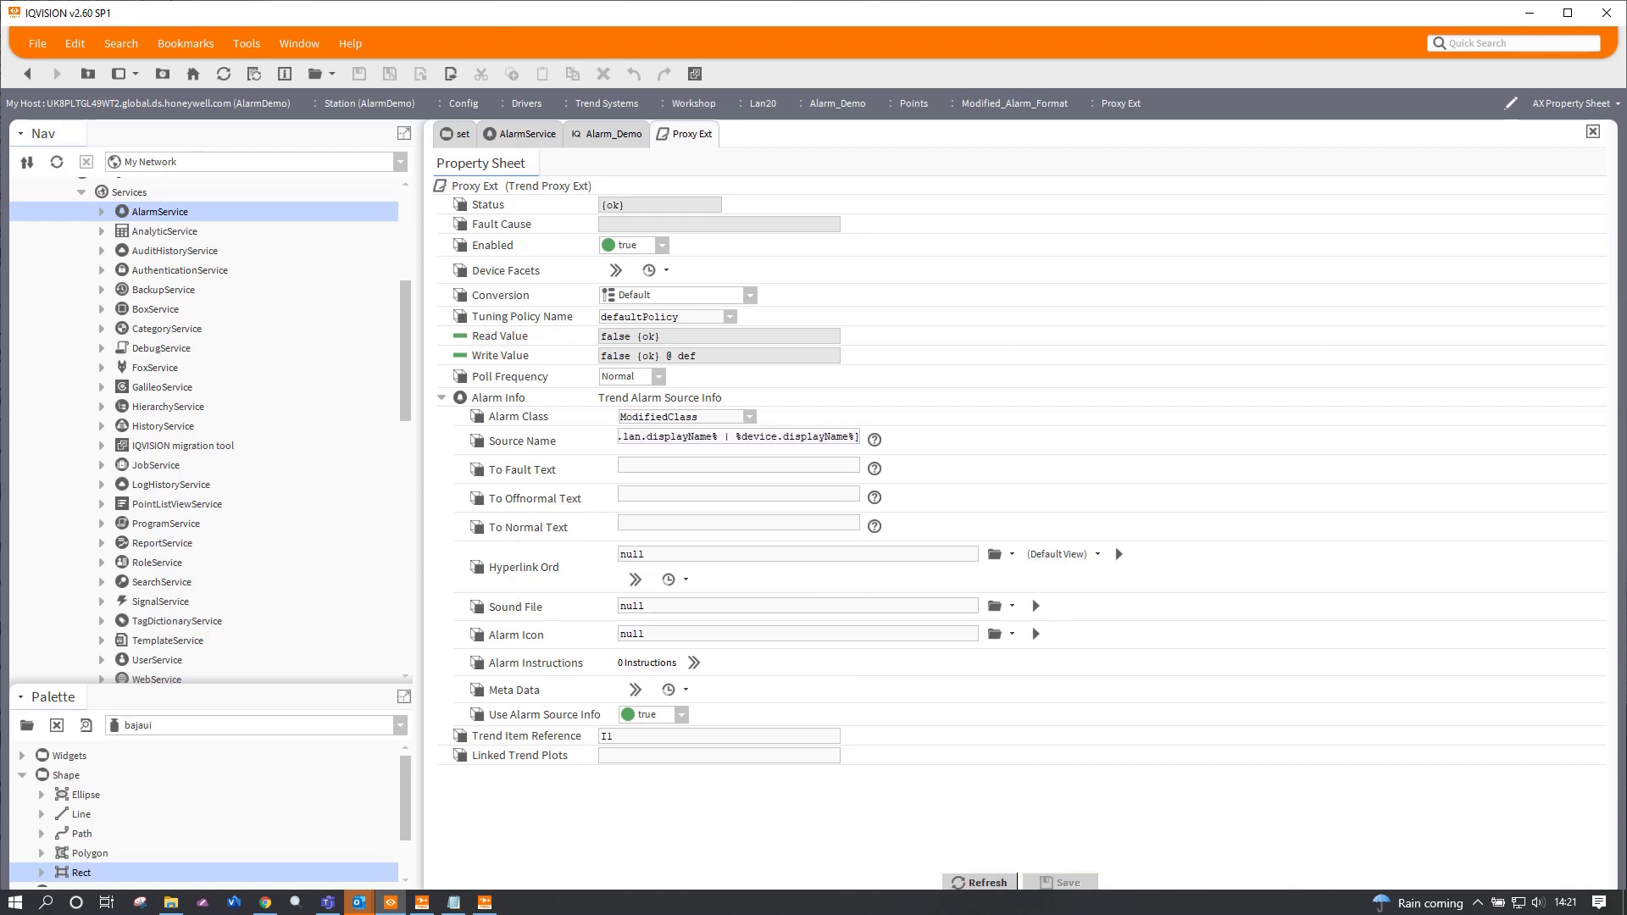
key("alt+Tab")
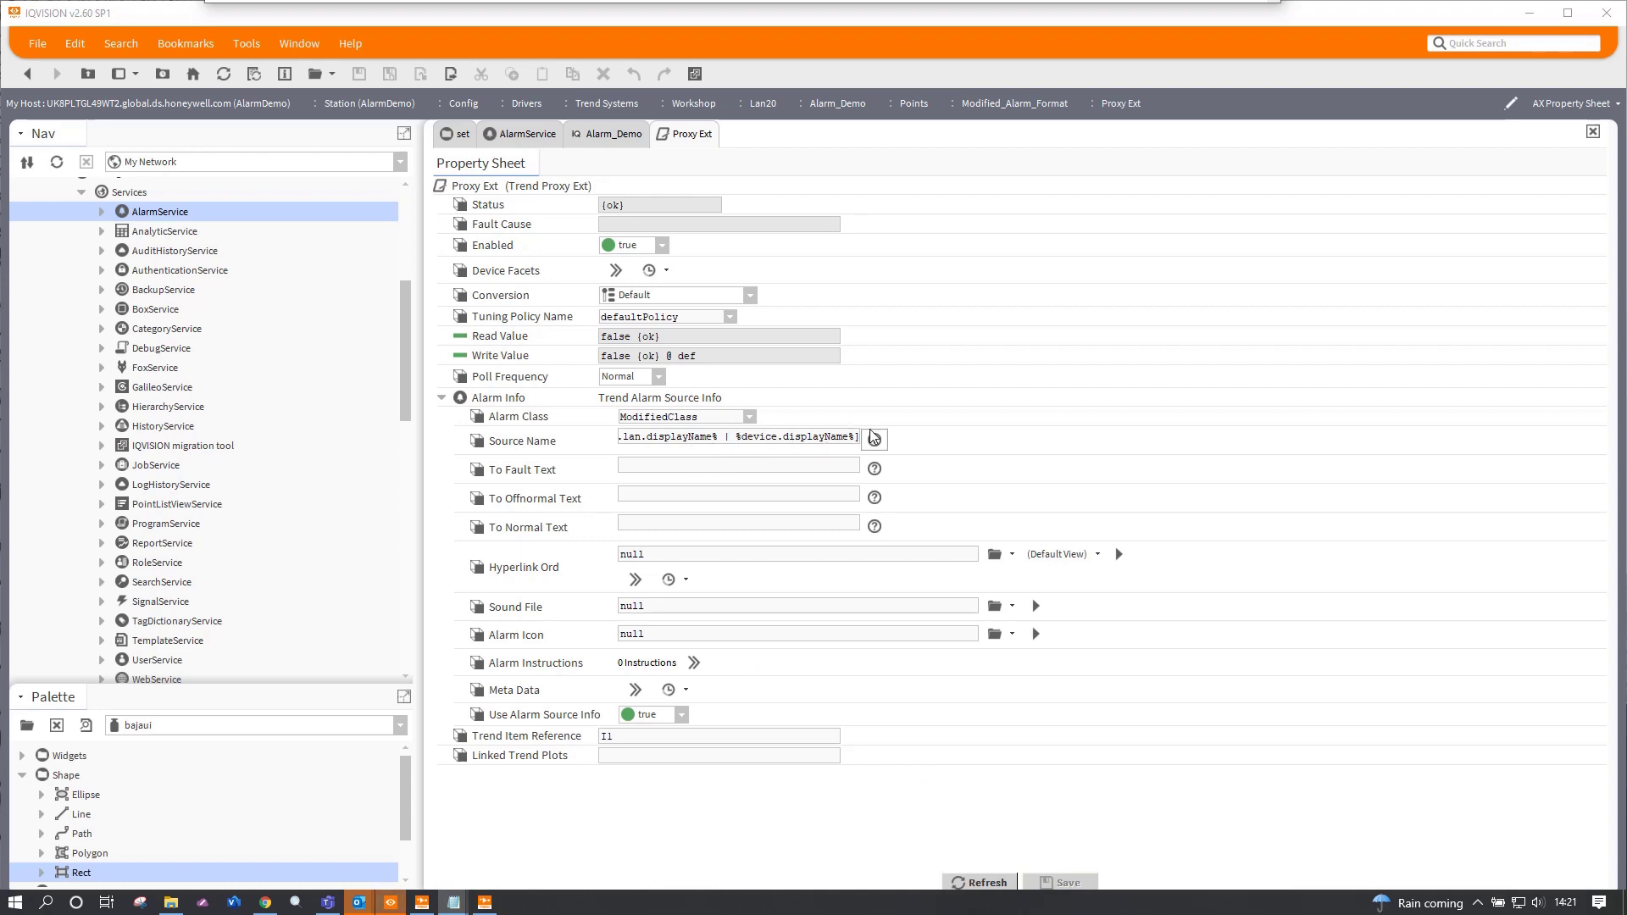
Step: Change the Source Name format to %parent.parent.parent.displayName%__%parent.displayName% and save it
left_click_drag(861, 438, 748, 446)
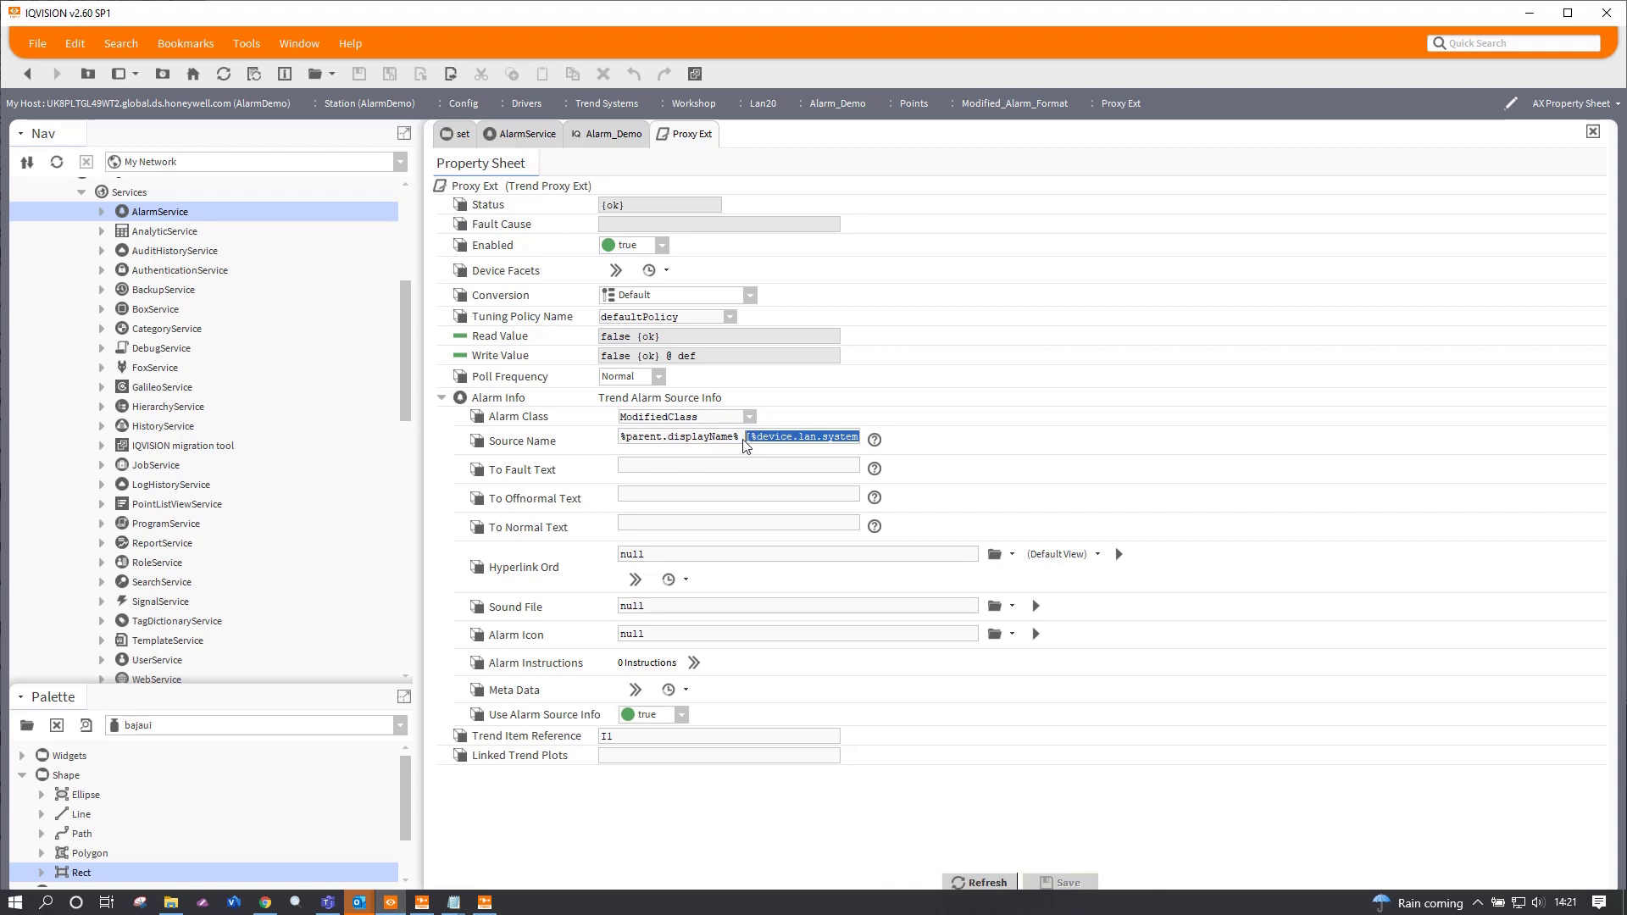
key("Delete")
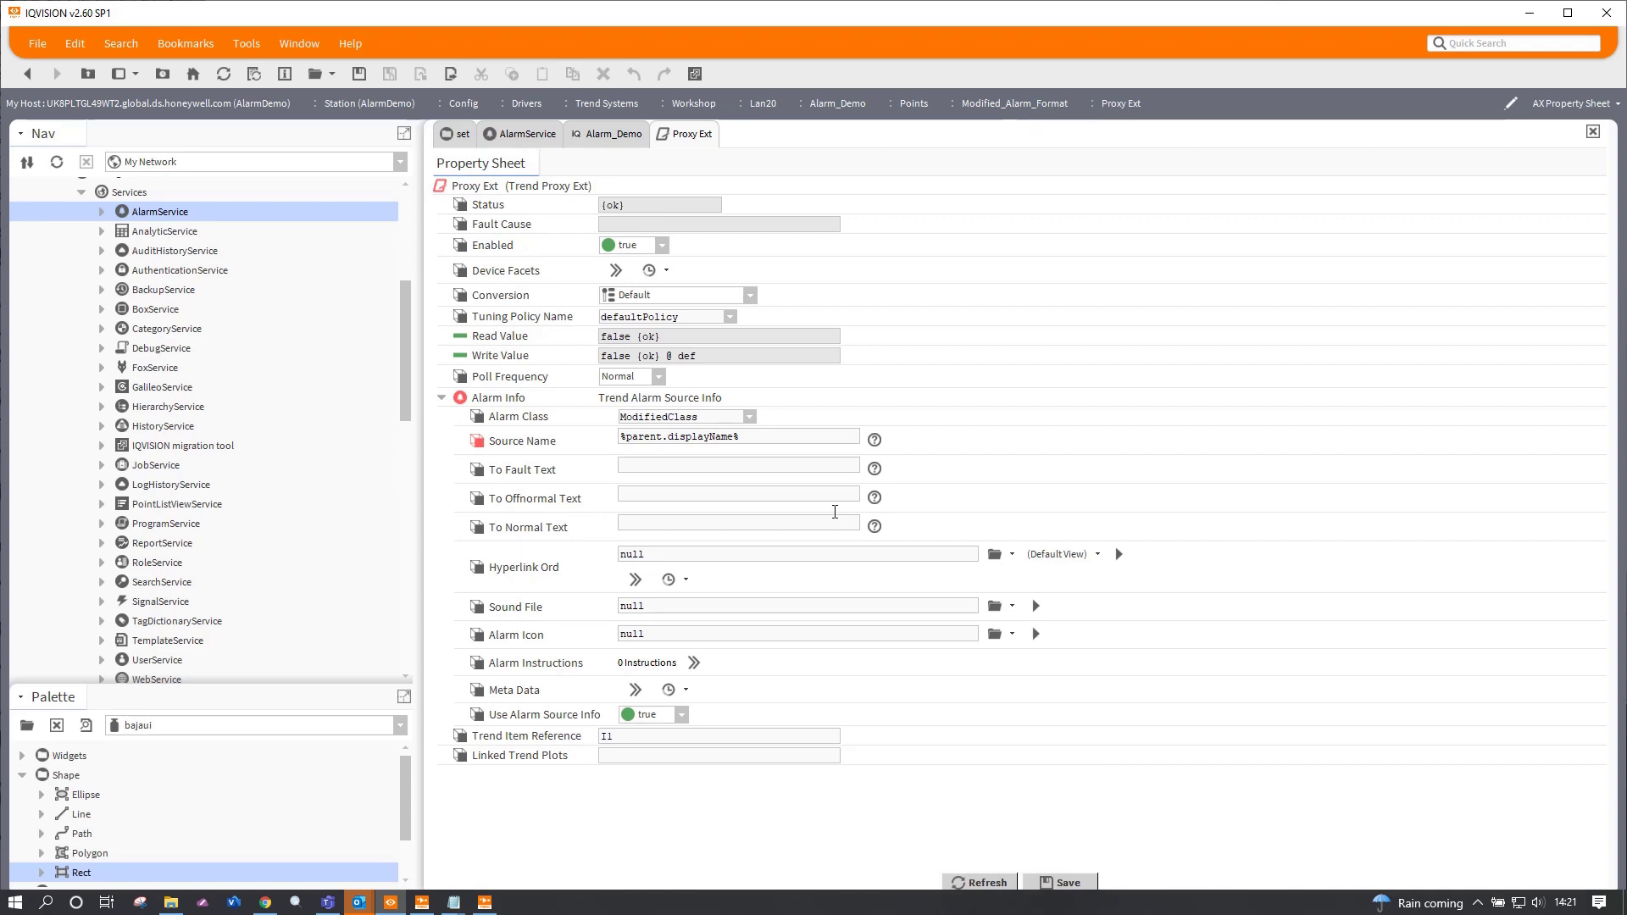
left_click_drag(766, 434, 558, 440)
key("ctrl+c")
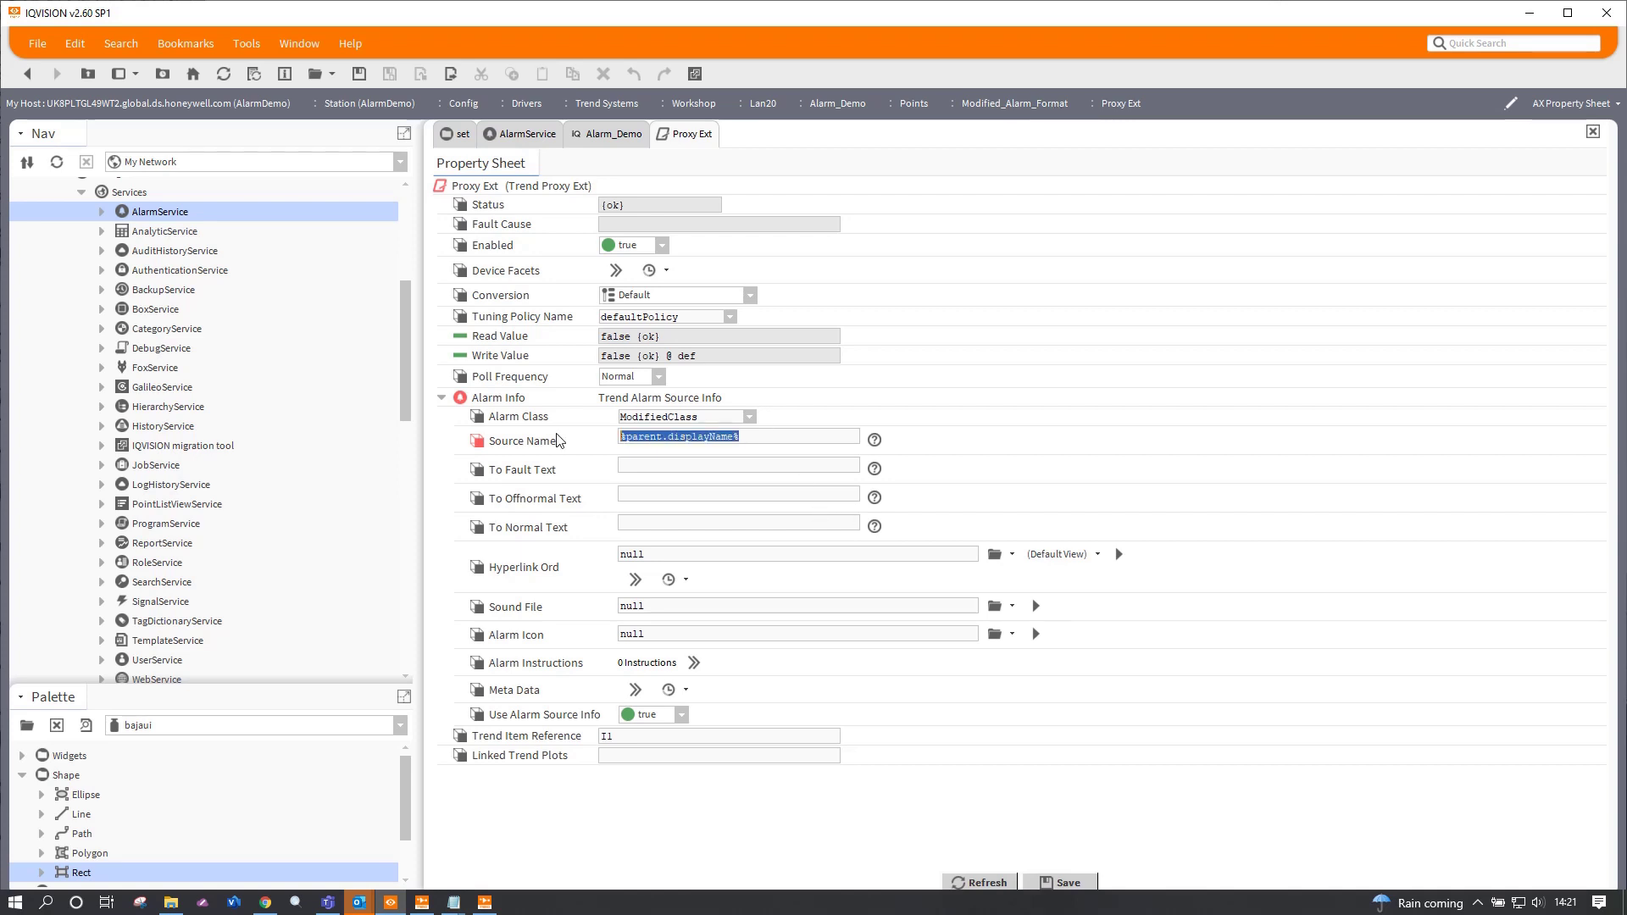
left_click(622, 434)
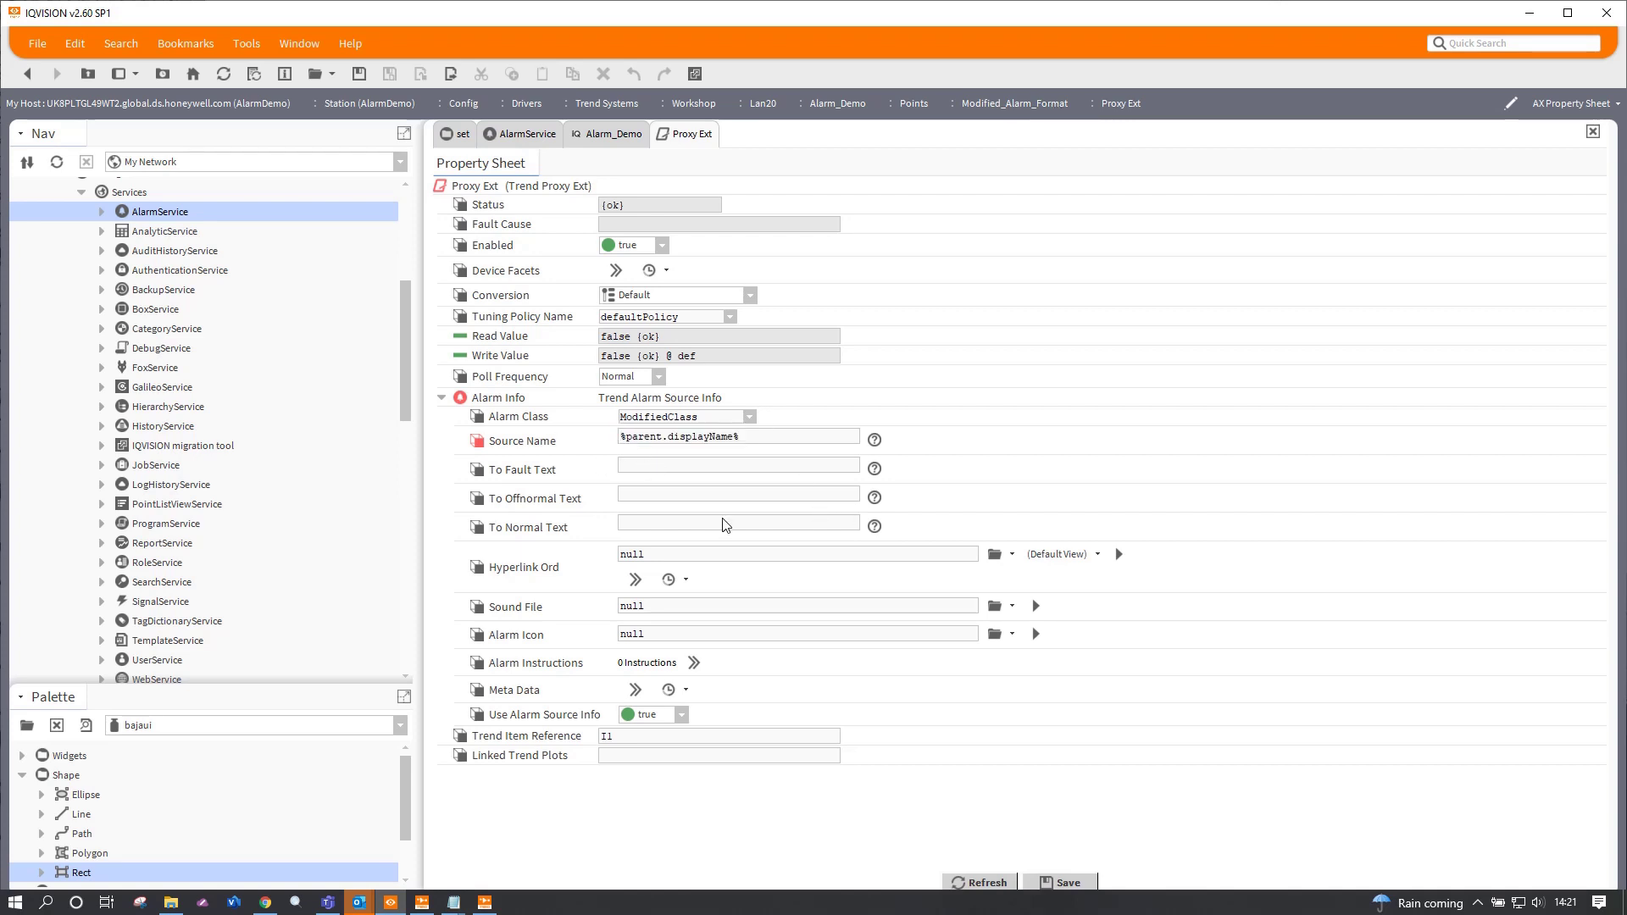
key("ctrl+v")
type("_")
type(".parent")
type(".parent")
type("_")
left_click(1066, 884)
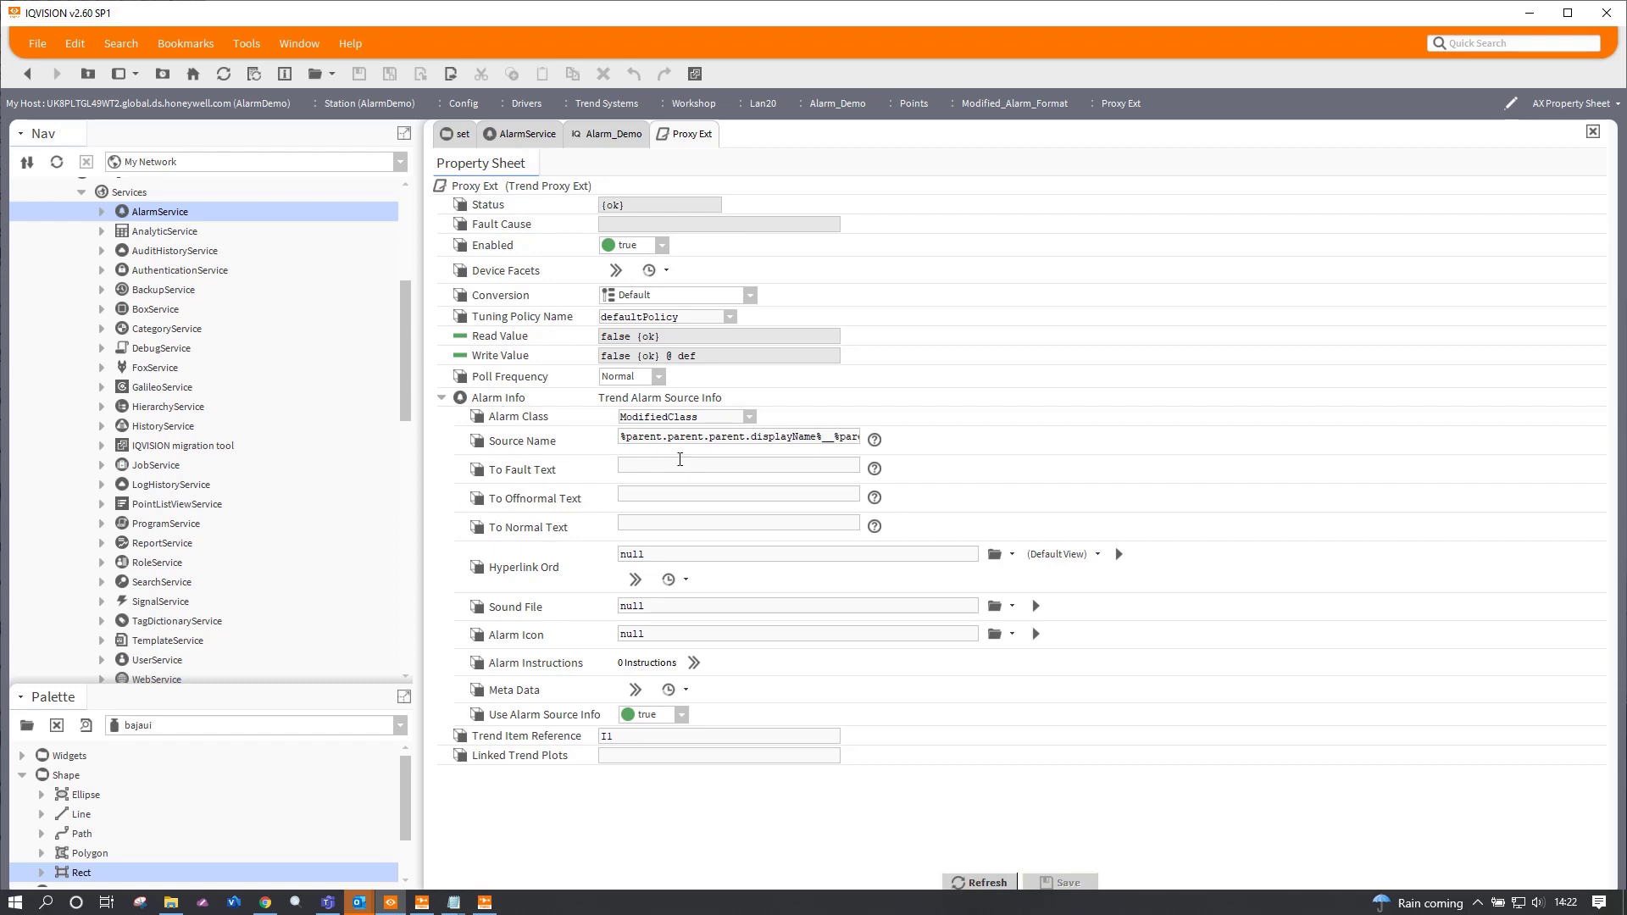
Step: Set To Fault Text to "Its in alarm!", To Offnormal Text to "Not quite right..." and To Normal Text to "Nope, all normal", and save
left_click(671, 464)
type("Its in alartm")
key("BackSpace")
type("m!")
type("Nope,")
type(" all normal")
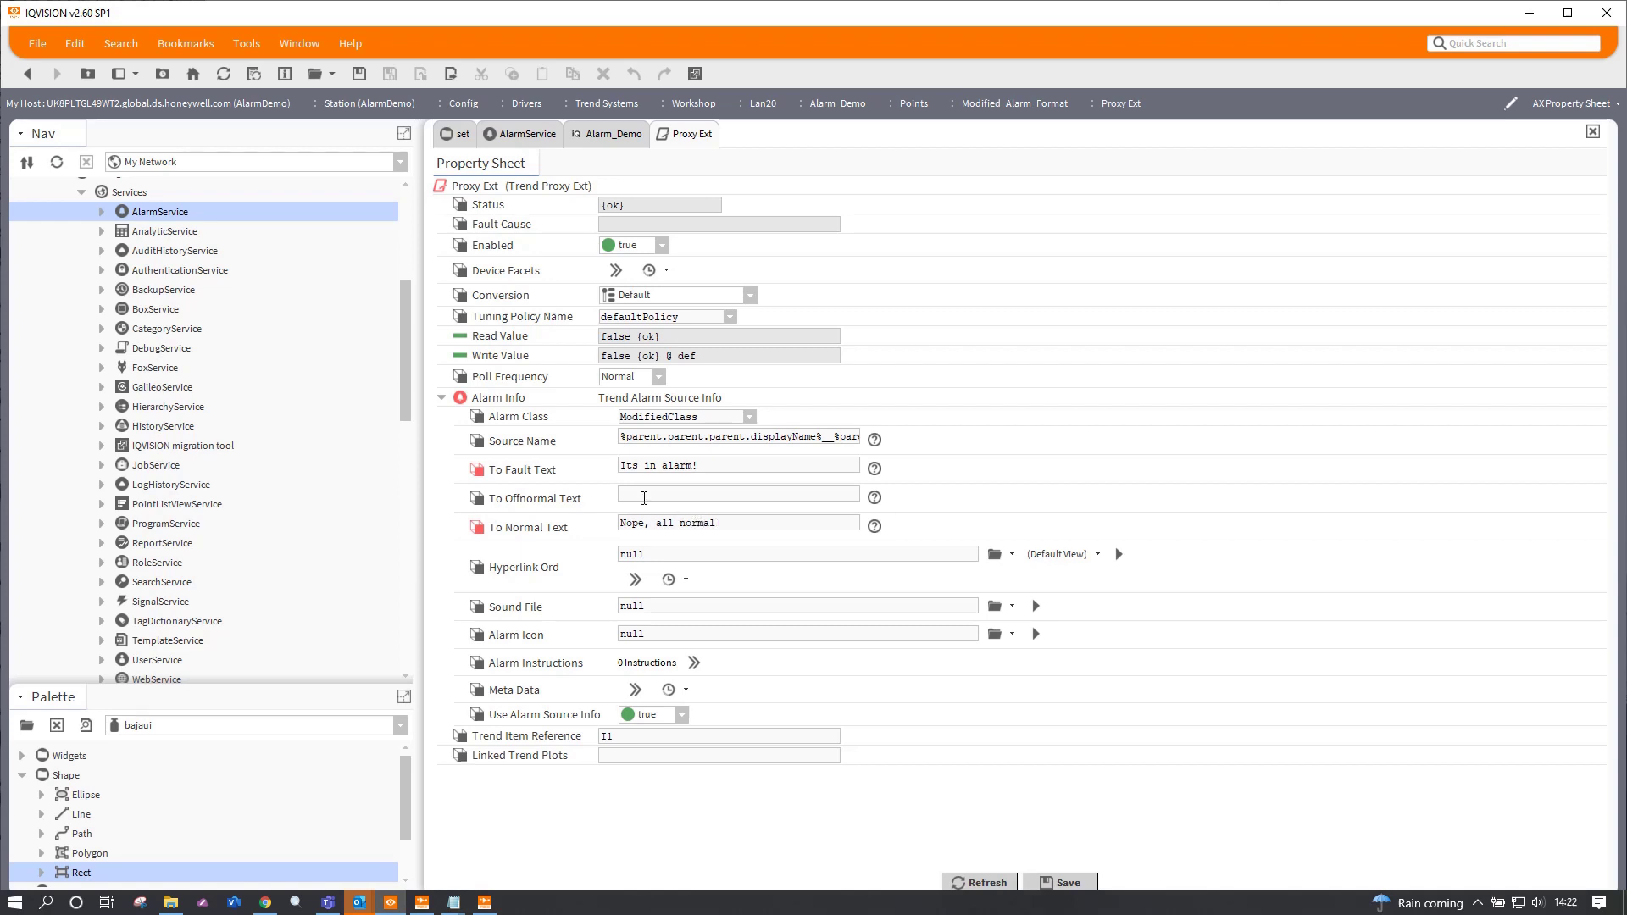
left_click(639, 491)
type("Not quite right...")
left_click(1027, 884)
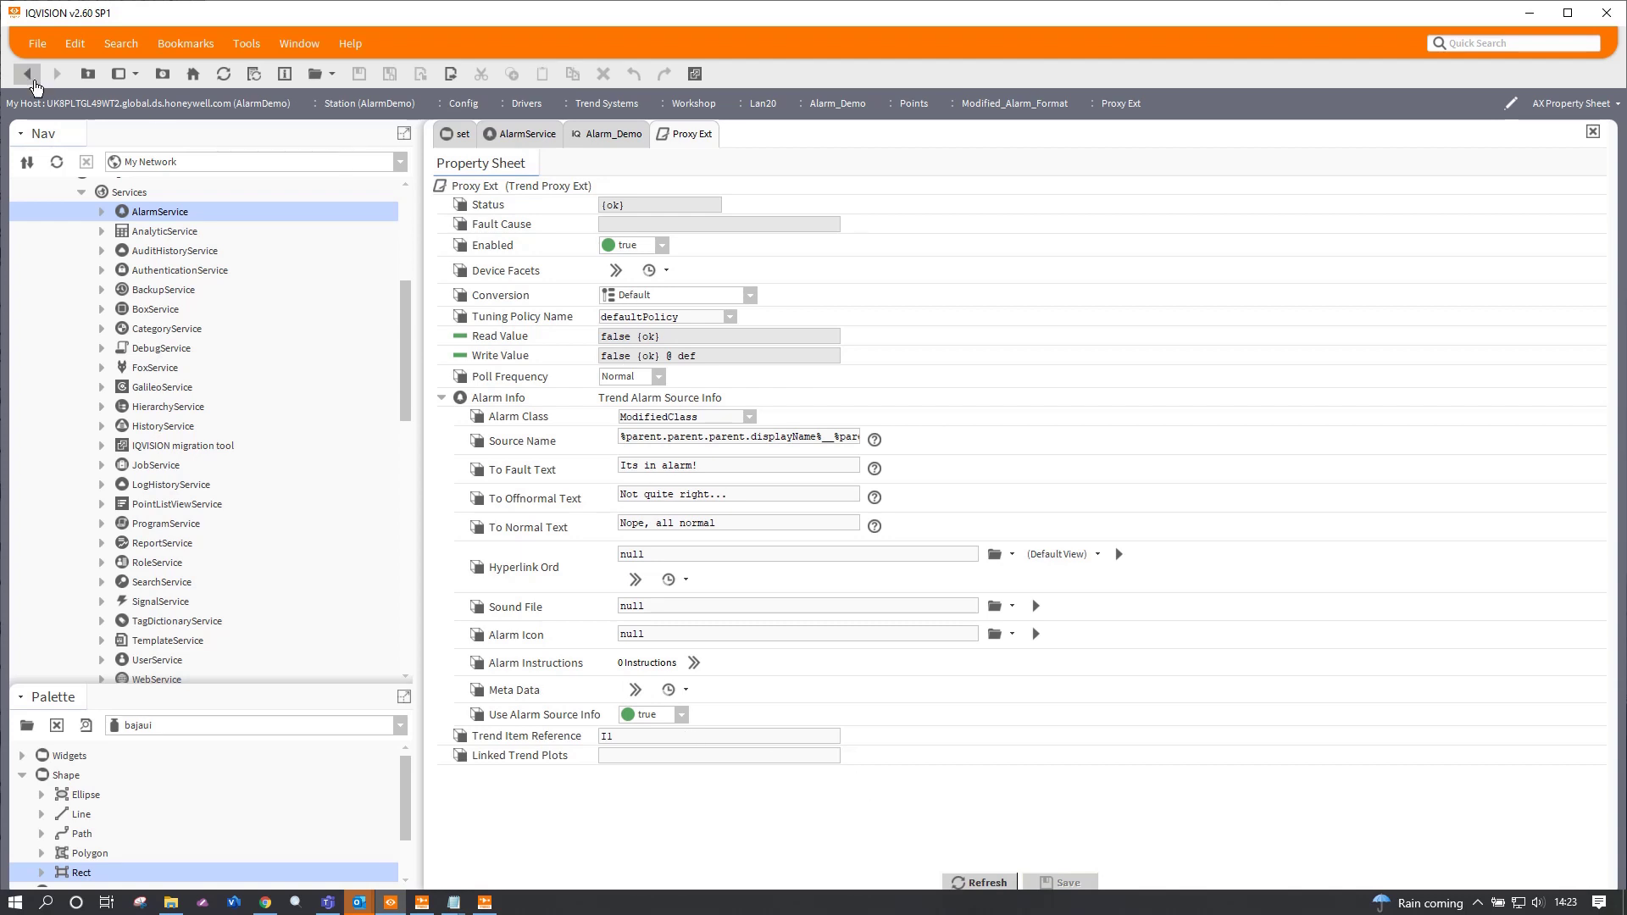
Step: Set the Alarm Trigger on the Alarm_Demo graphic to Alarm to test the modified source name and message texts
left_click(608, 134)
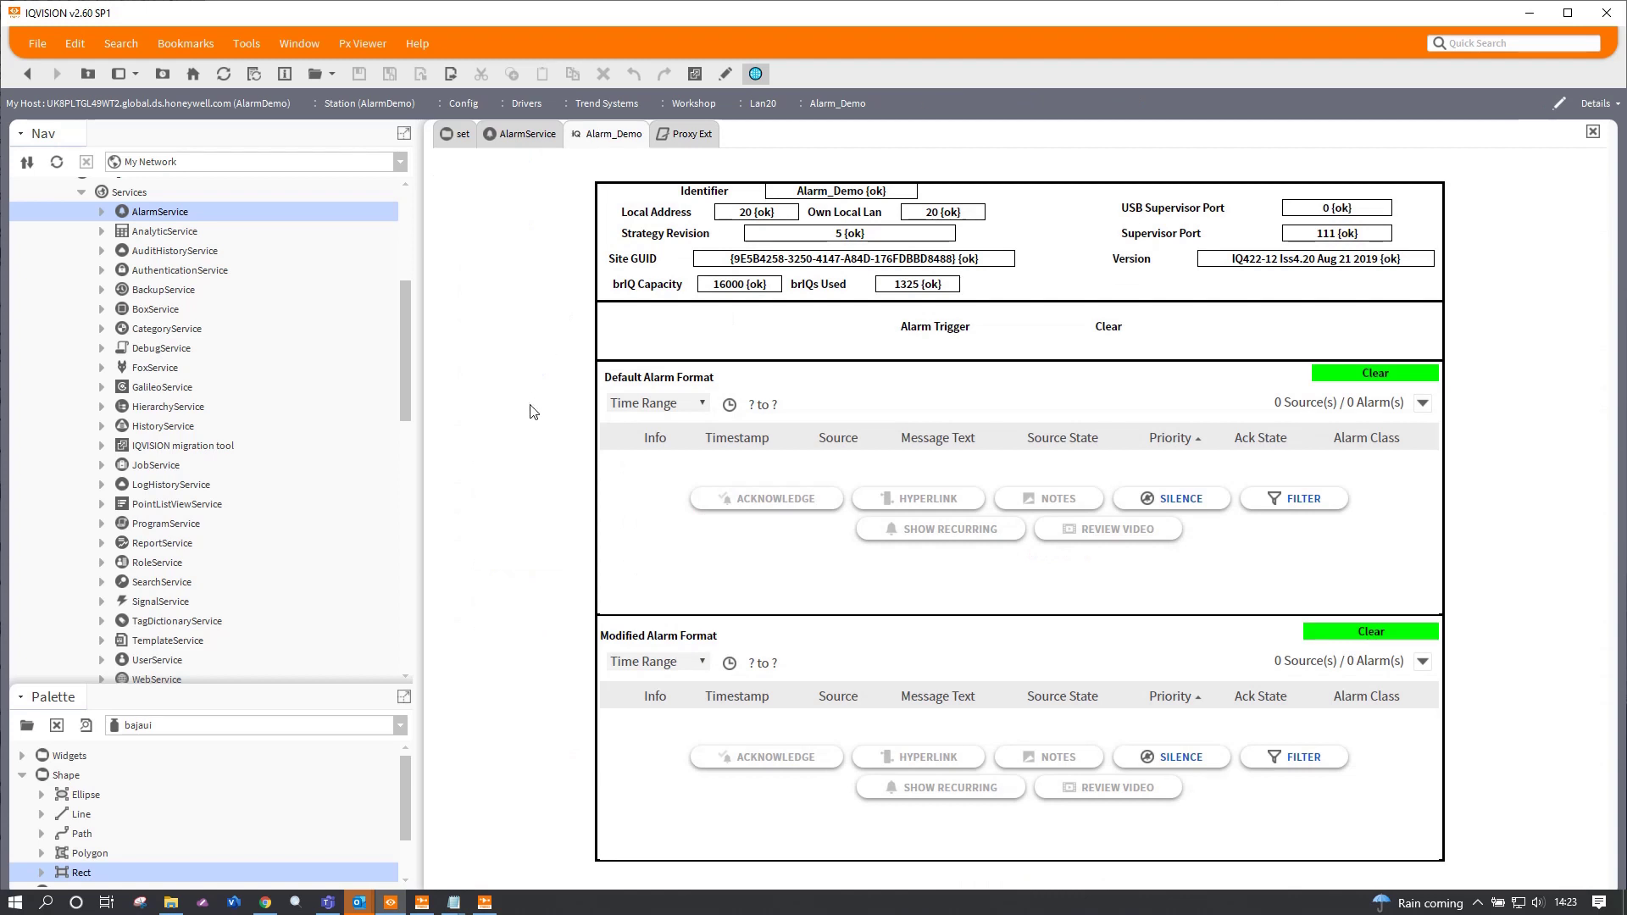
left_click(1110, 328)
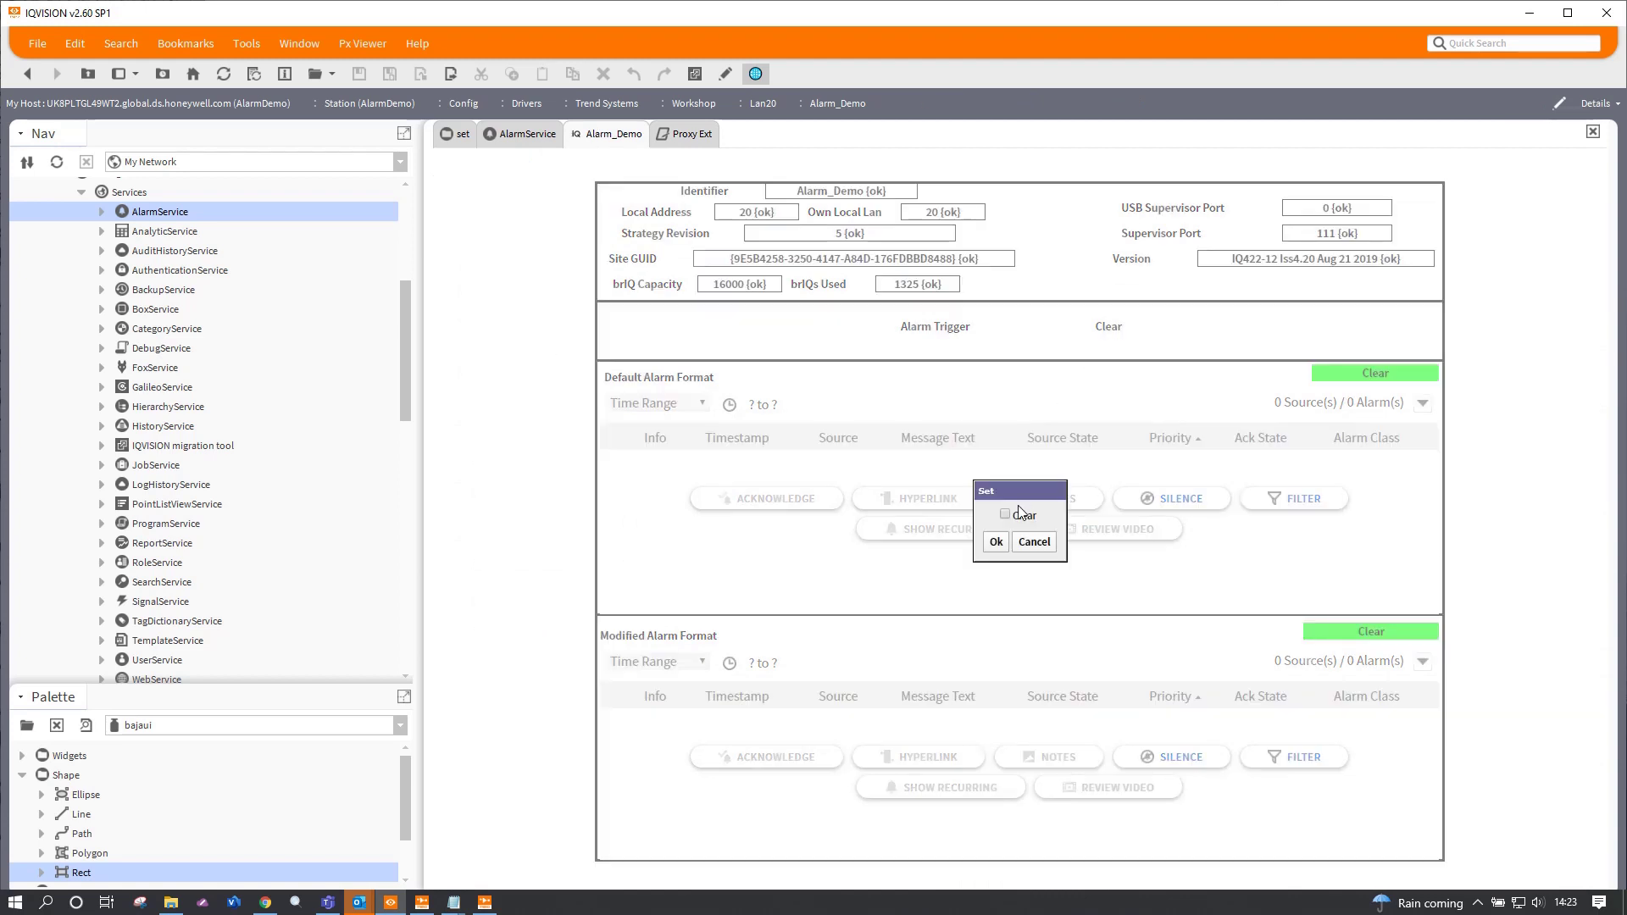
left_click(997, 543)
left_click(1110, 329)
left_click(1005, 515)
left_click(995, 542)
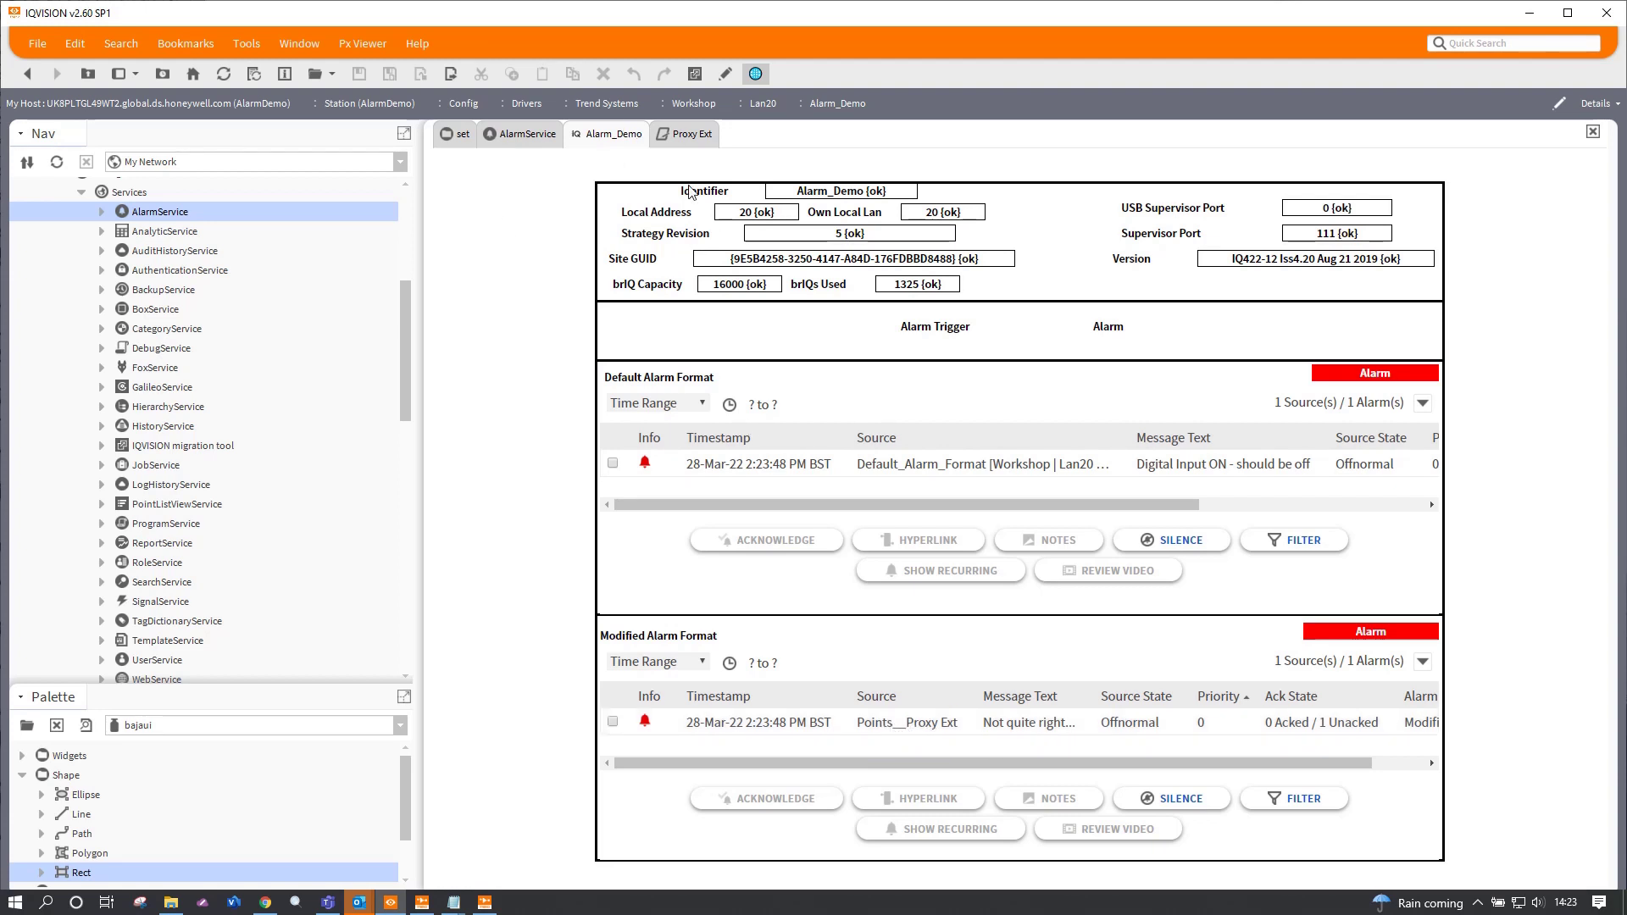
Step: Correct the Proxy Ext's Source Name to %parent.parent.parent.parent.displayName%__%parent.parent.displayName% and save it
left_click(704, 136)
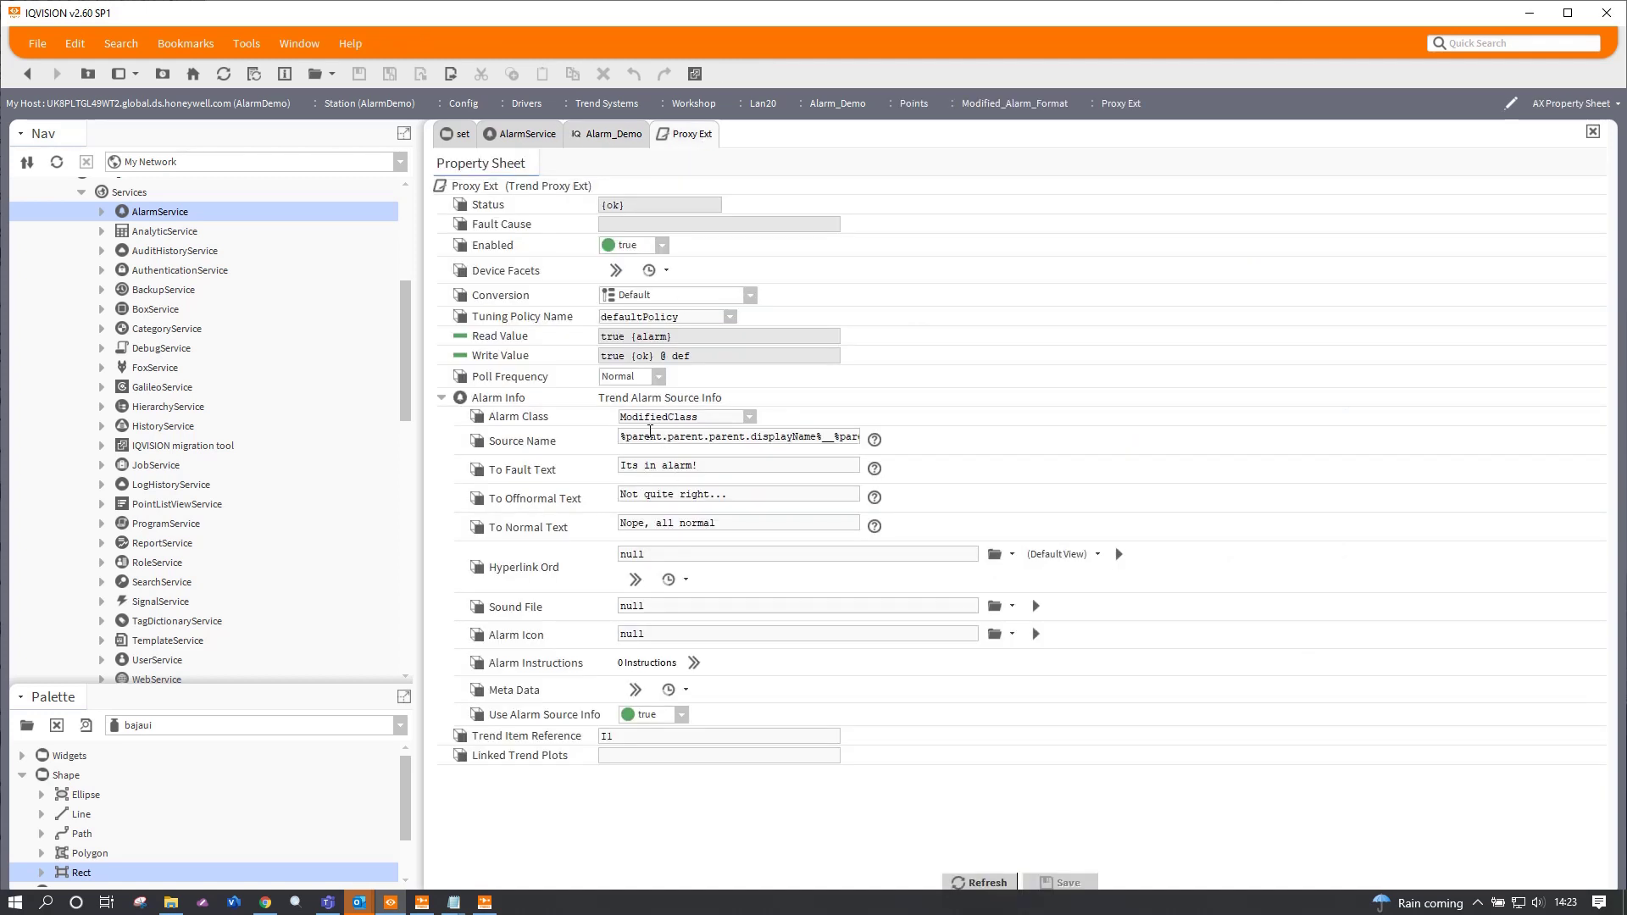
double_click(628, 437)
left_click(628, 437)
type("parent")
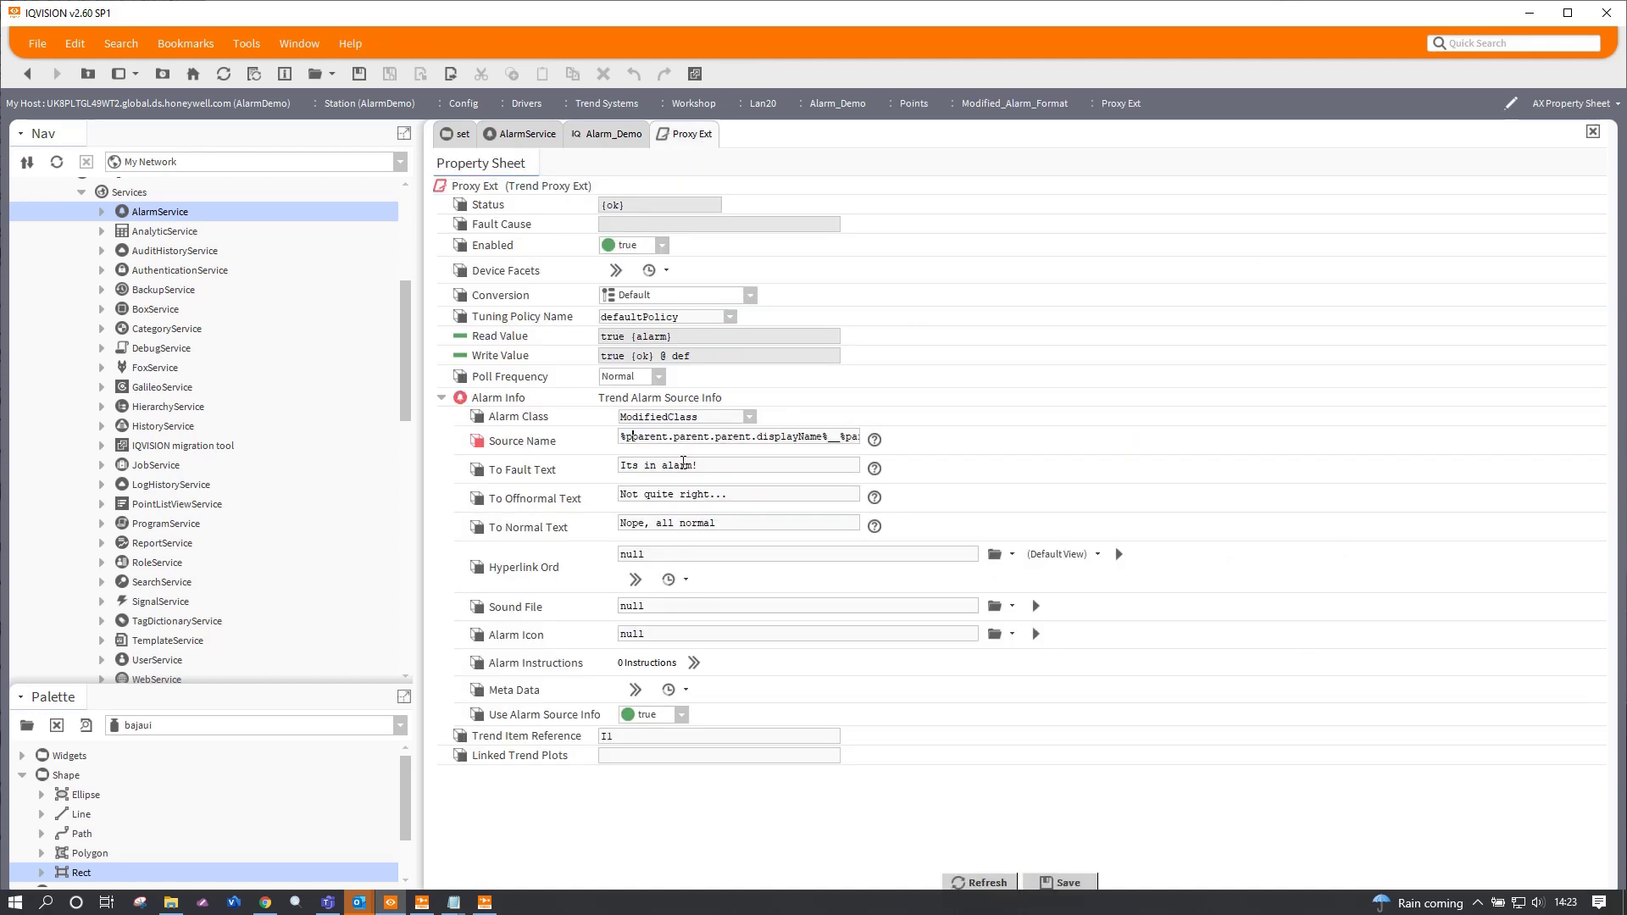
type(".")
key("End")
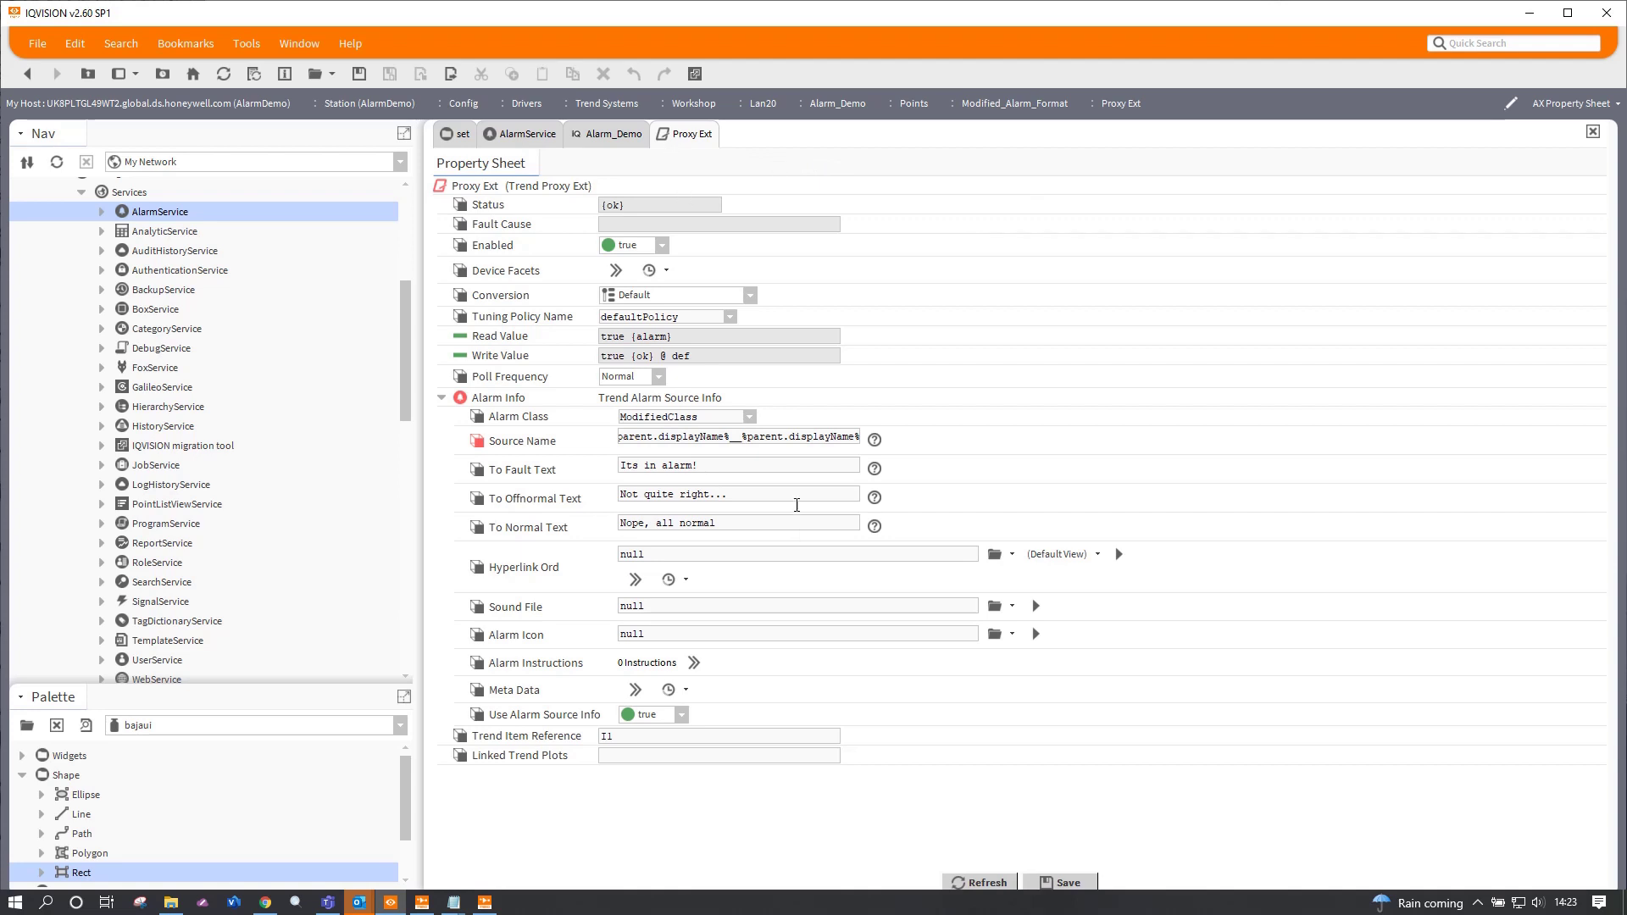
left_click(753, 442)
type("parent.")
left_click(1065, 885)
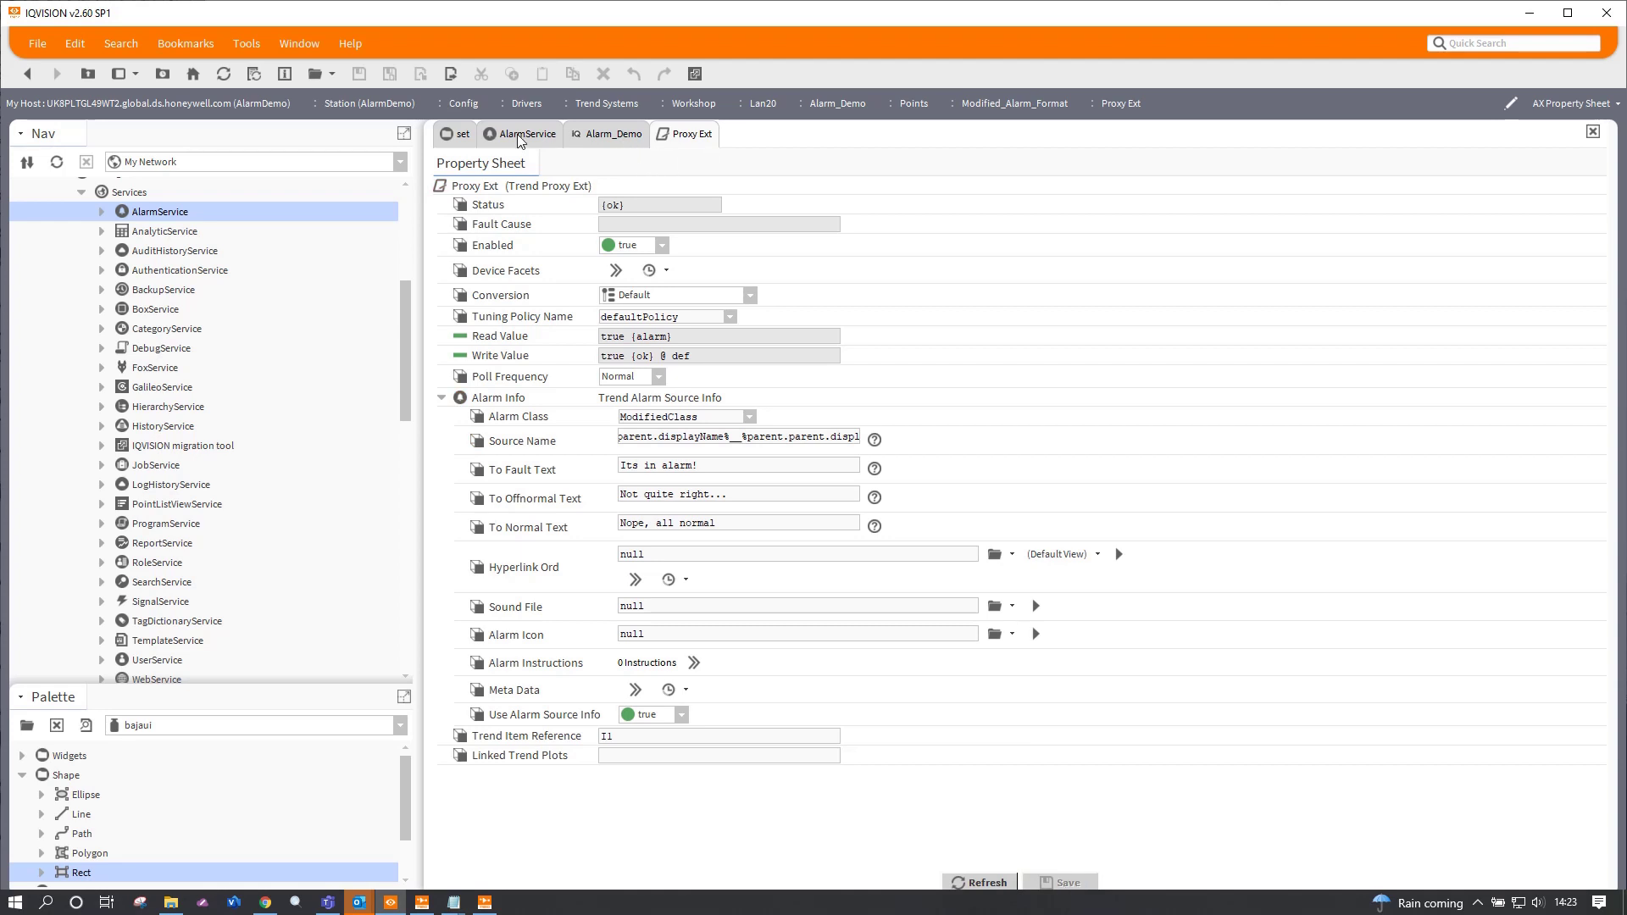
Step: Refresh the Alarm_Demo graphic and set its Alarm Trigger back to Clear
left_click(601, 135)
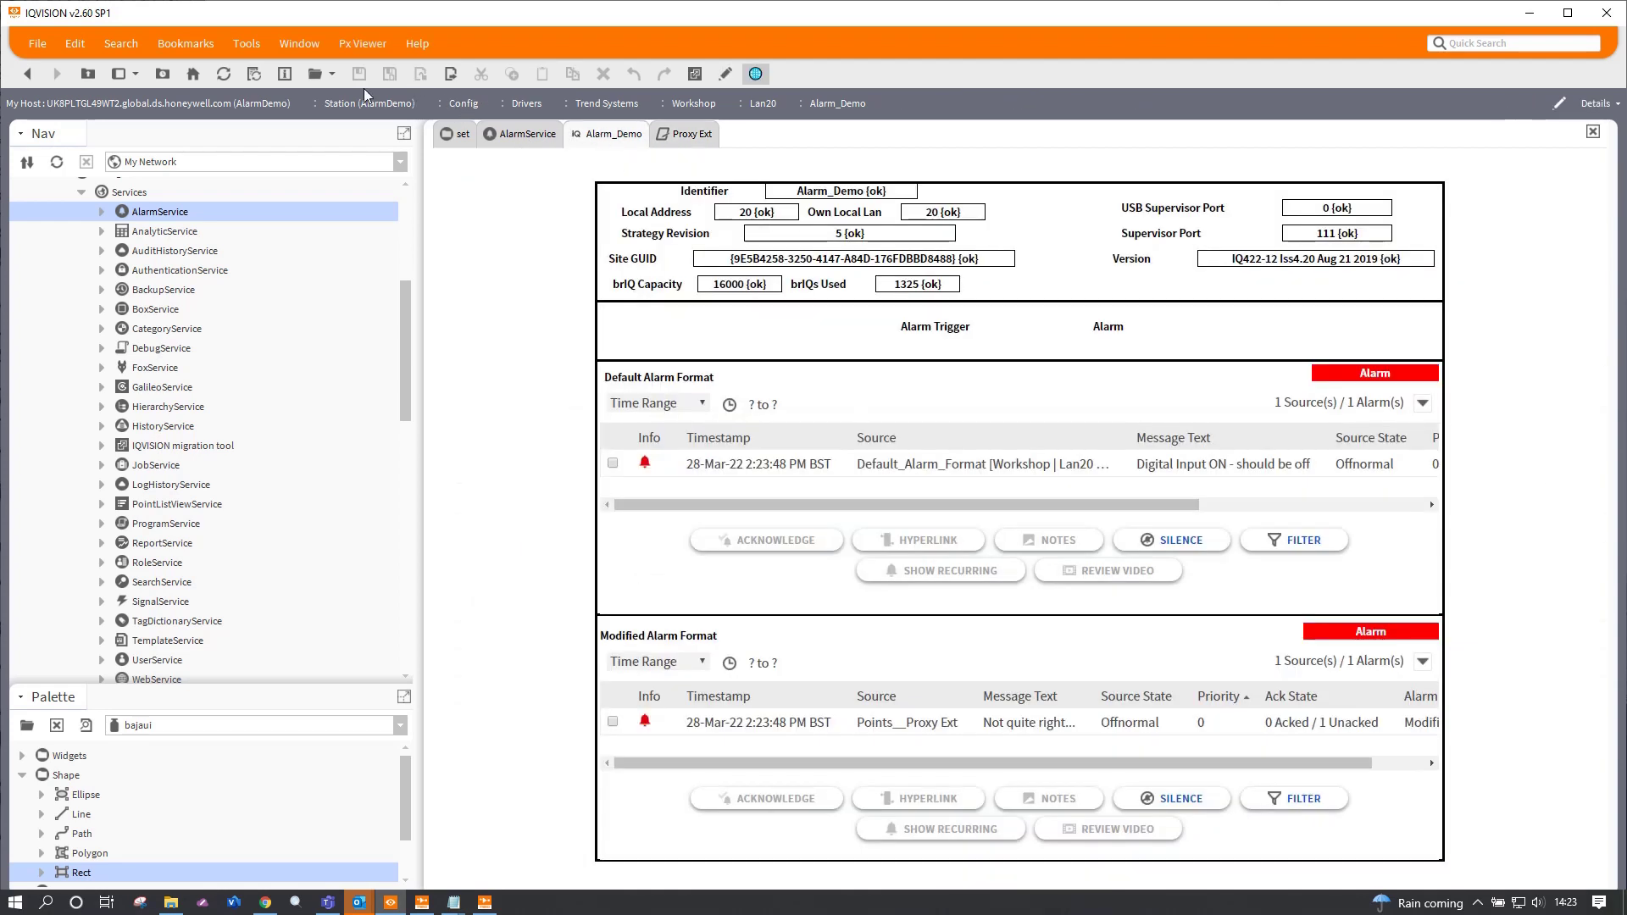
left_click(224, 74)
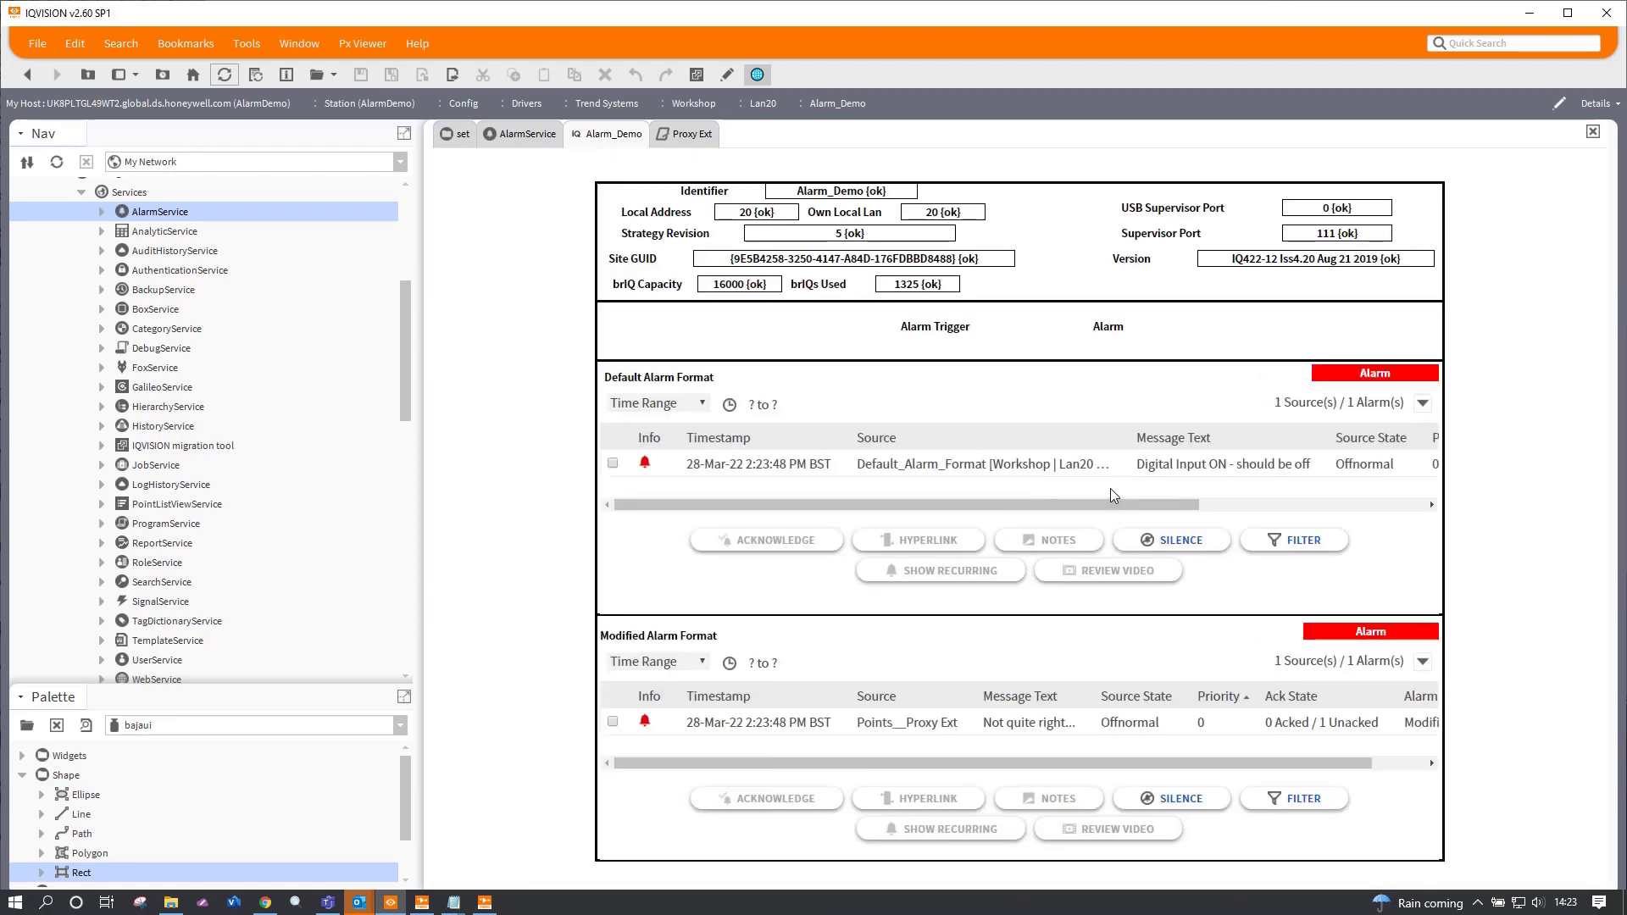
left_click(1117, 327)
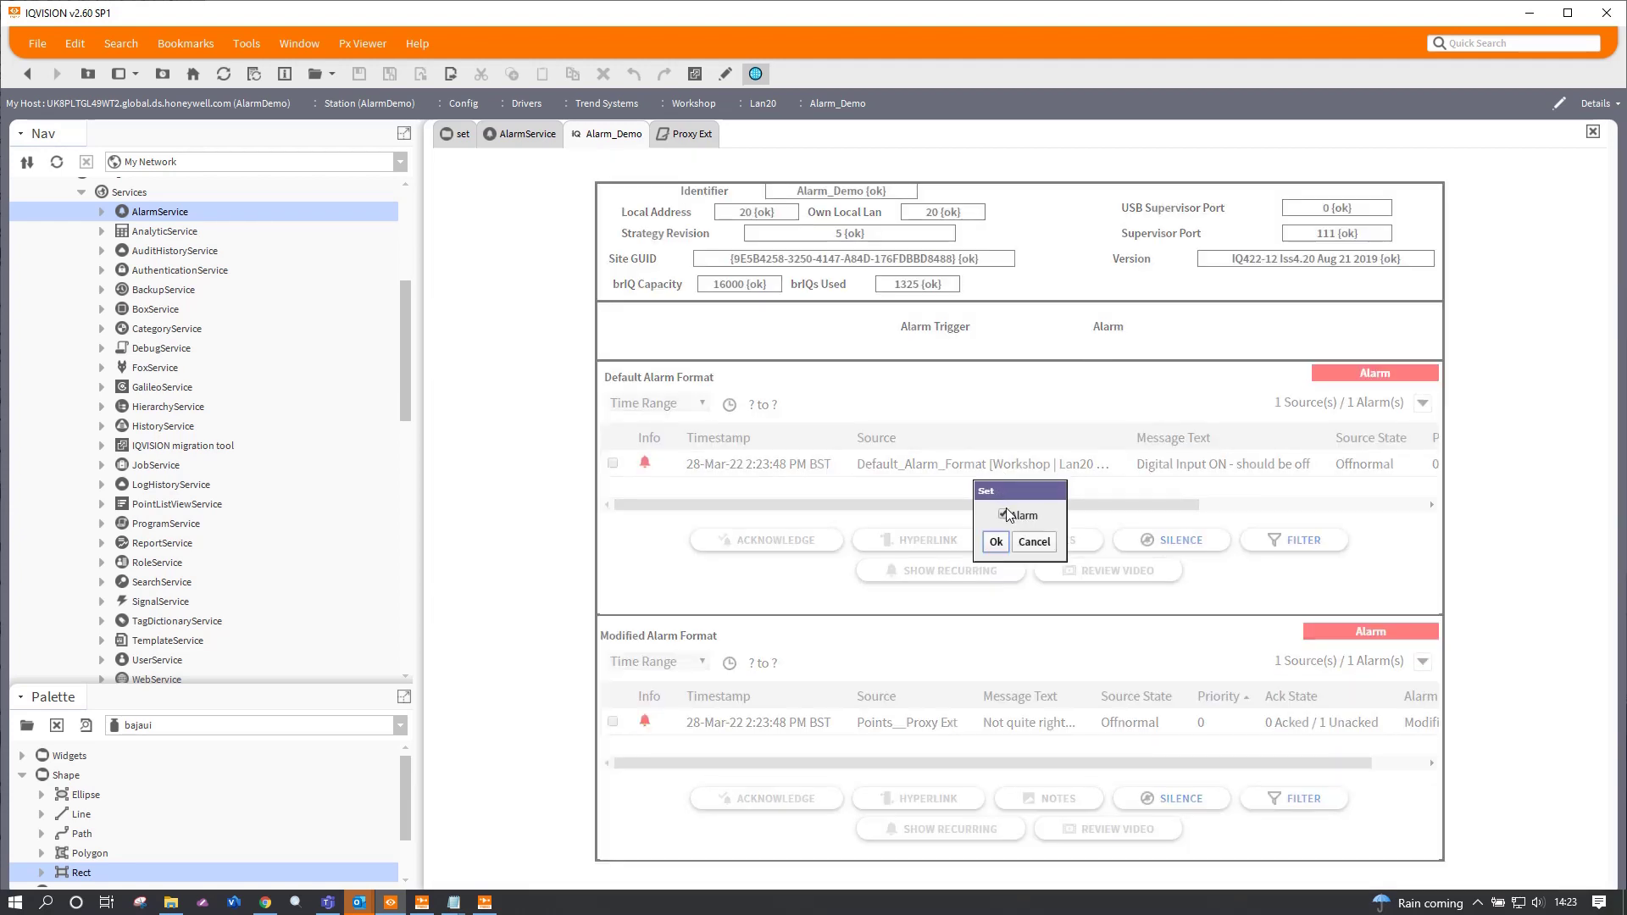
left_click(996, 542)
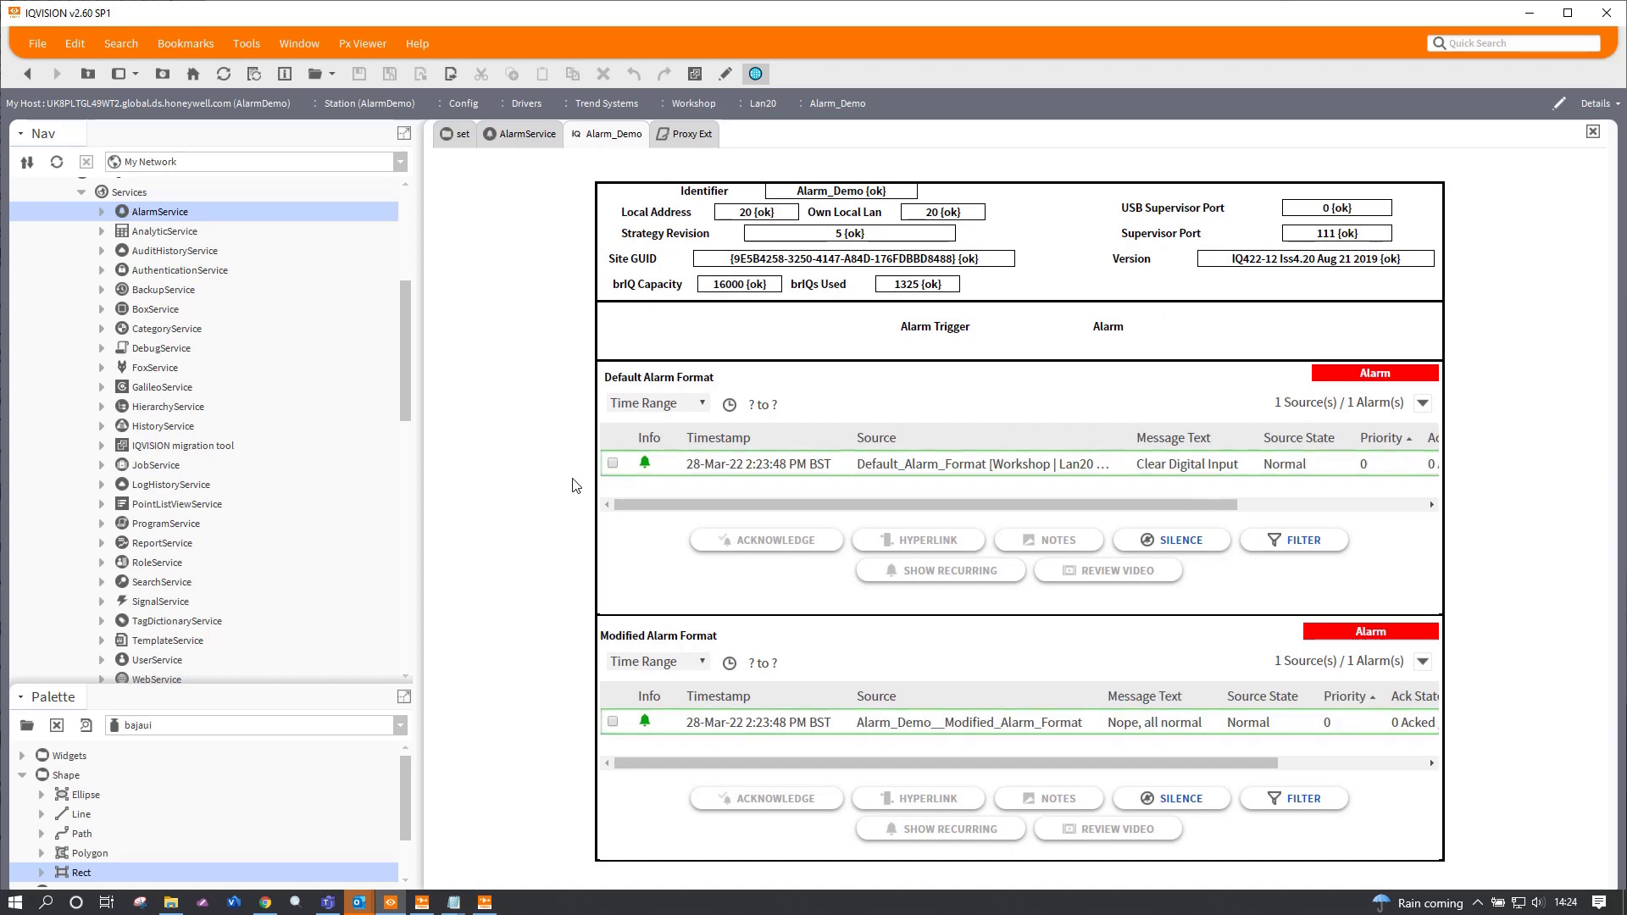
Step: Acknowledge the alarms in both the Default Alarm Format and Modified Alarm Format consoles
left_click(613, 464)
left_click(611, 721)
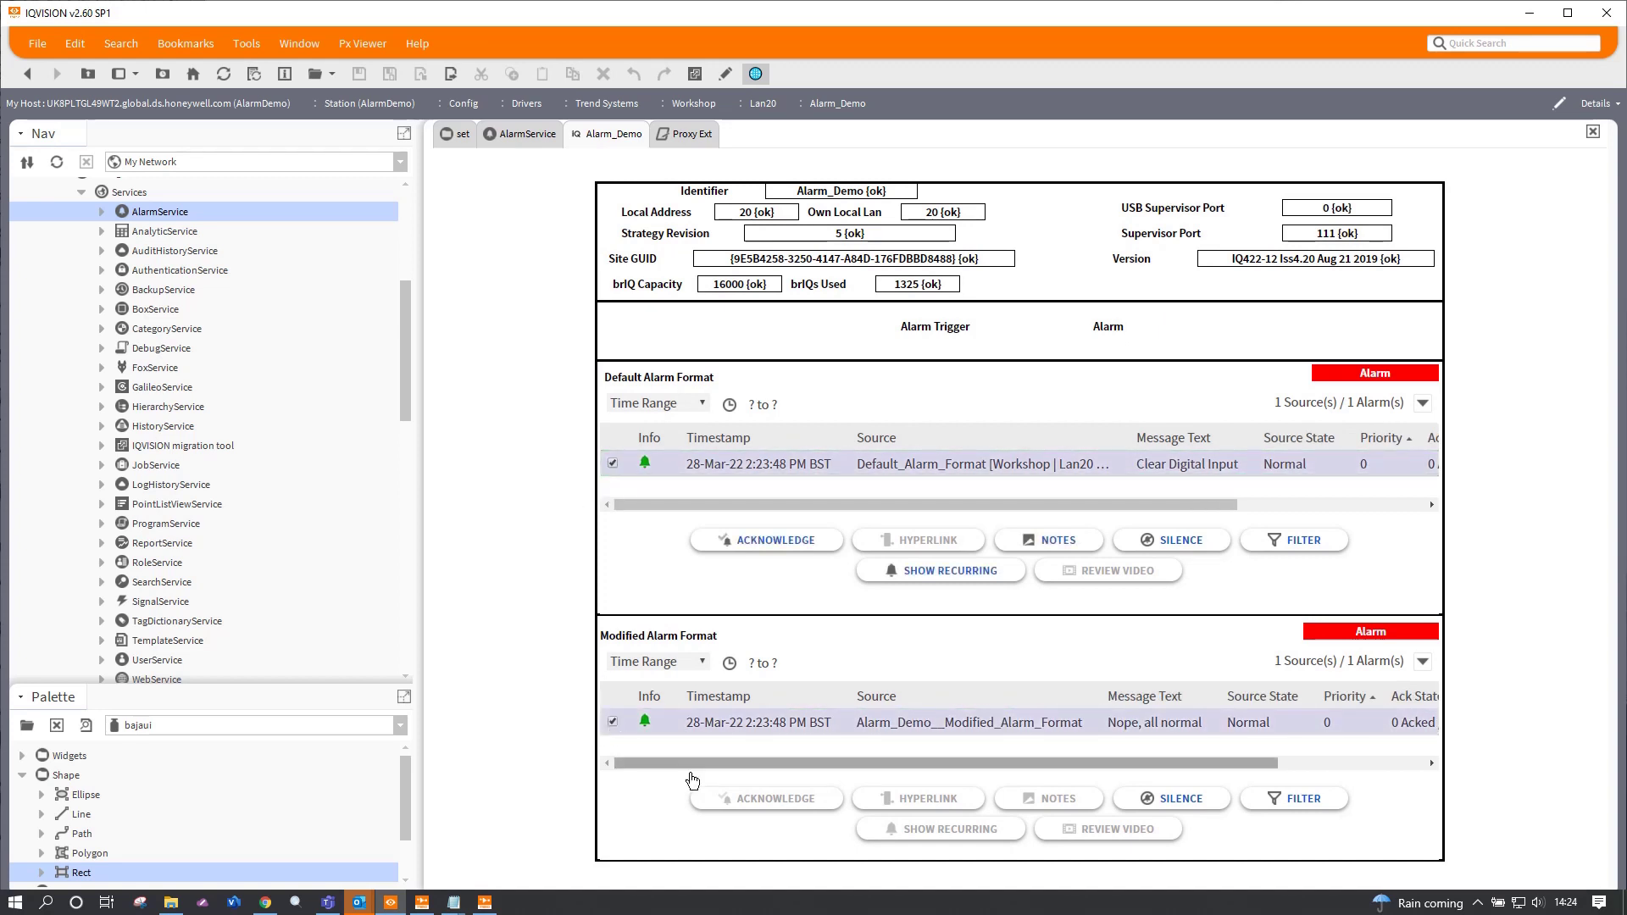
left_click(775, 798)
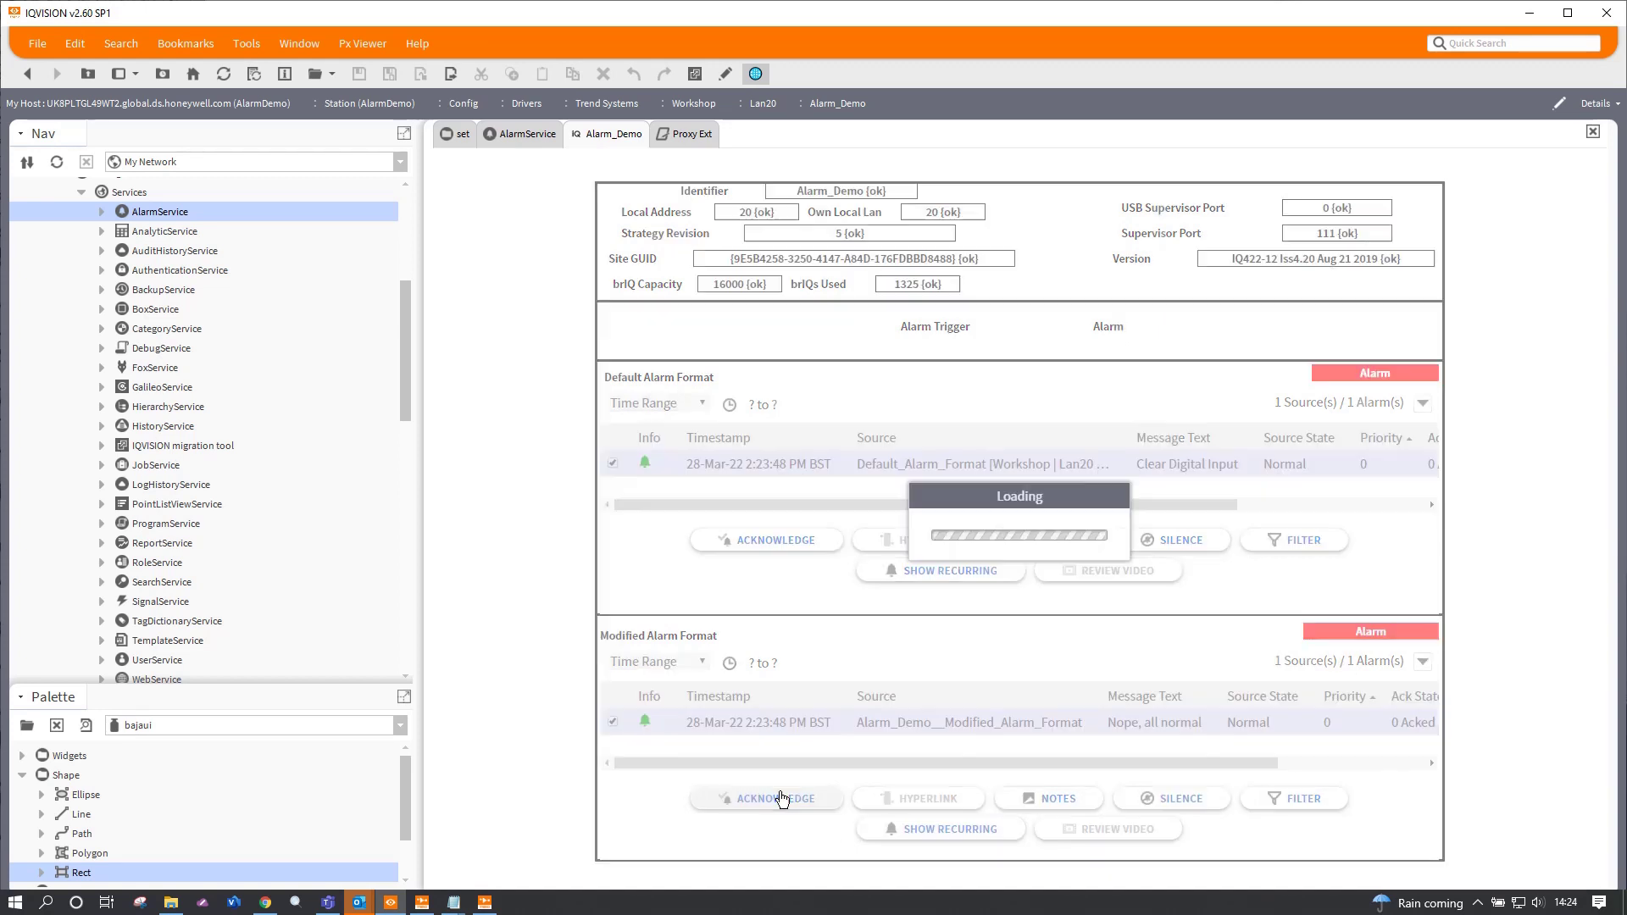
left_click(772, 537)
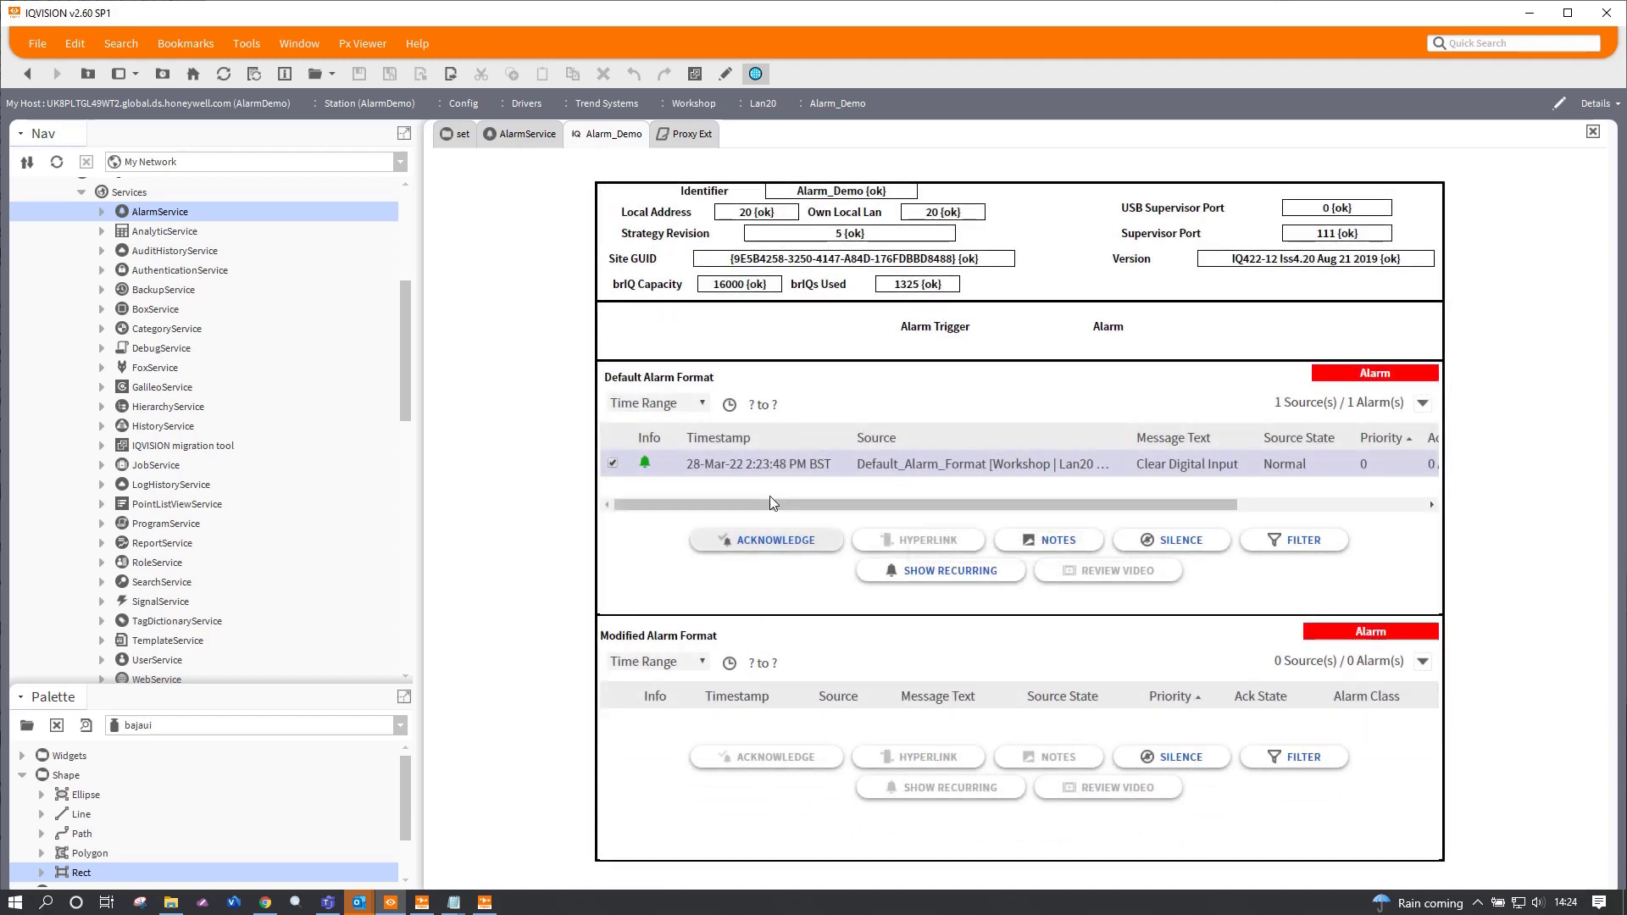
Step: Set the Alarm Trigger to Alarm again and view the Default_Alarm_Format alarm's details
left_click(1113, 330)
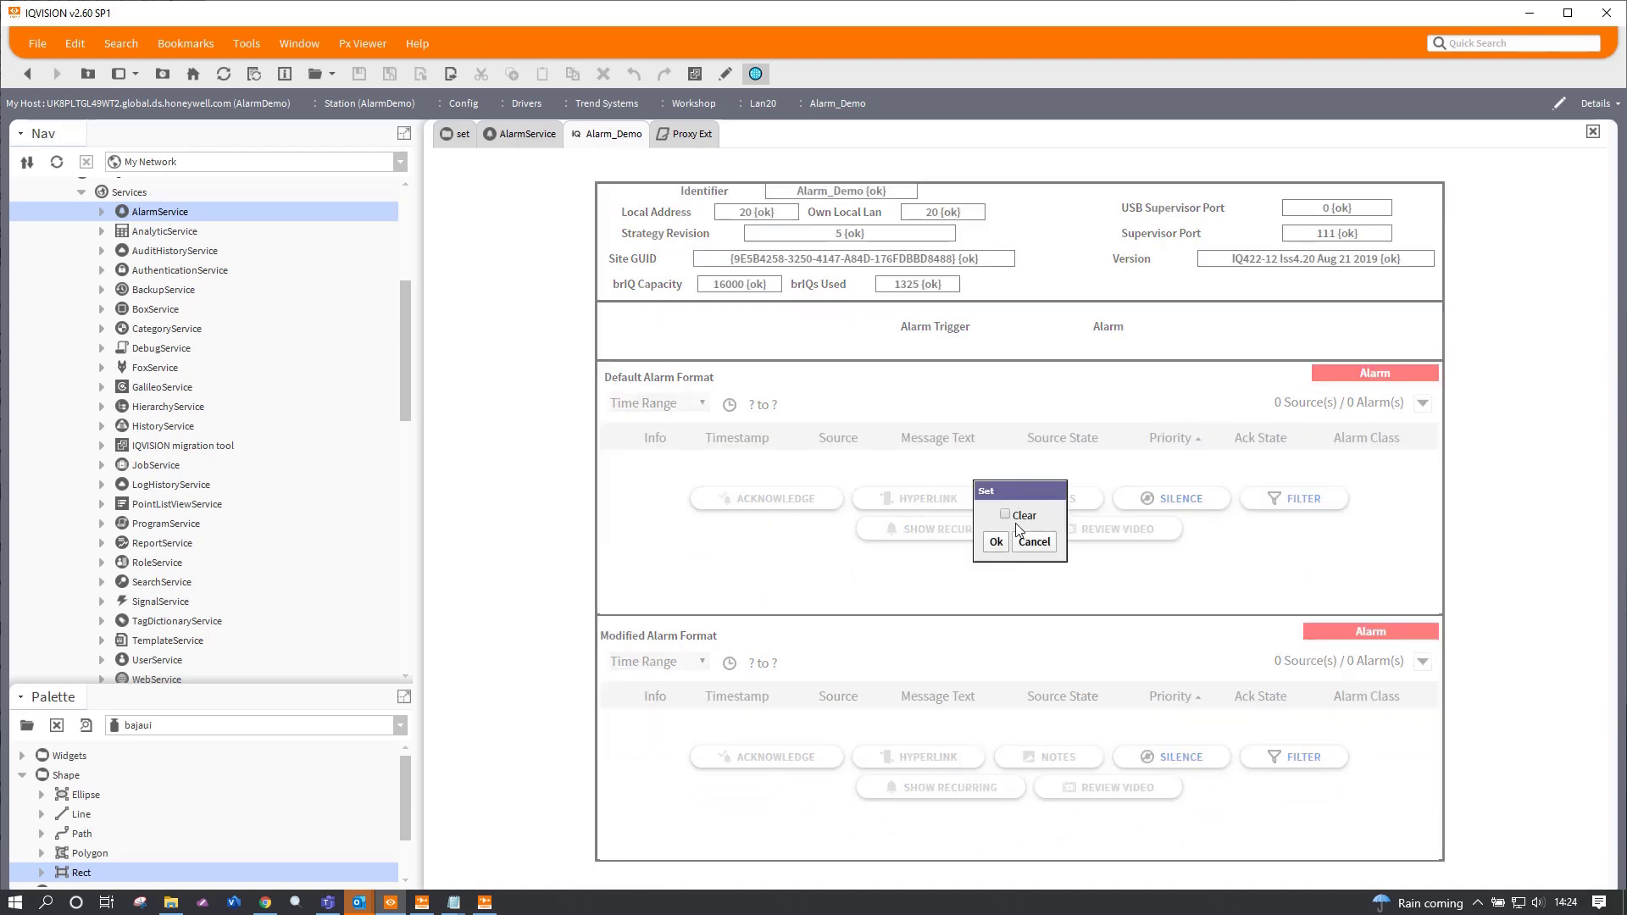
left_click(996, 542)
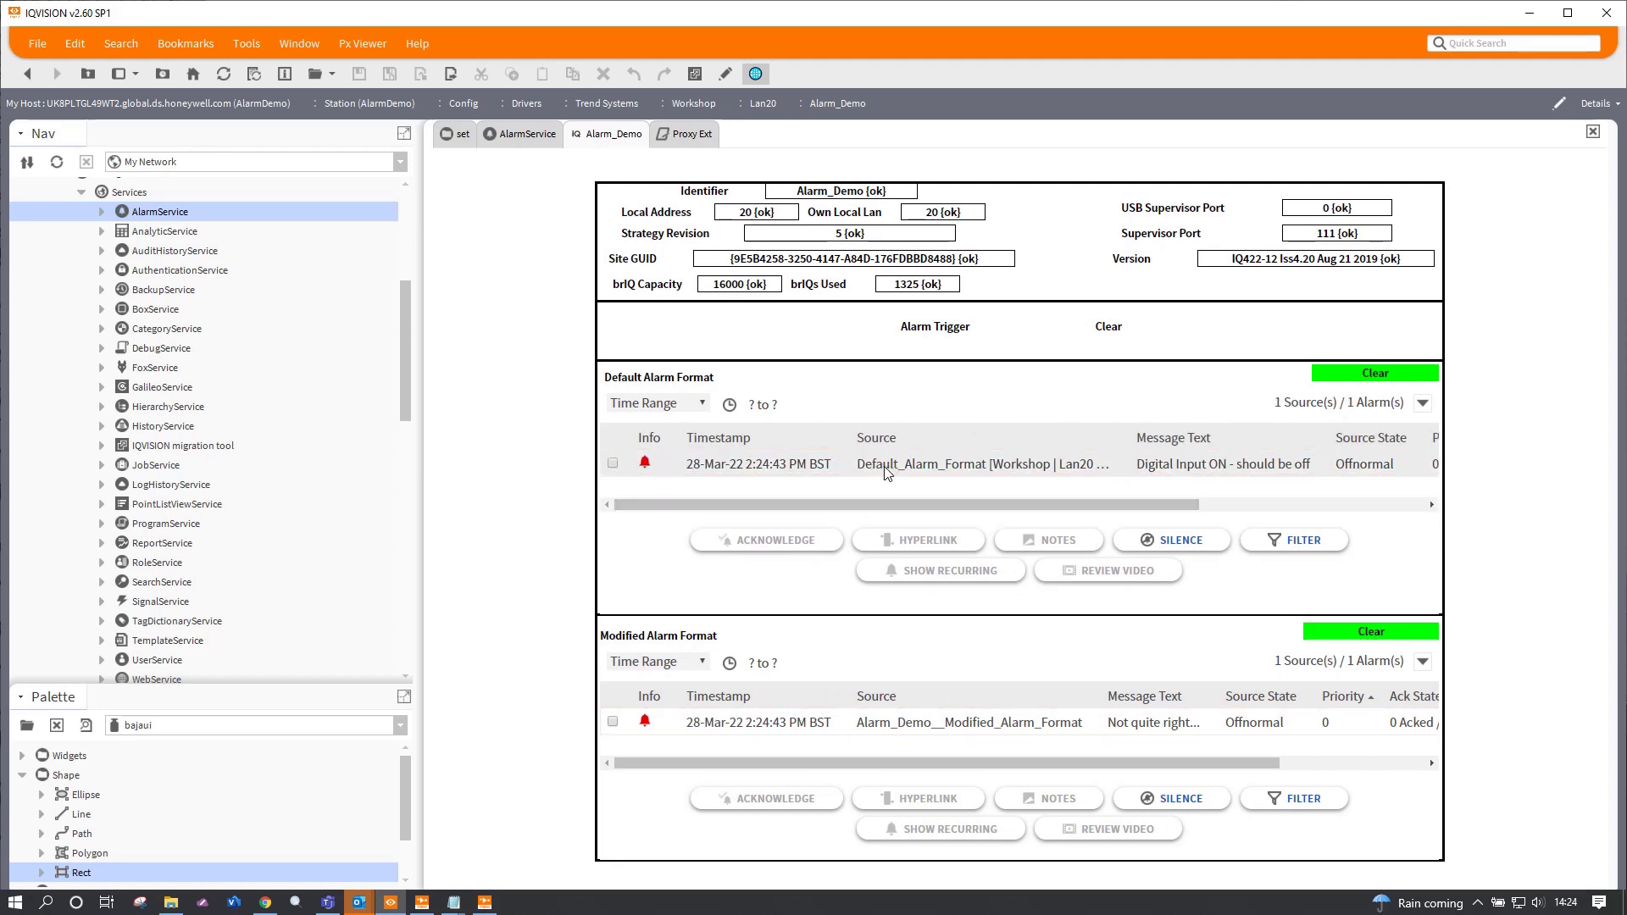
left_click(1050, 461)
double_click(932, 460)
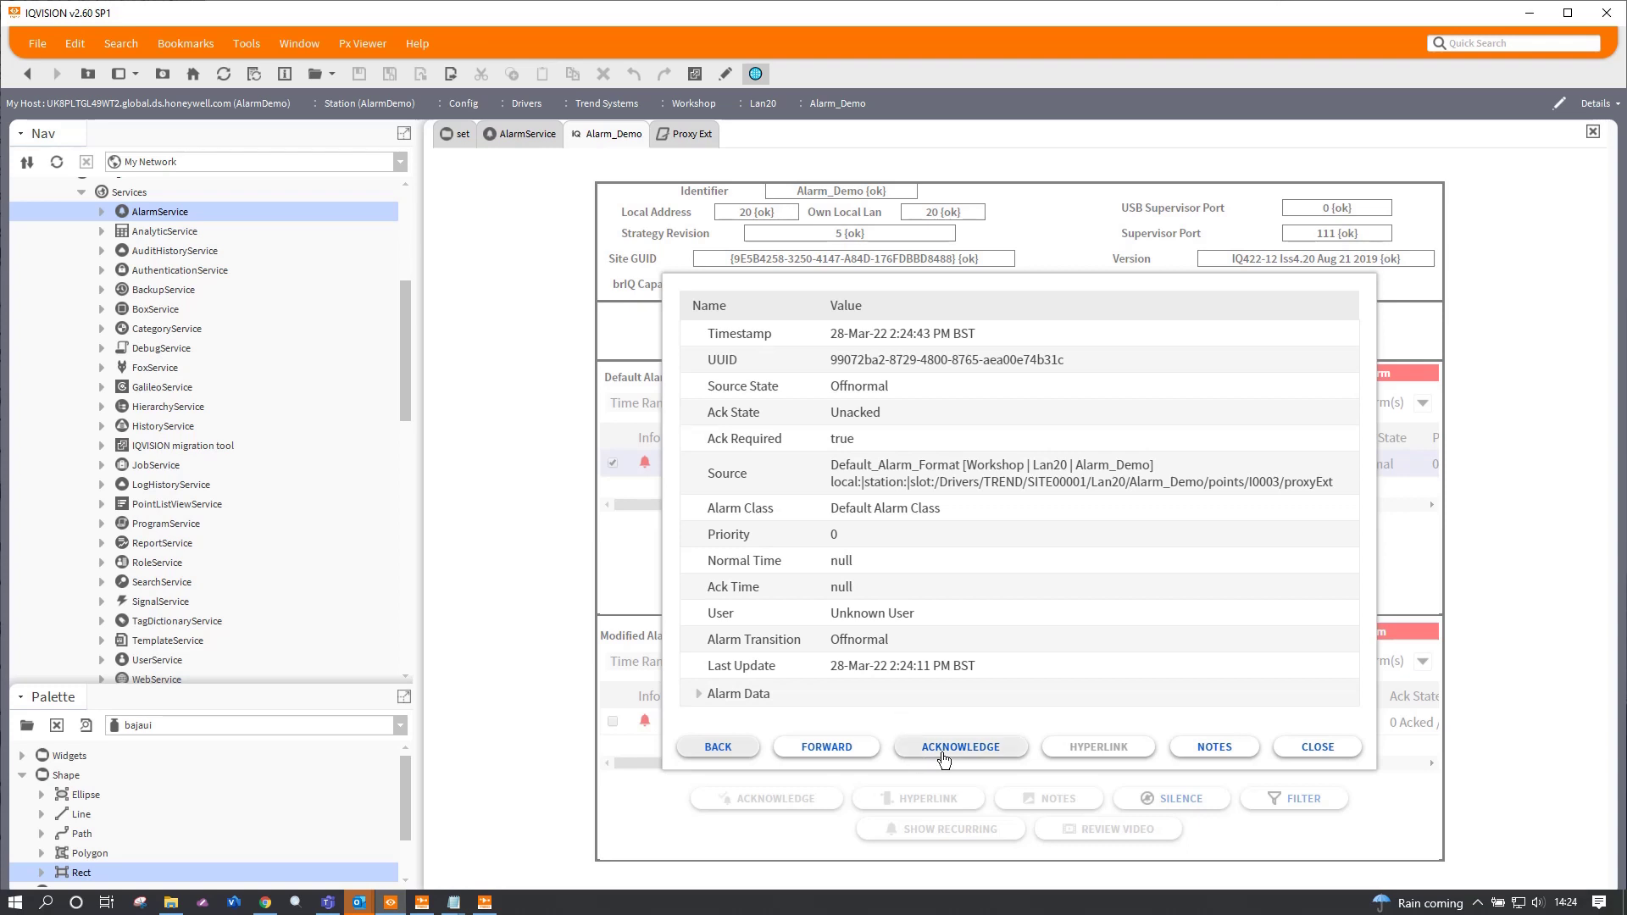
left_click(1344, 749)
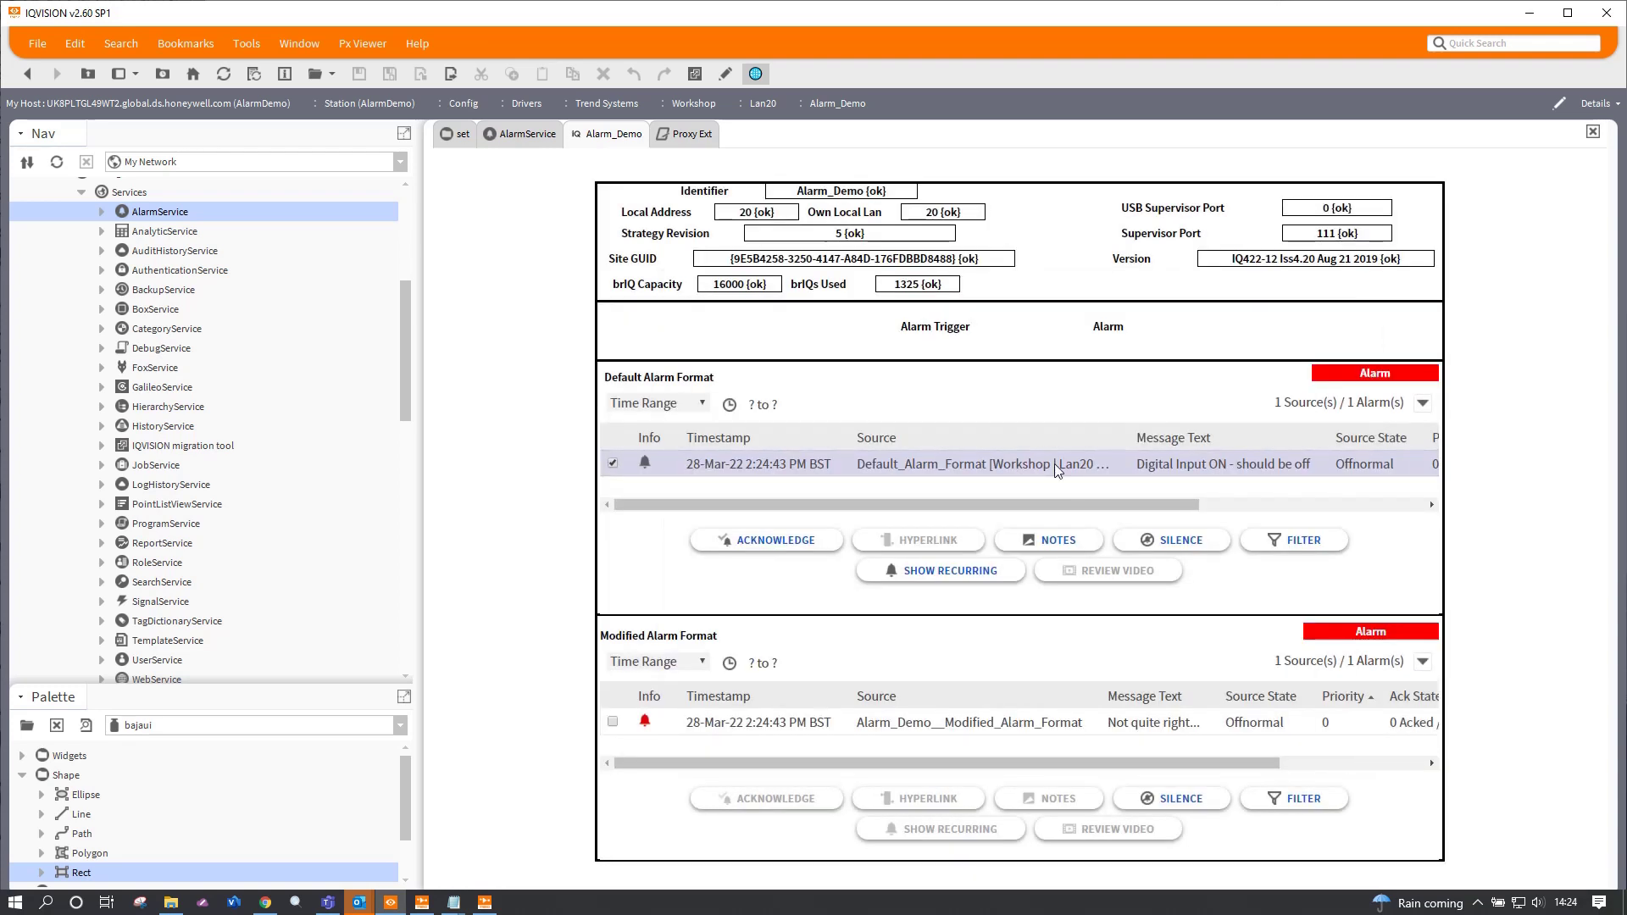
Step: Examine the Modified_Alarm_Format alarm's details, including its source, alarm class and the message text under Alarm Data
double_click(939, 726)
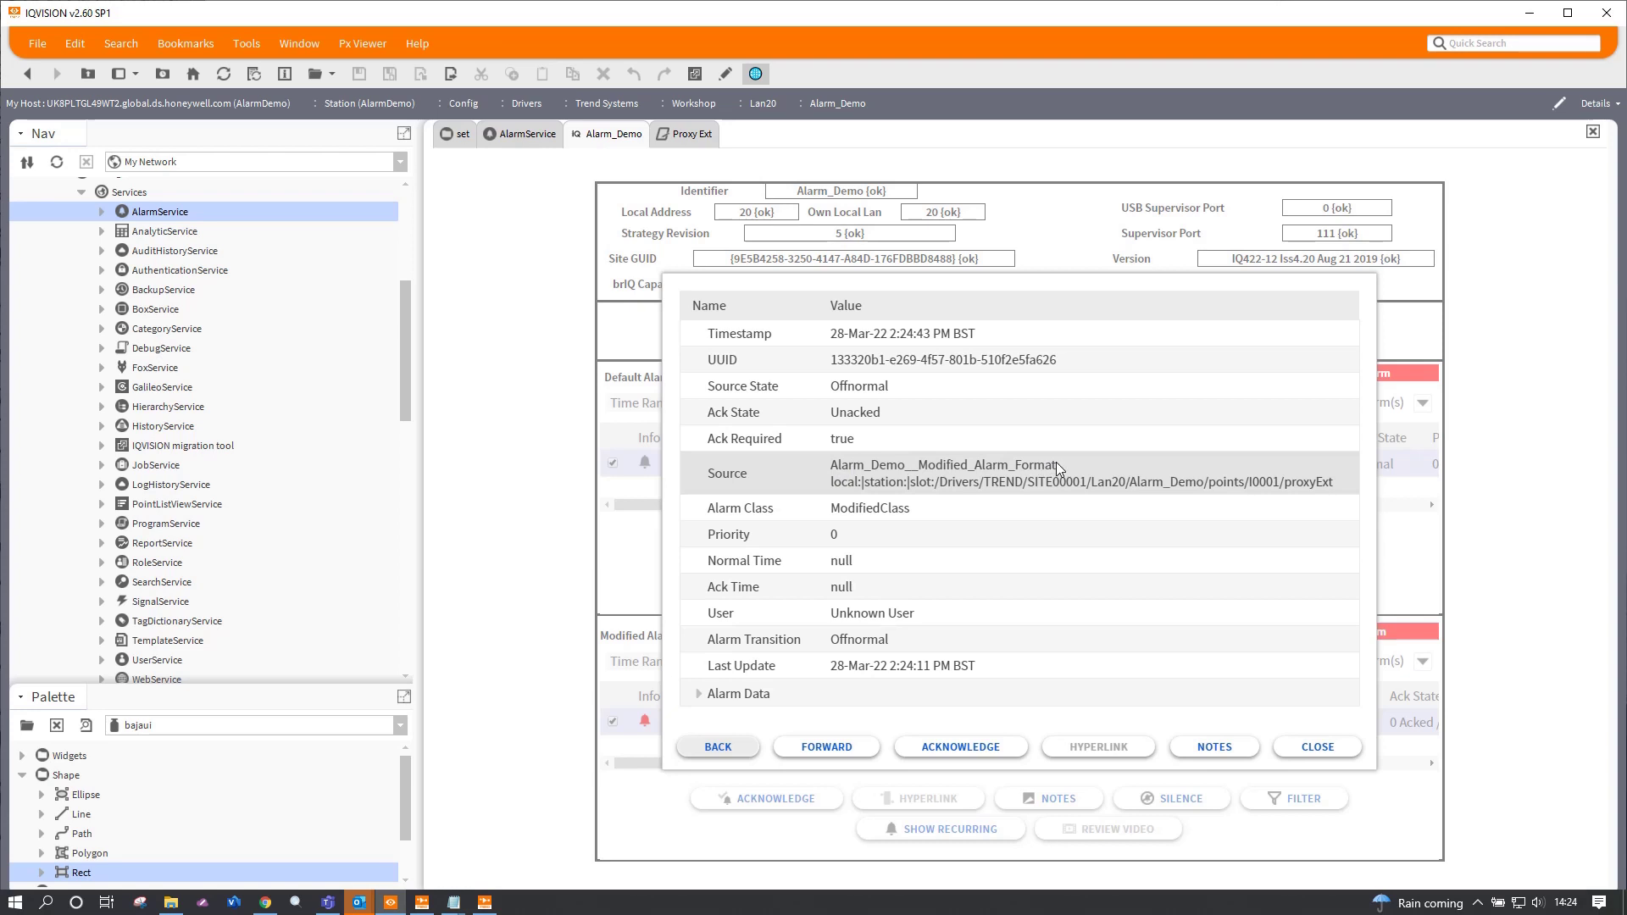
left_click(698, 693)
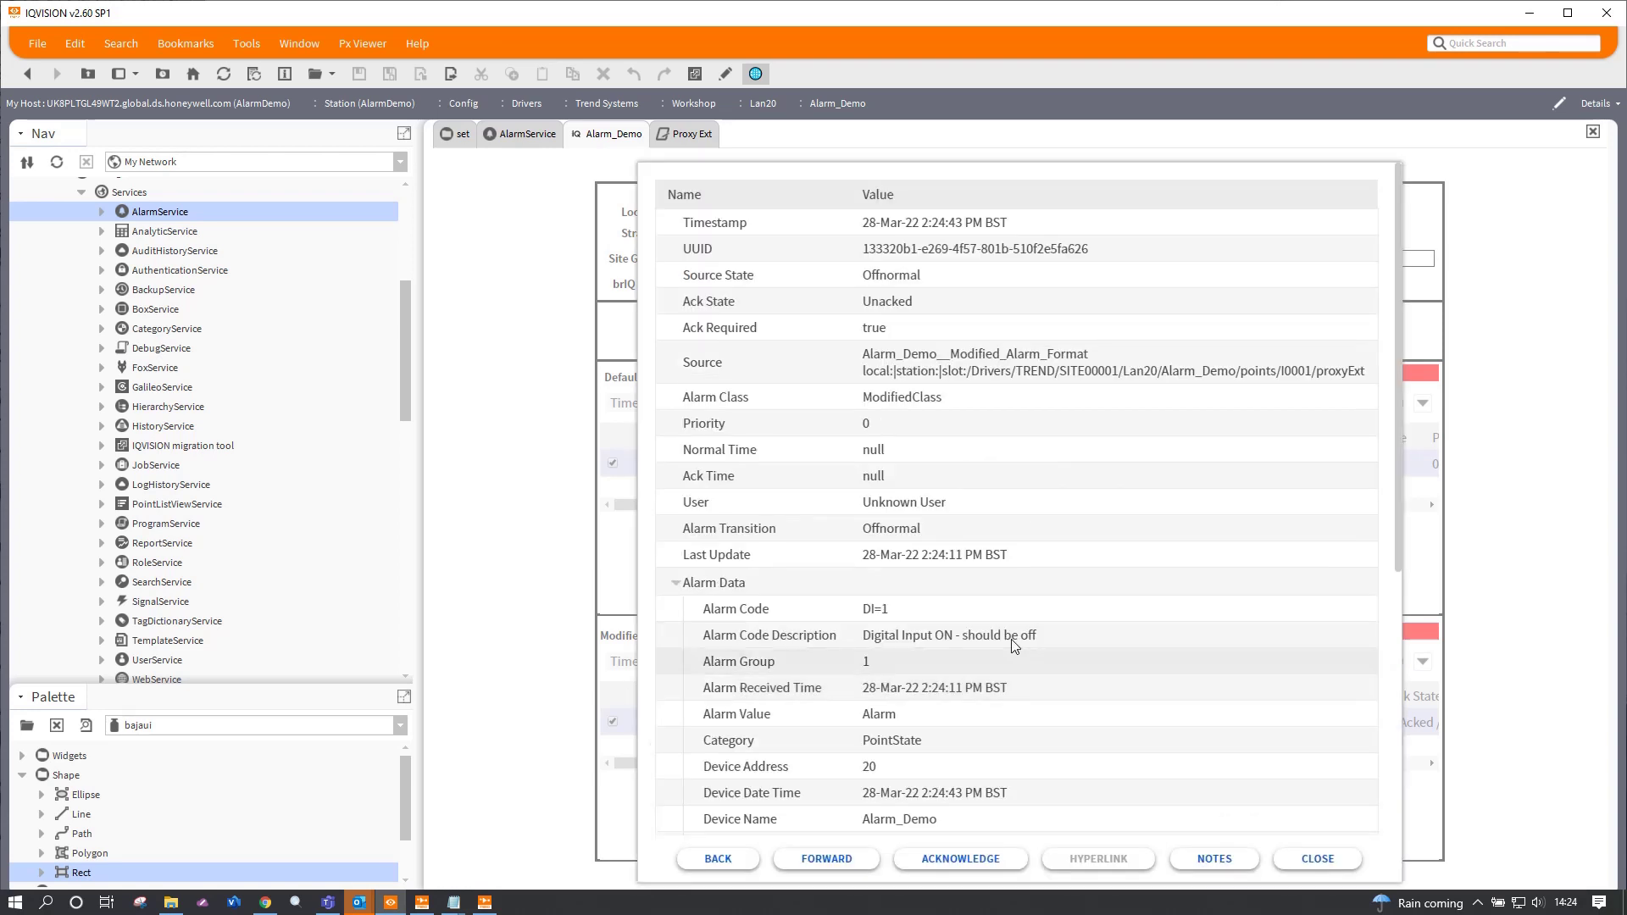
scroll(1014, 646, "down", 3)
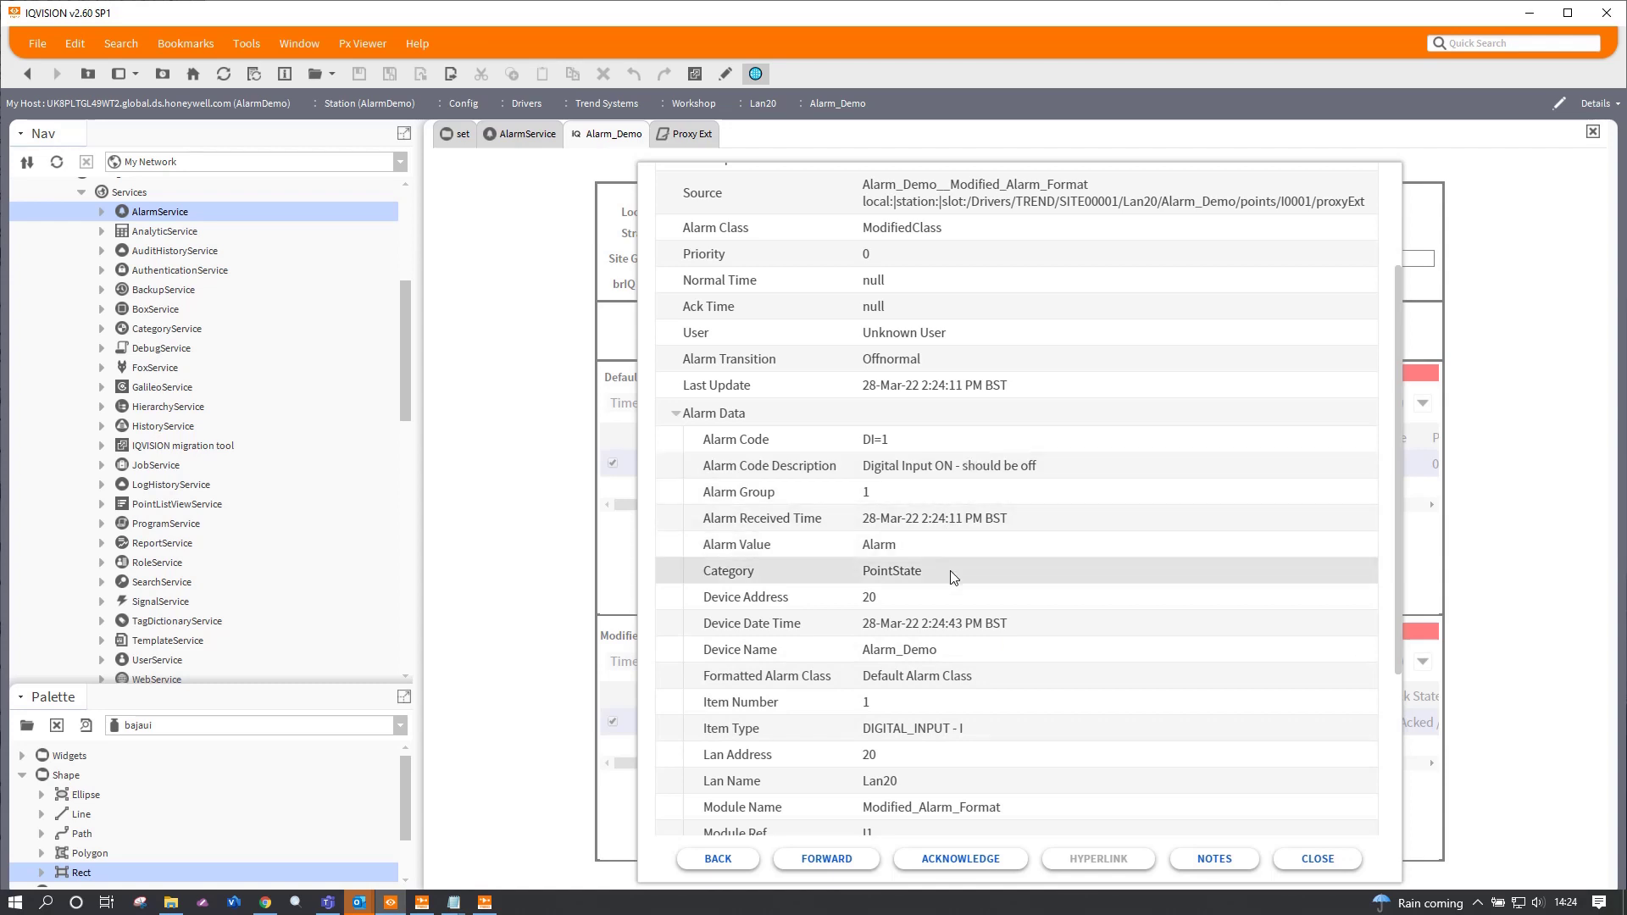
scroll(952, 576, "down", 5)
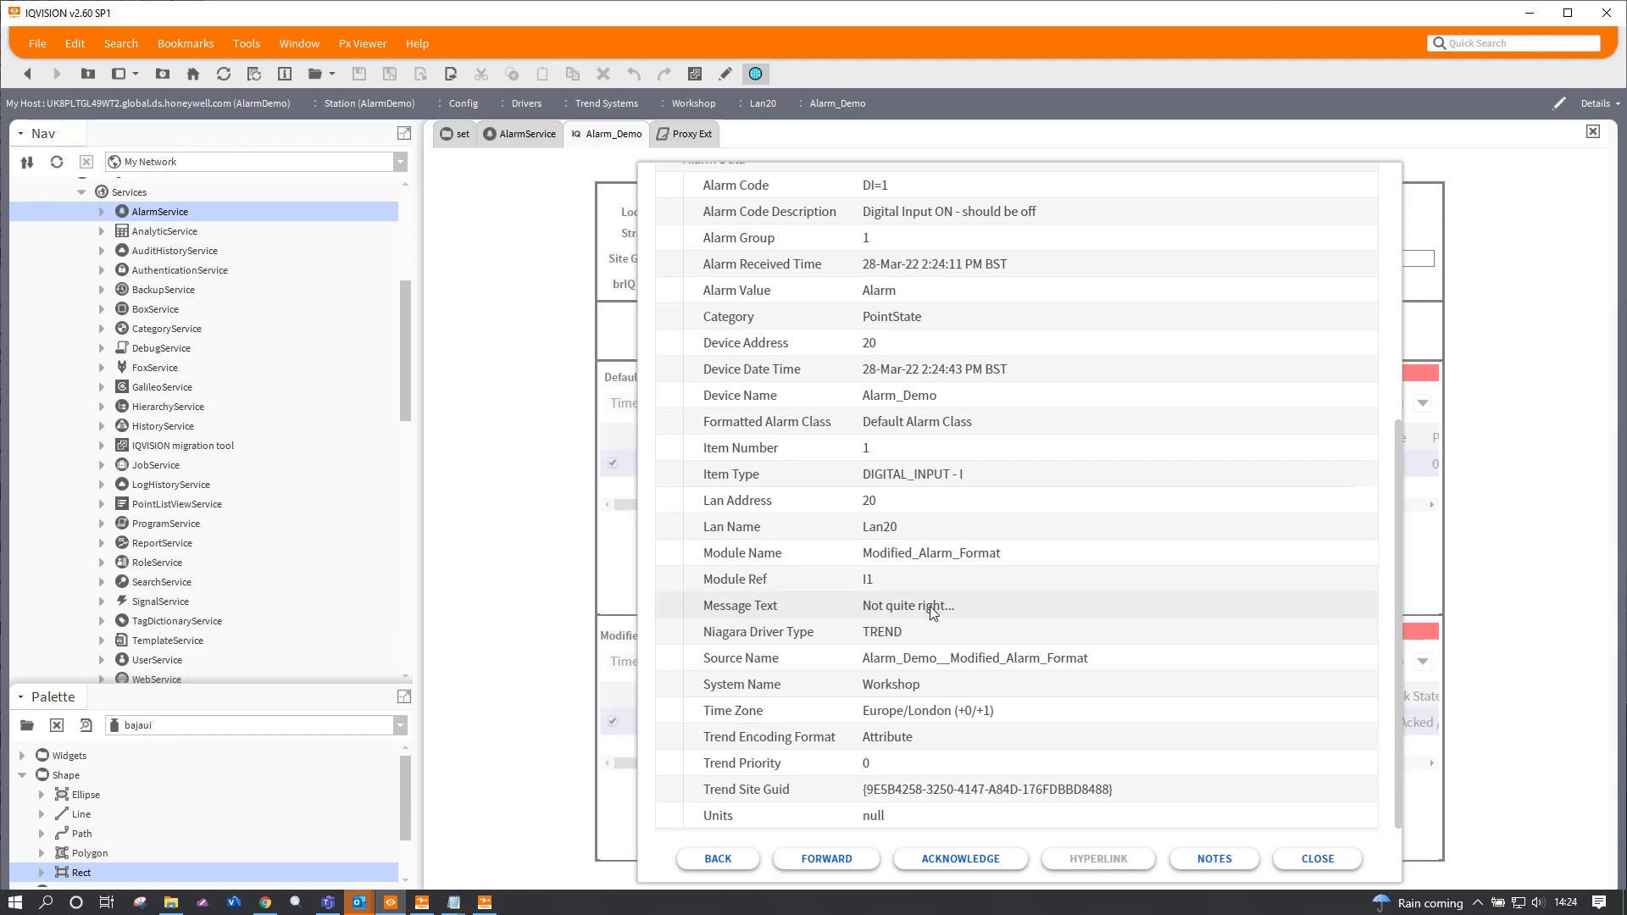
left_click(1317, 858)
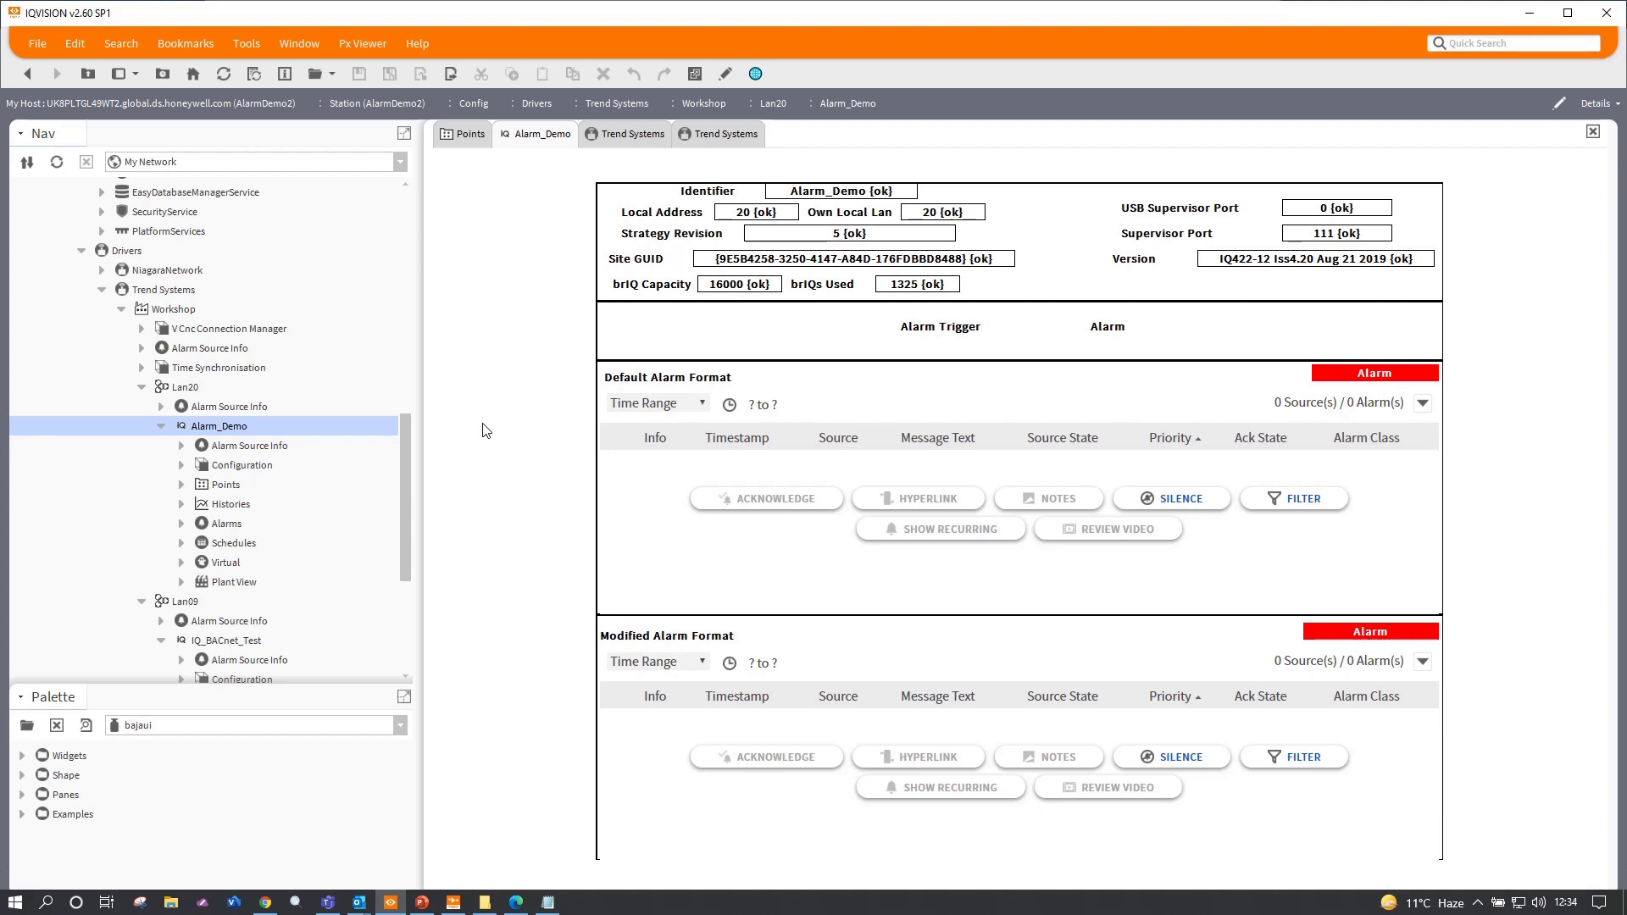
Step: Open the Trend Systems AX Property Sheet and expand the Trend Source Mapper under the Alarm Manager's Alarm Pre Processor
left_click_drag(403, 443, 403, 587)
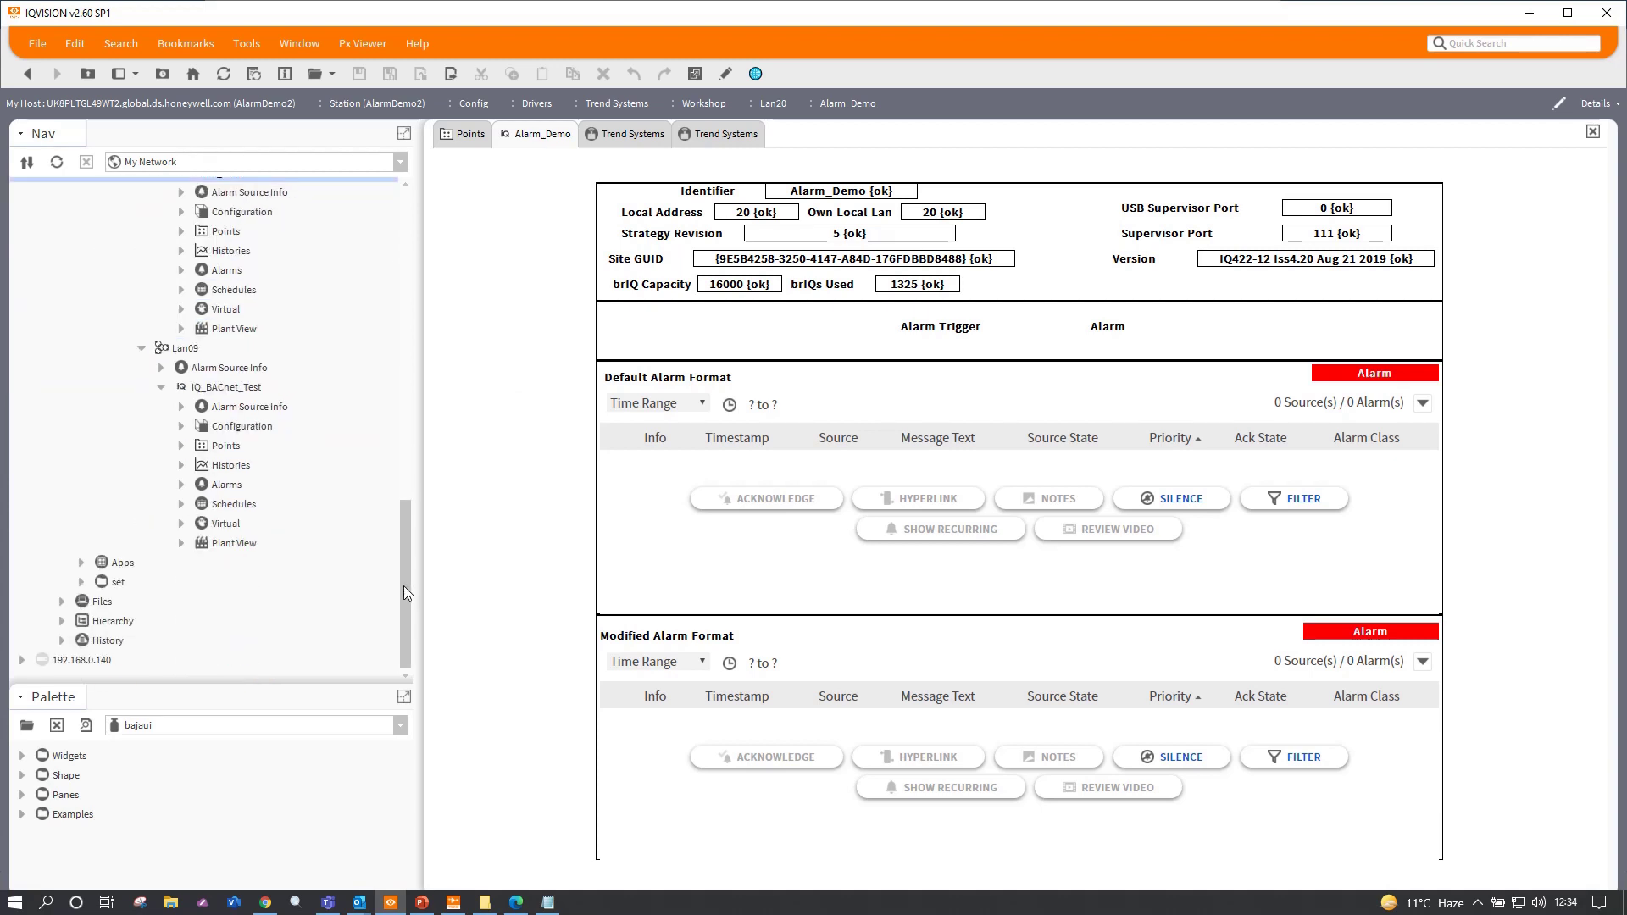
scroll(389, 568, "up", 5)
right_click(151, 330)
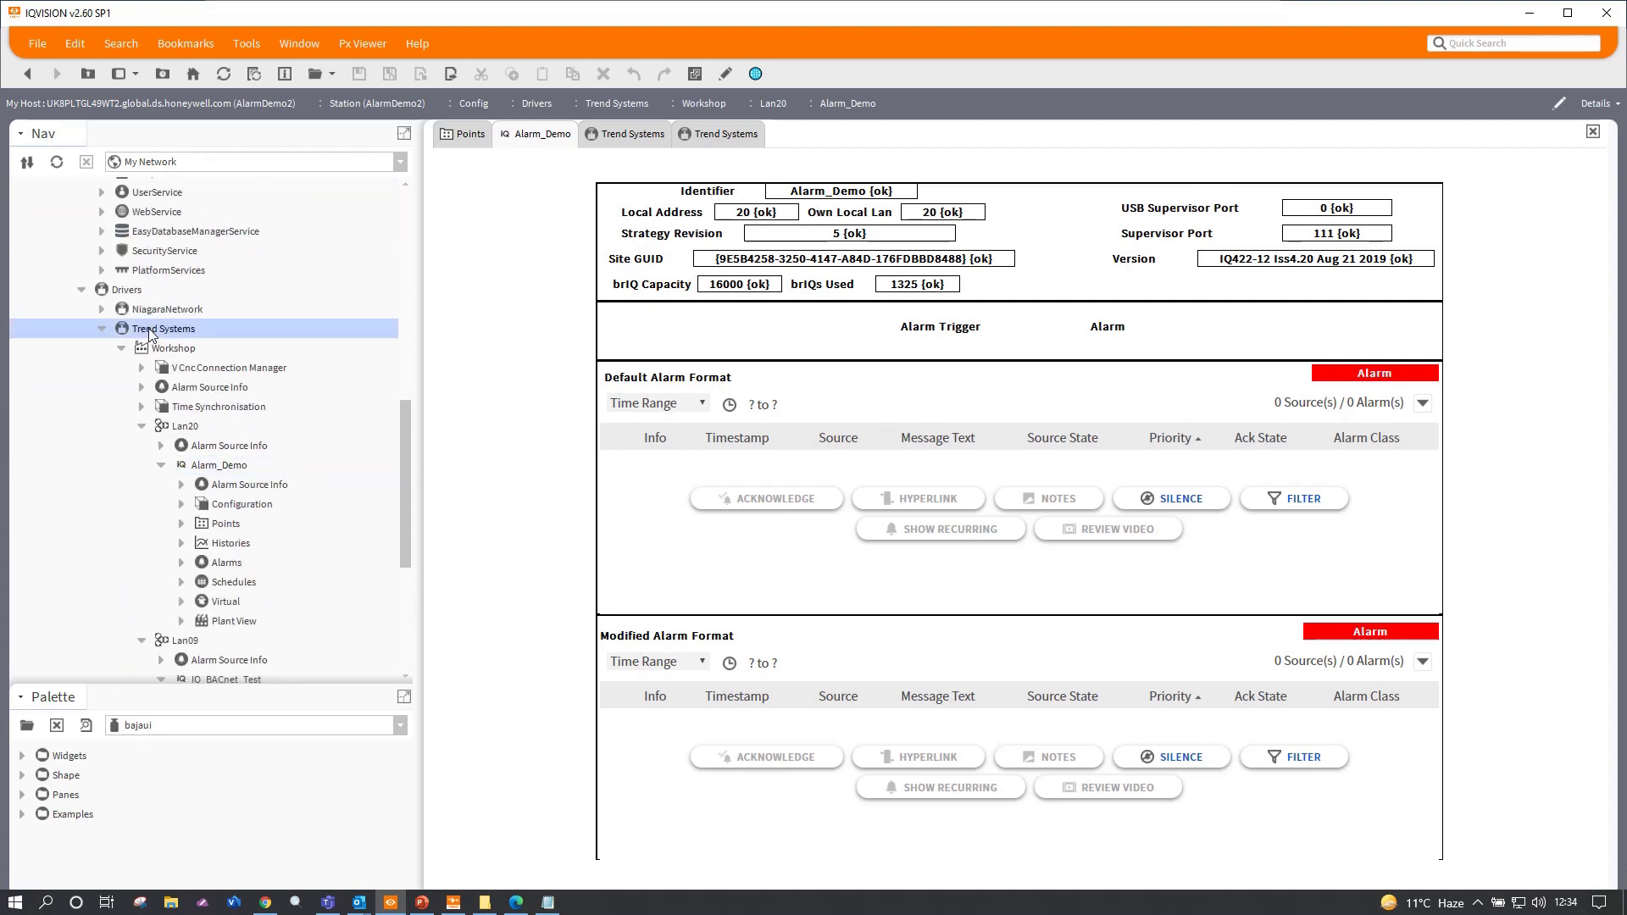
mouse_move(151, 333)
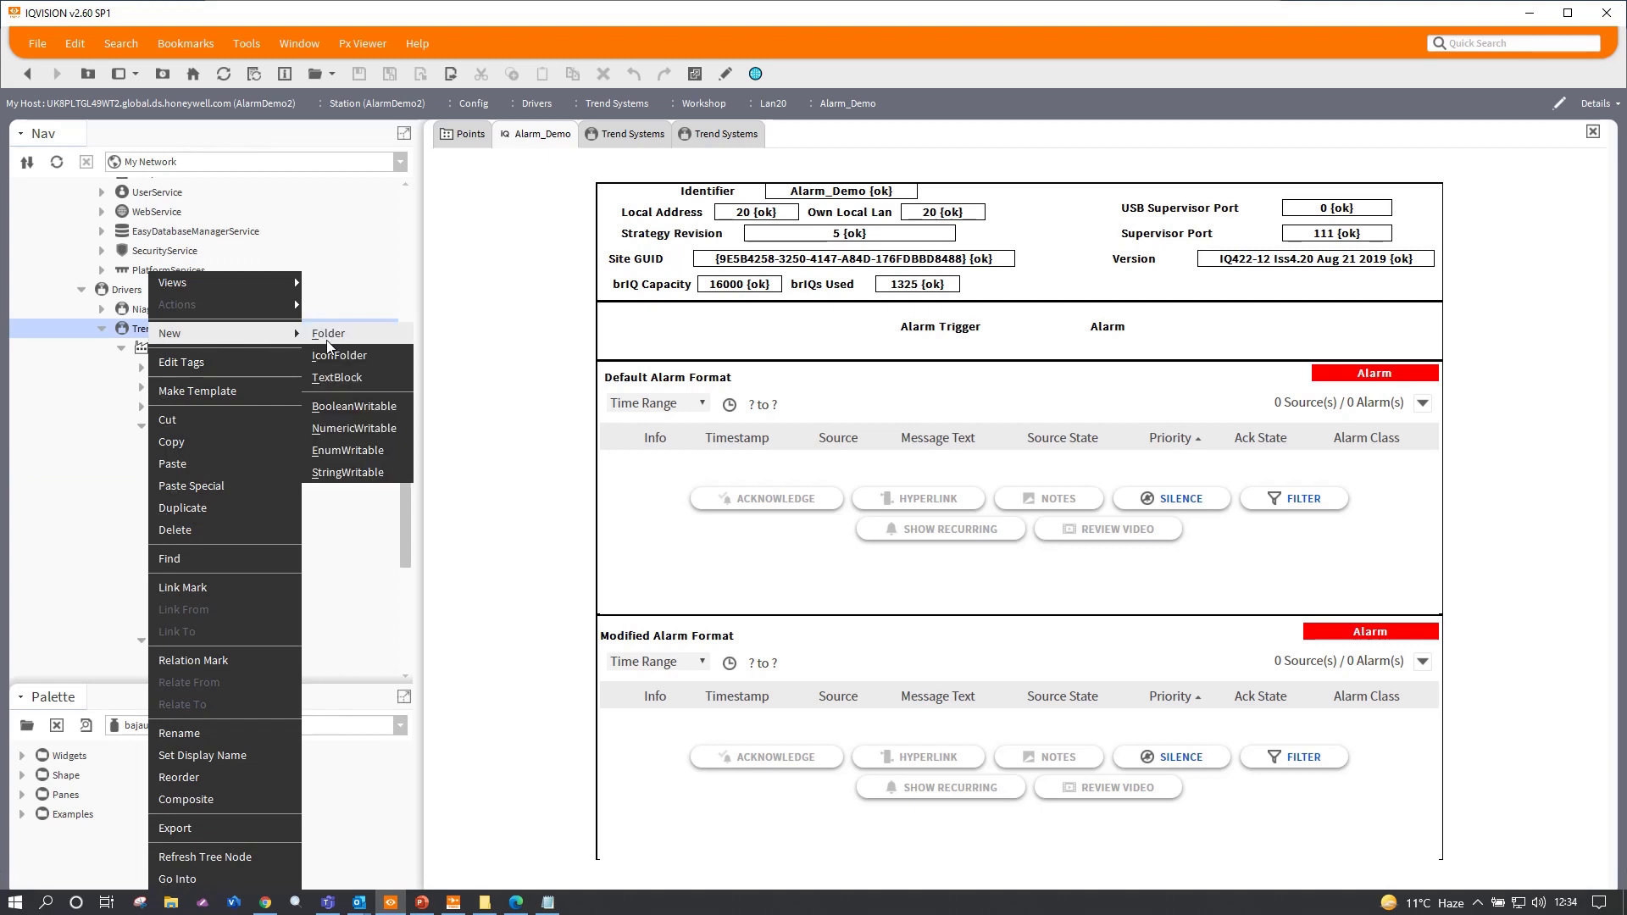
left_click(355, 329)
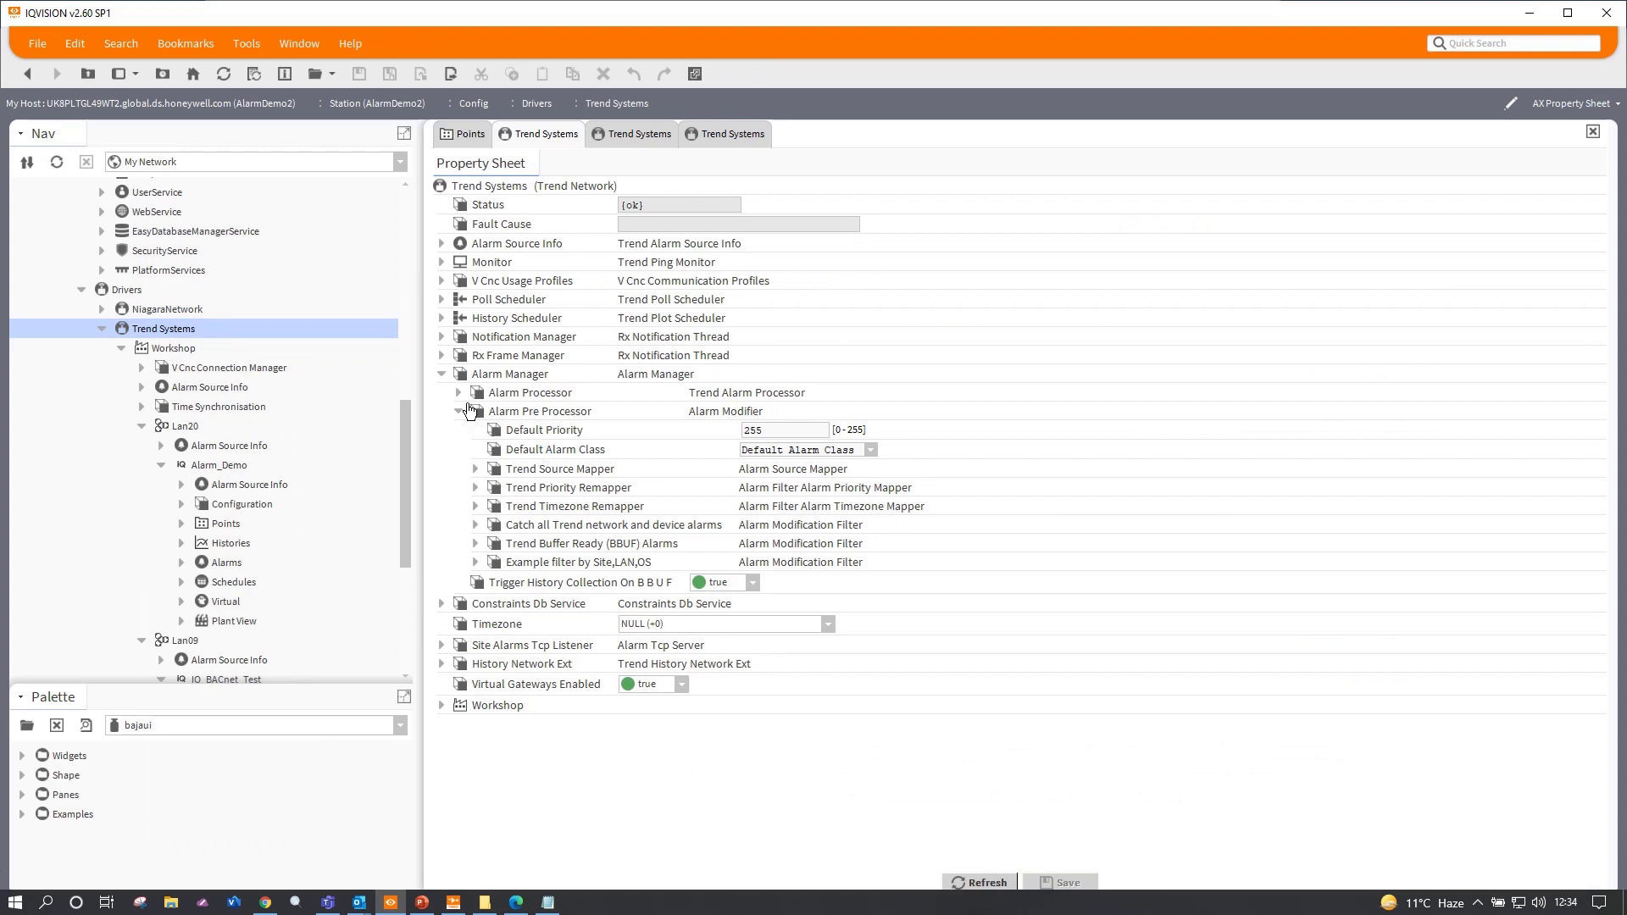
left_click(441, 374)
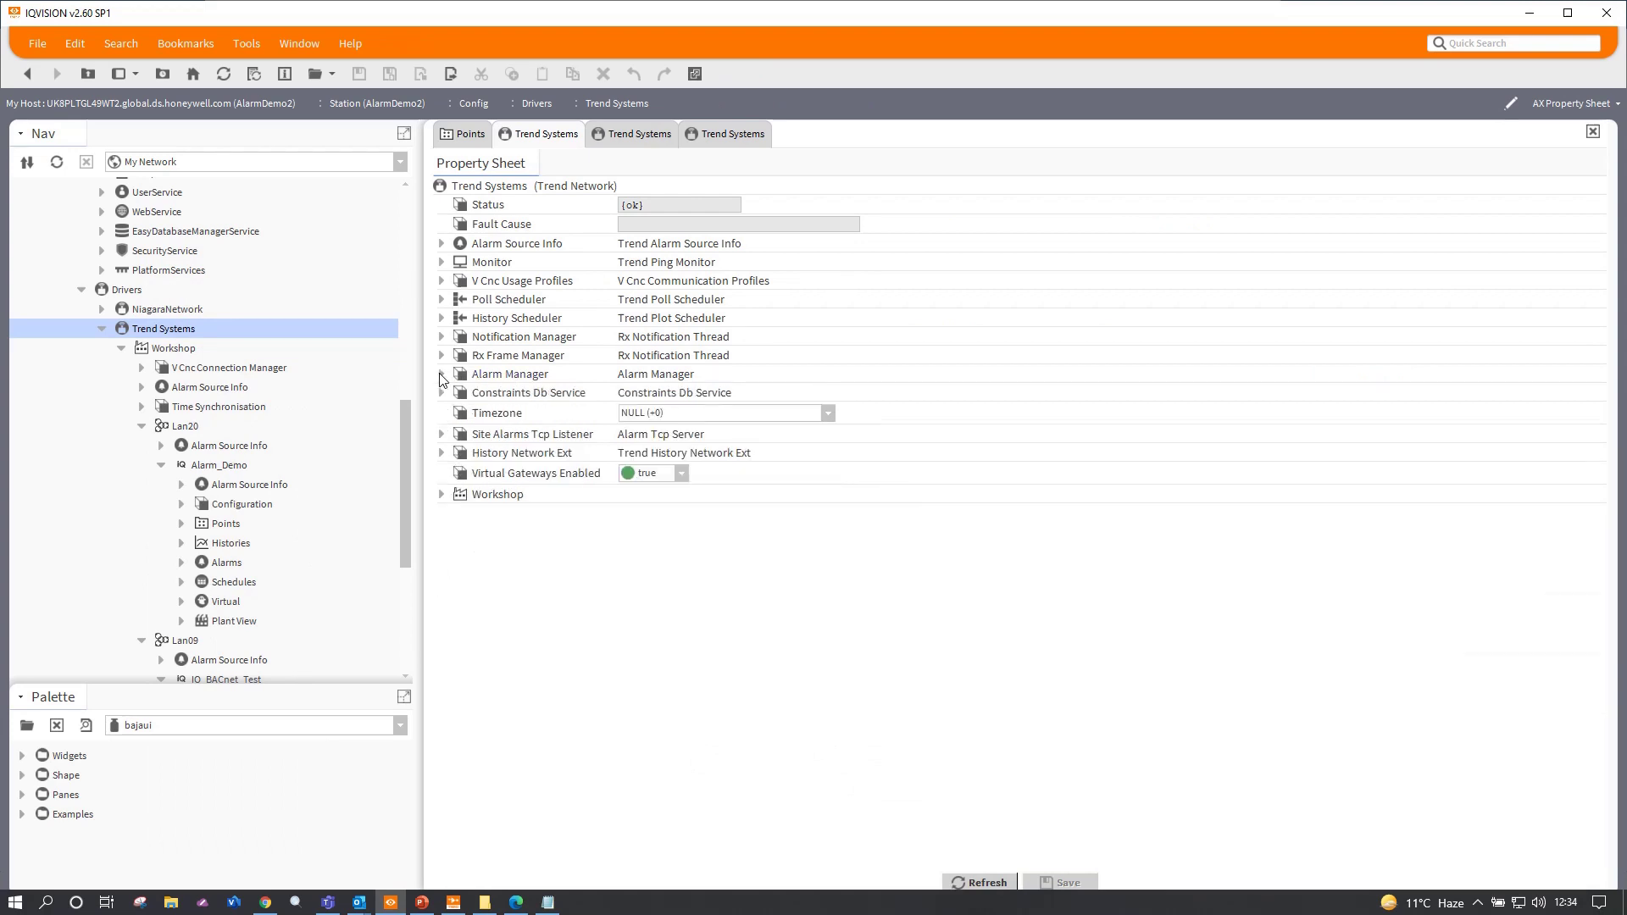
left_click(442, 374)
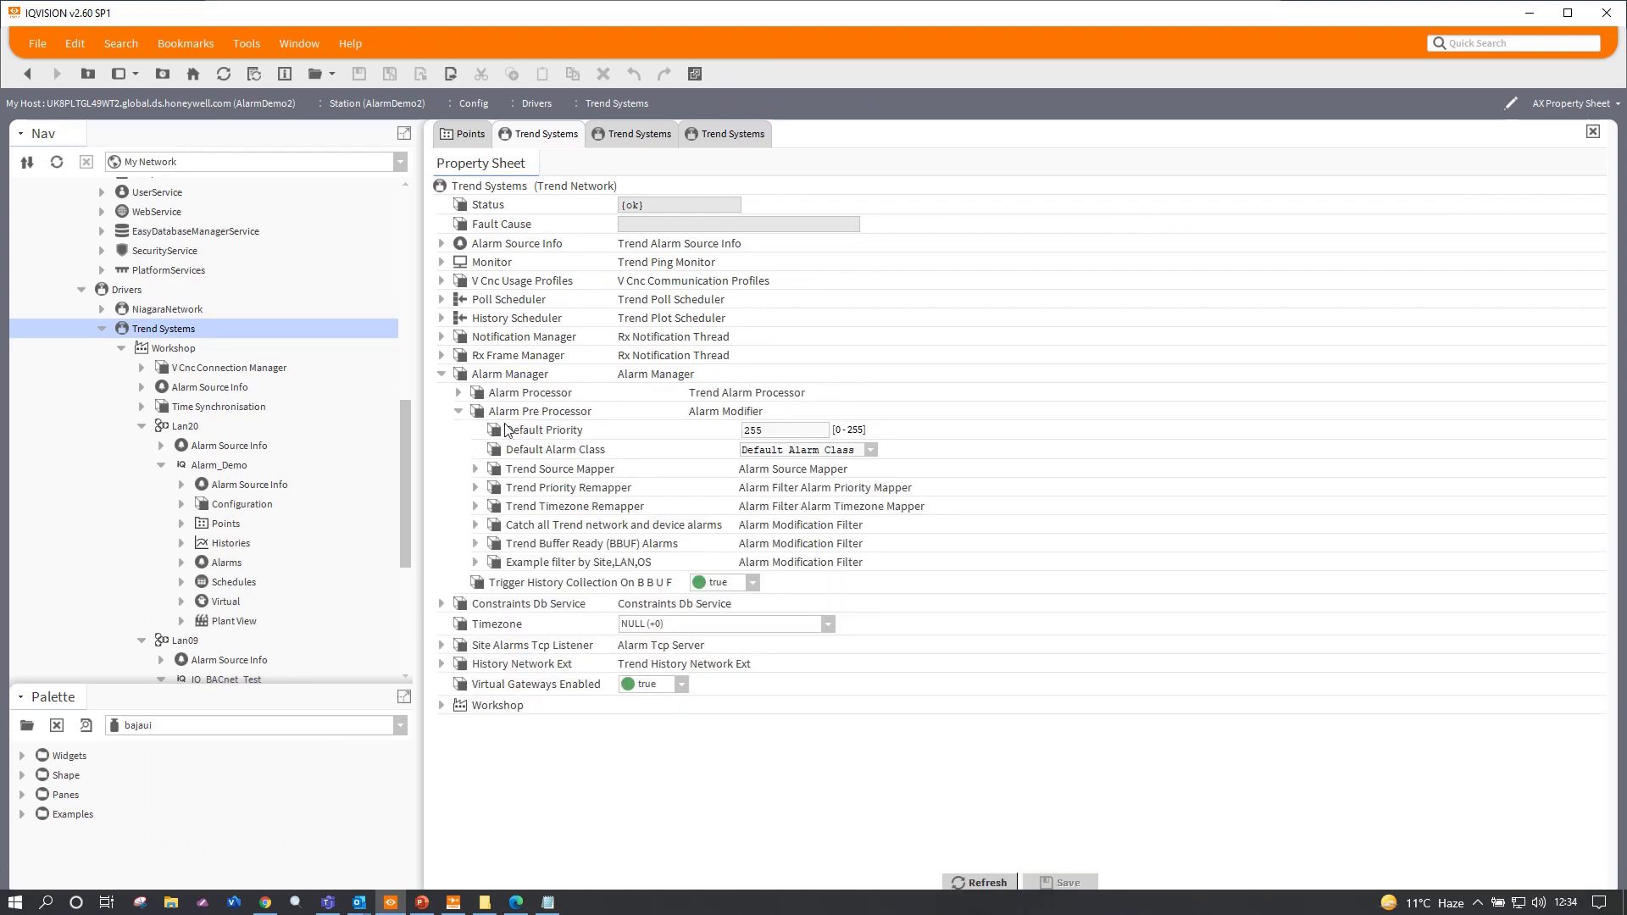
left_click(475, 470)
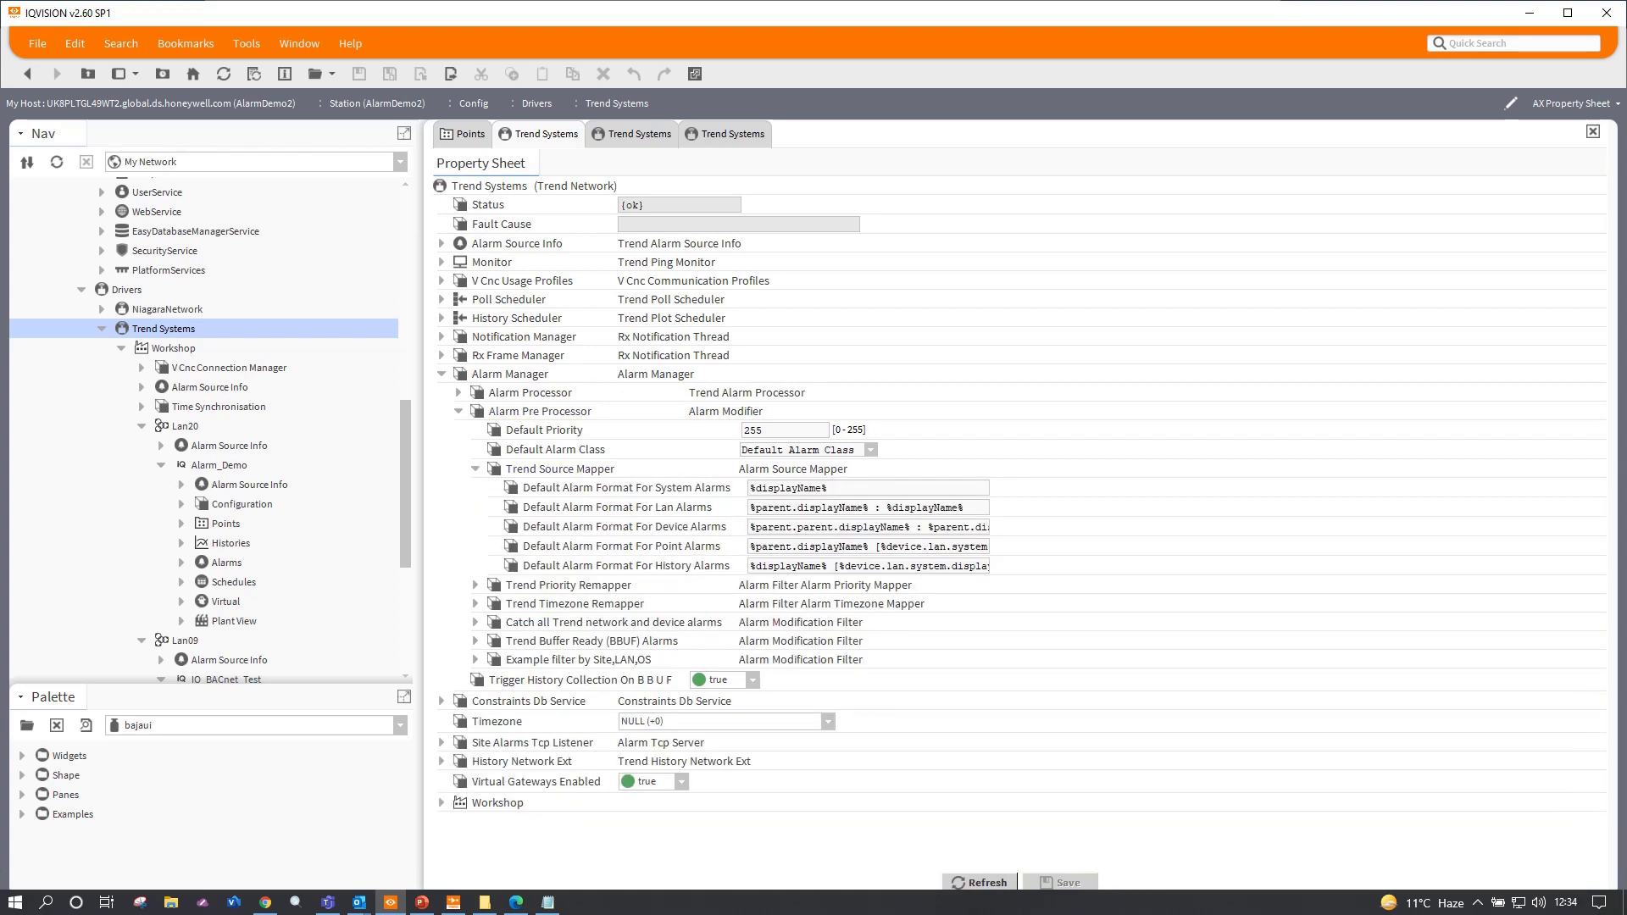
Step: Read through the full Default Alarm Format For Point Alarms in the Trend Source Mapper
key("alt+Tab")
key("Right")
key("Right")
key("Right")
key("Right")
key("Right")
key("Right")
key("Right")
key("Right")
key("Right")
key("Right")
key("Right")
key("Right")
key("Right")
key("Right")
key("Right")
key("Right")
key("Right")
key("Right")
key("Right")
key("Right")
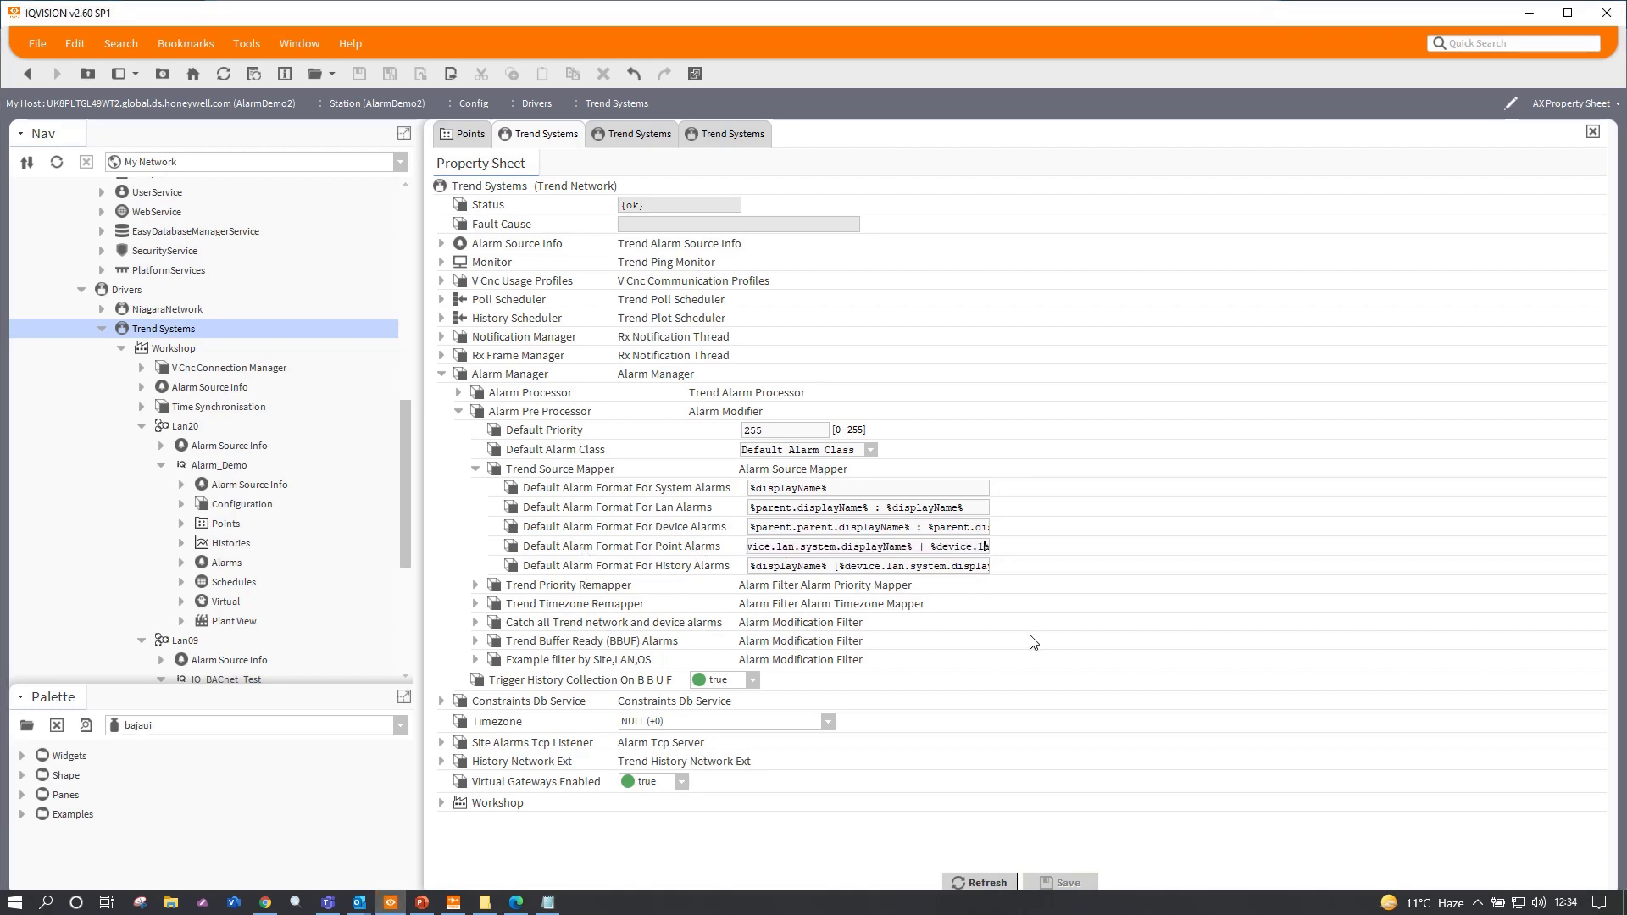
key("Right")
key("Right")
key("Right")
key("Right")
key("Right")
key("Right")
Step: Replace the default point alarm format with one starting %parent.parent.parent.parent.displayName and ending displayName%__%parent.parent.displayName%, check it, and save
key("ctrl+a")
type("%displayName%__%parent.parent.displayName%")
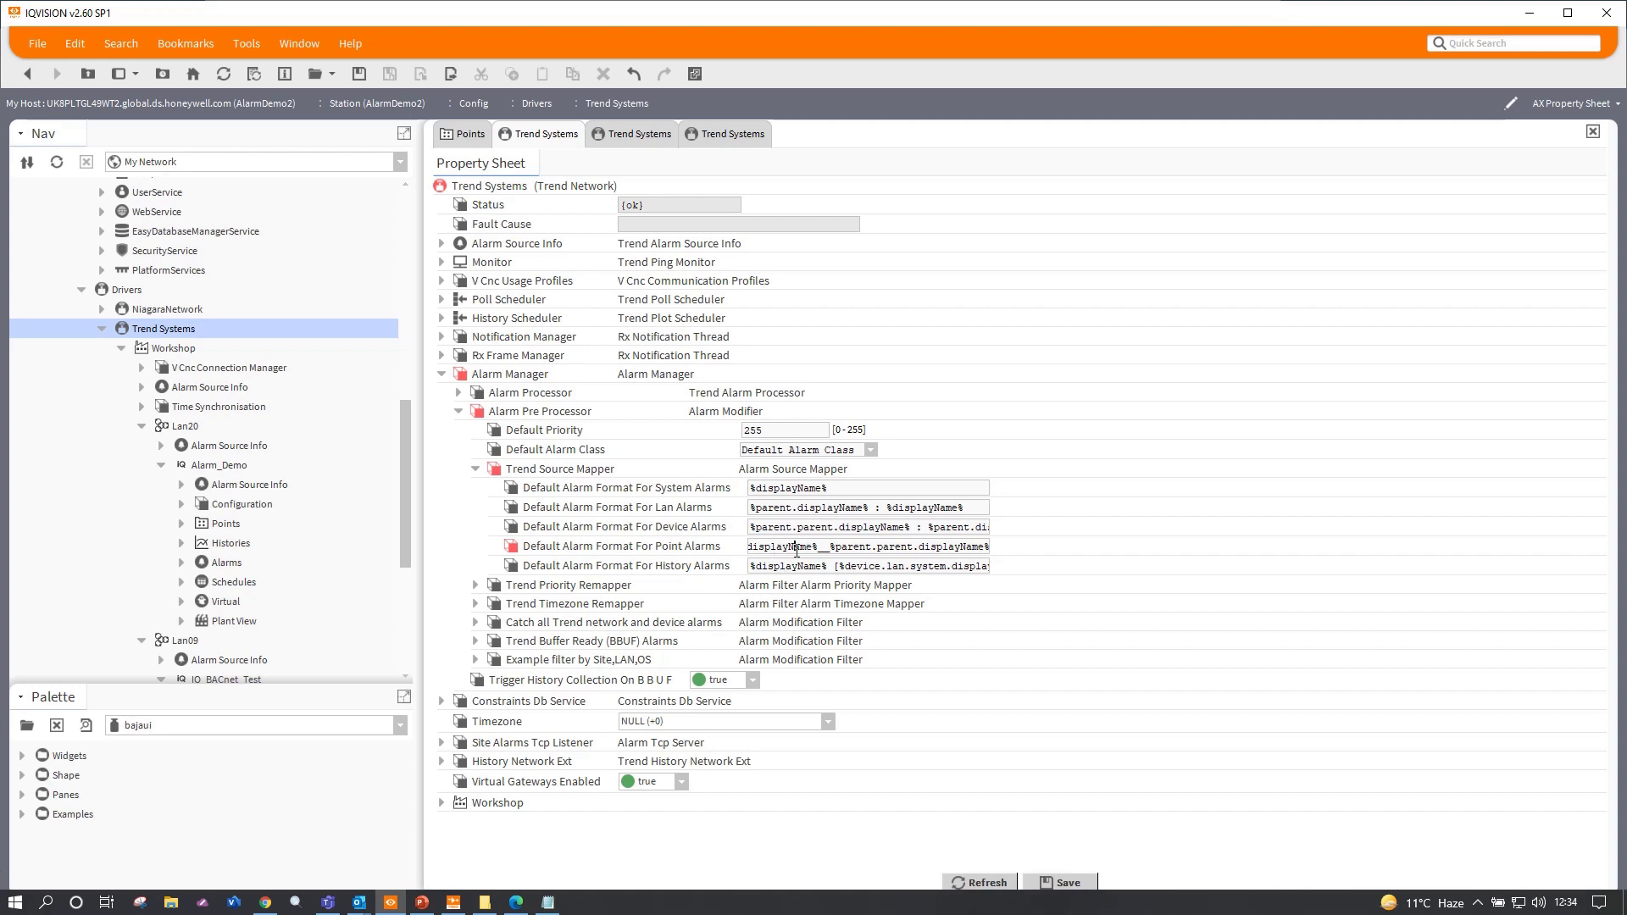
key("Left")
key("Left")
key("Left")
key("Left")
key("Left")
key("Left")
key("Left")
key("Left")
key("Left")
key("Left")
key("Left")
key("Left")
key("Left")
key("Left")
key("Left")
key("Left")
key("Left")
key("Left")
key("Left")
key("Left")
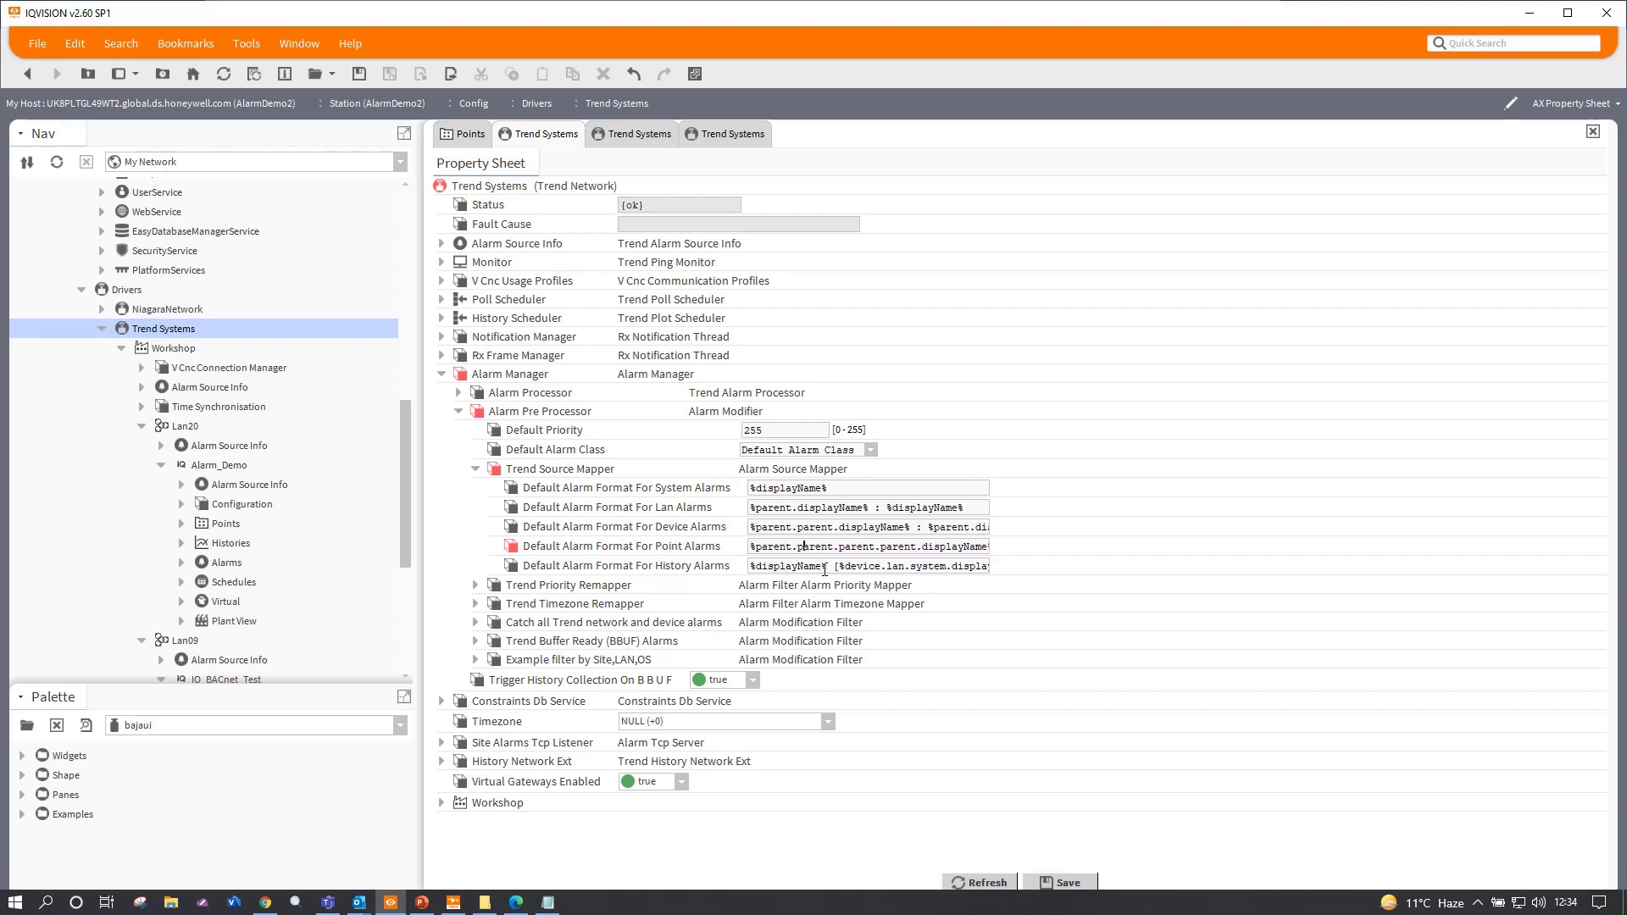
key("Right")
key("Right")
key("Right")
key("Right")
key("Right")
key("Right")
key("Right")
key("Right")
key("Right")
key("Right")
key("Right")
key("Right")
key("Right")
key("Right")
key("Right")
key("Right")
key("Right")
key("Right")
key("Right")
key("Right")
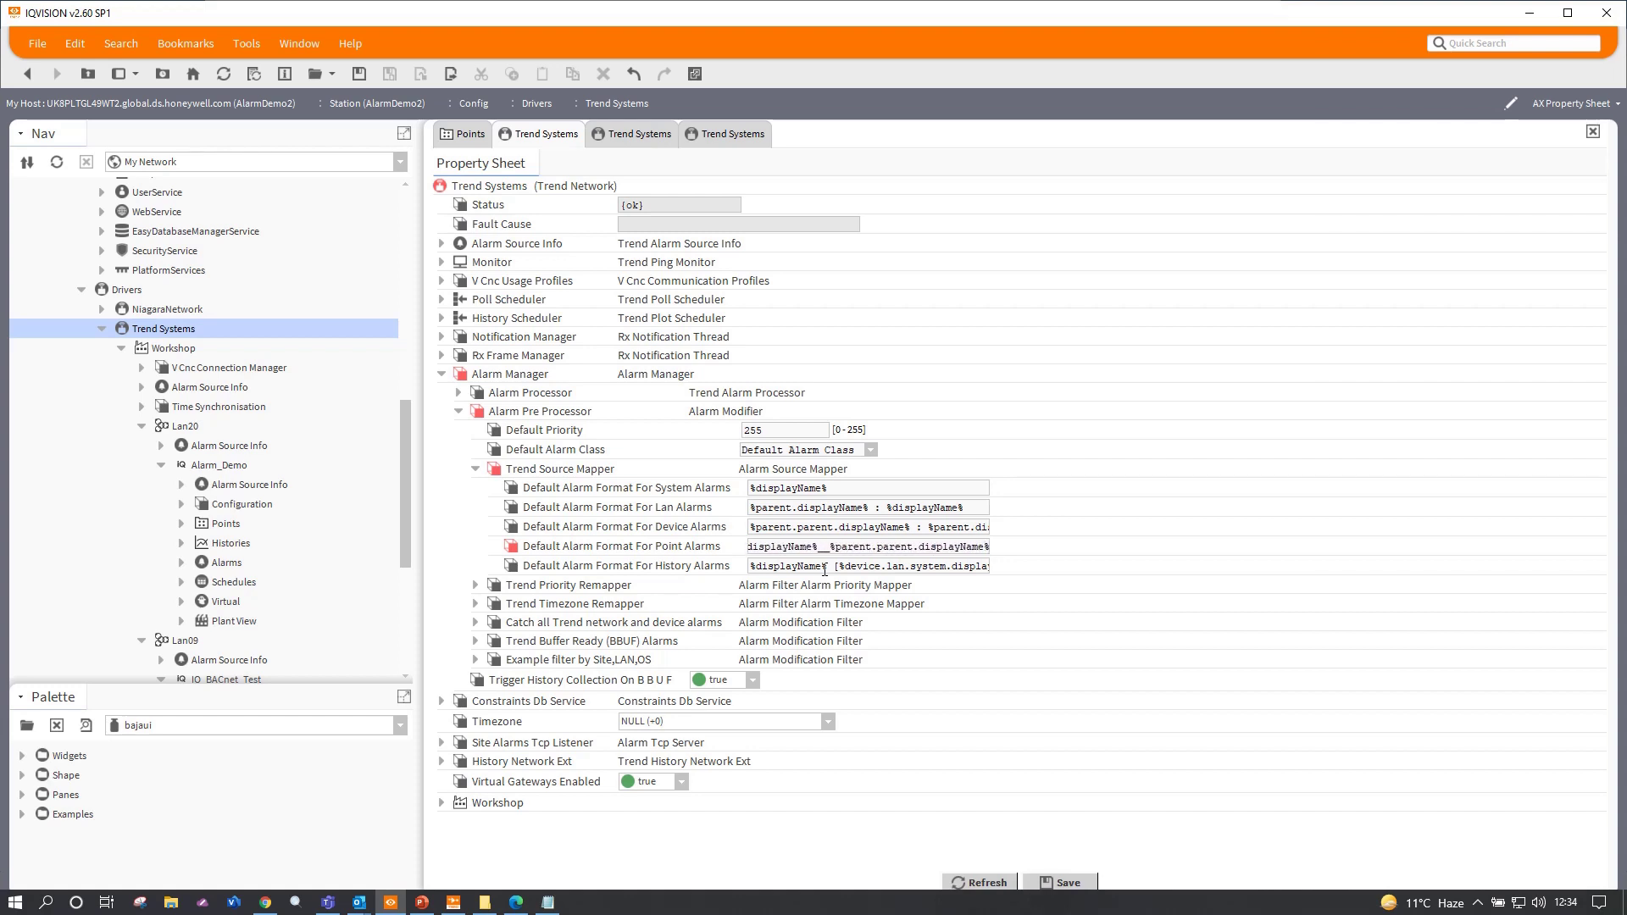
left_click(1059, 883)
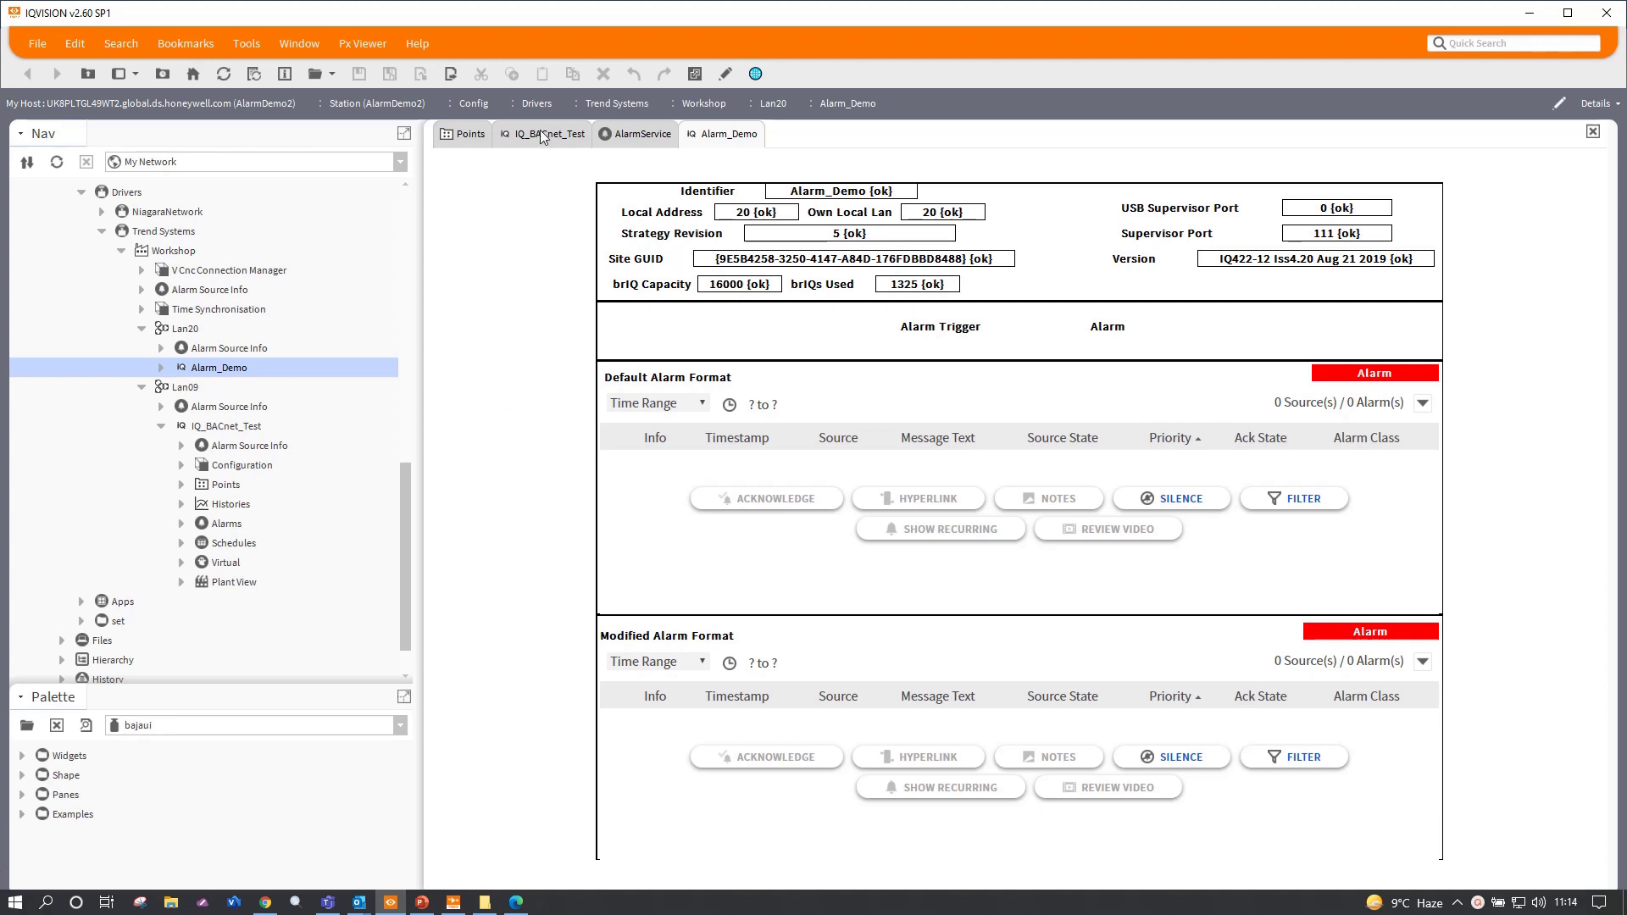
Step: View the IQ_BACnet_Test points and its graphic with the Default Alarm Console and All Boiler Alarms console
left_click(461, 141)
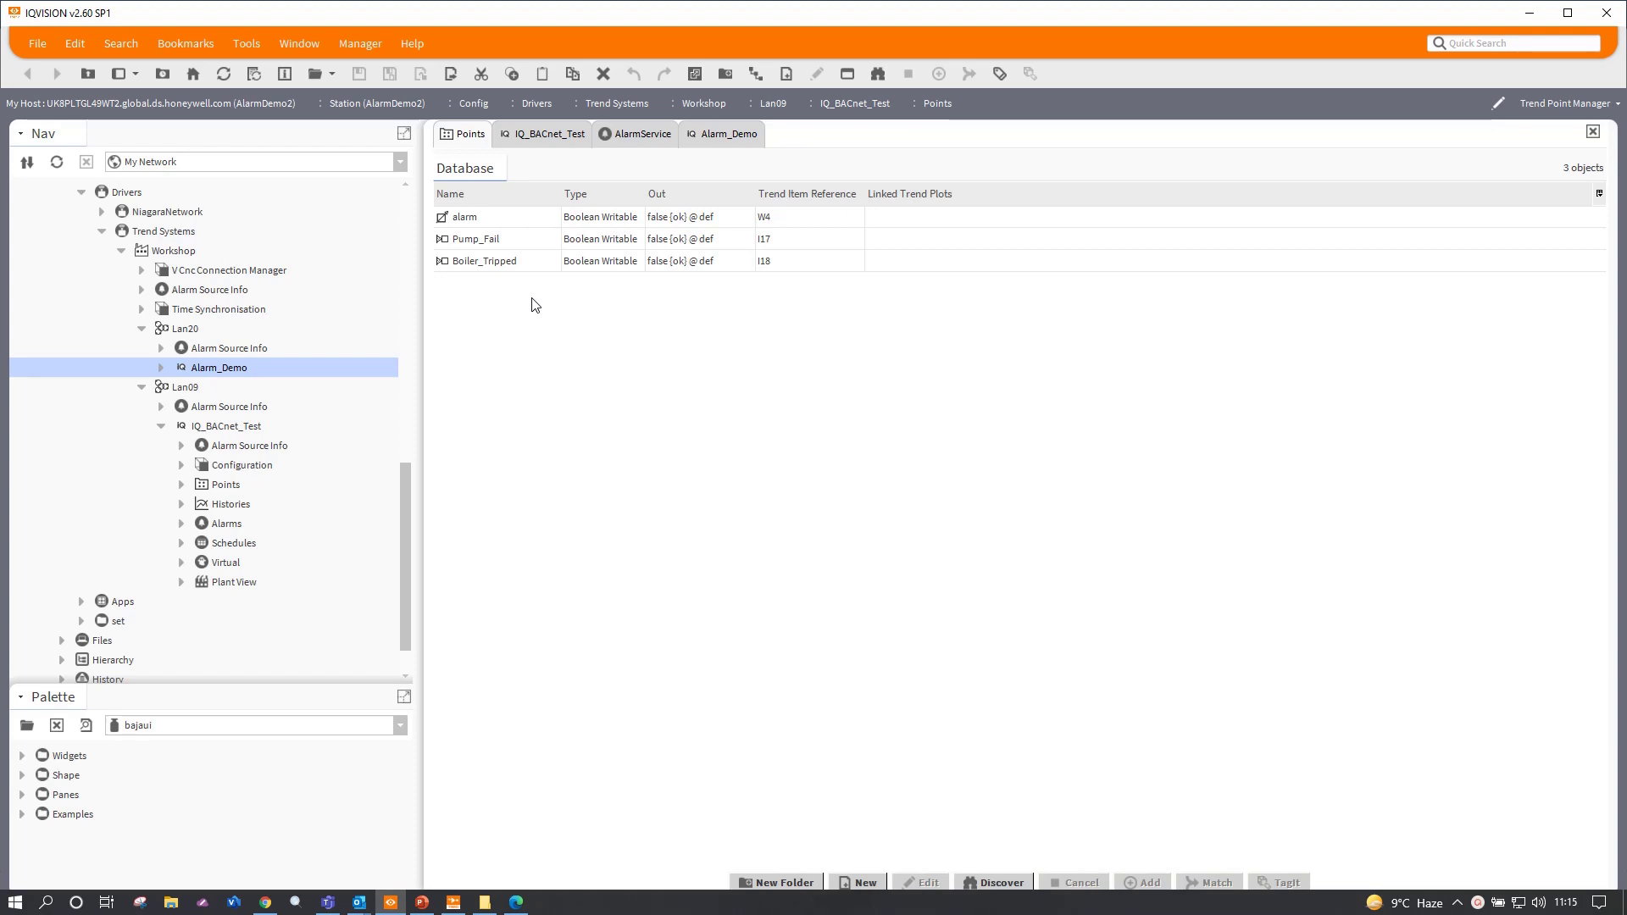
left_click(551, 134)
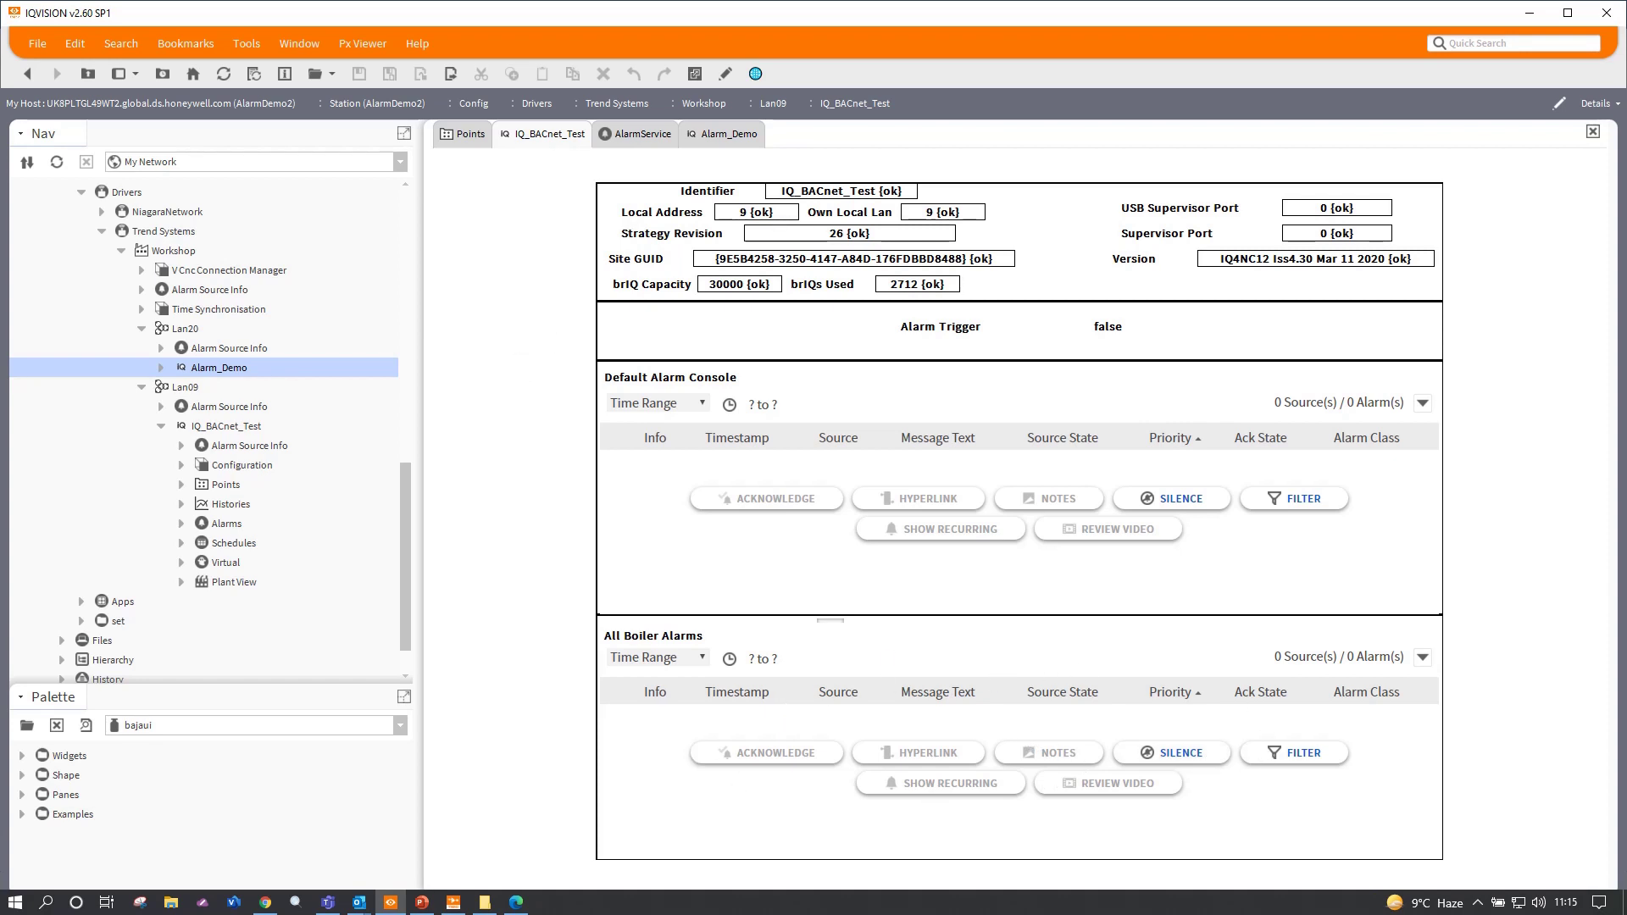
key("alt+Tab")
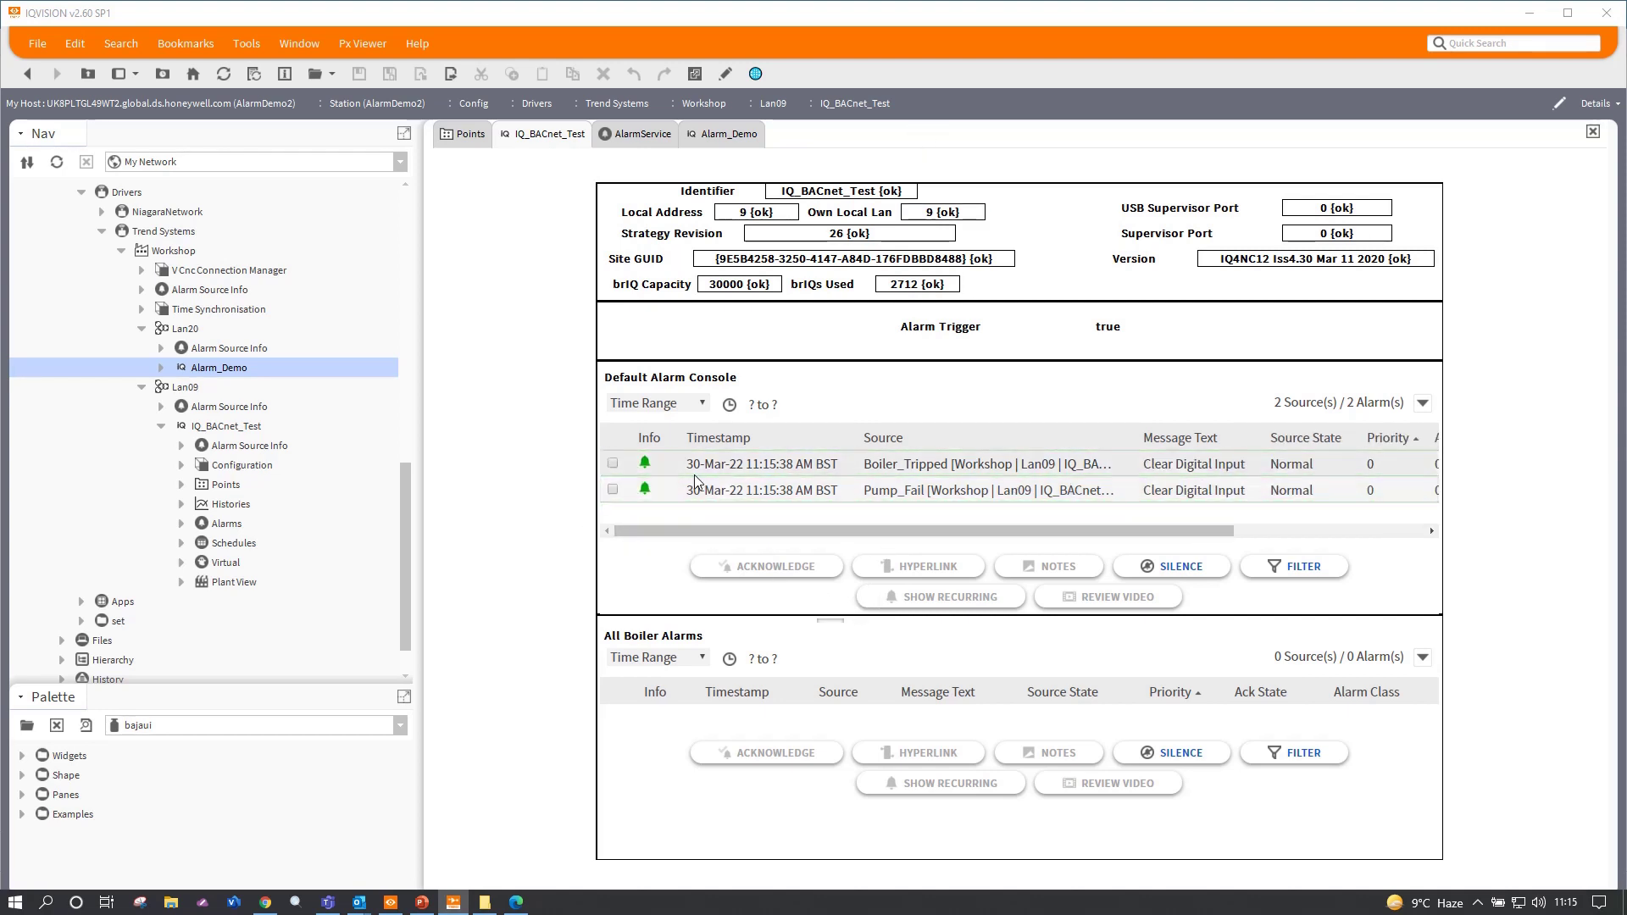
Step: Acknowledge the Boiler_Tripped and Pump_Fail alarms in the Default Alarm Console
left_click(612, 462)
left_click(612, 489)
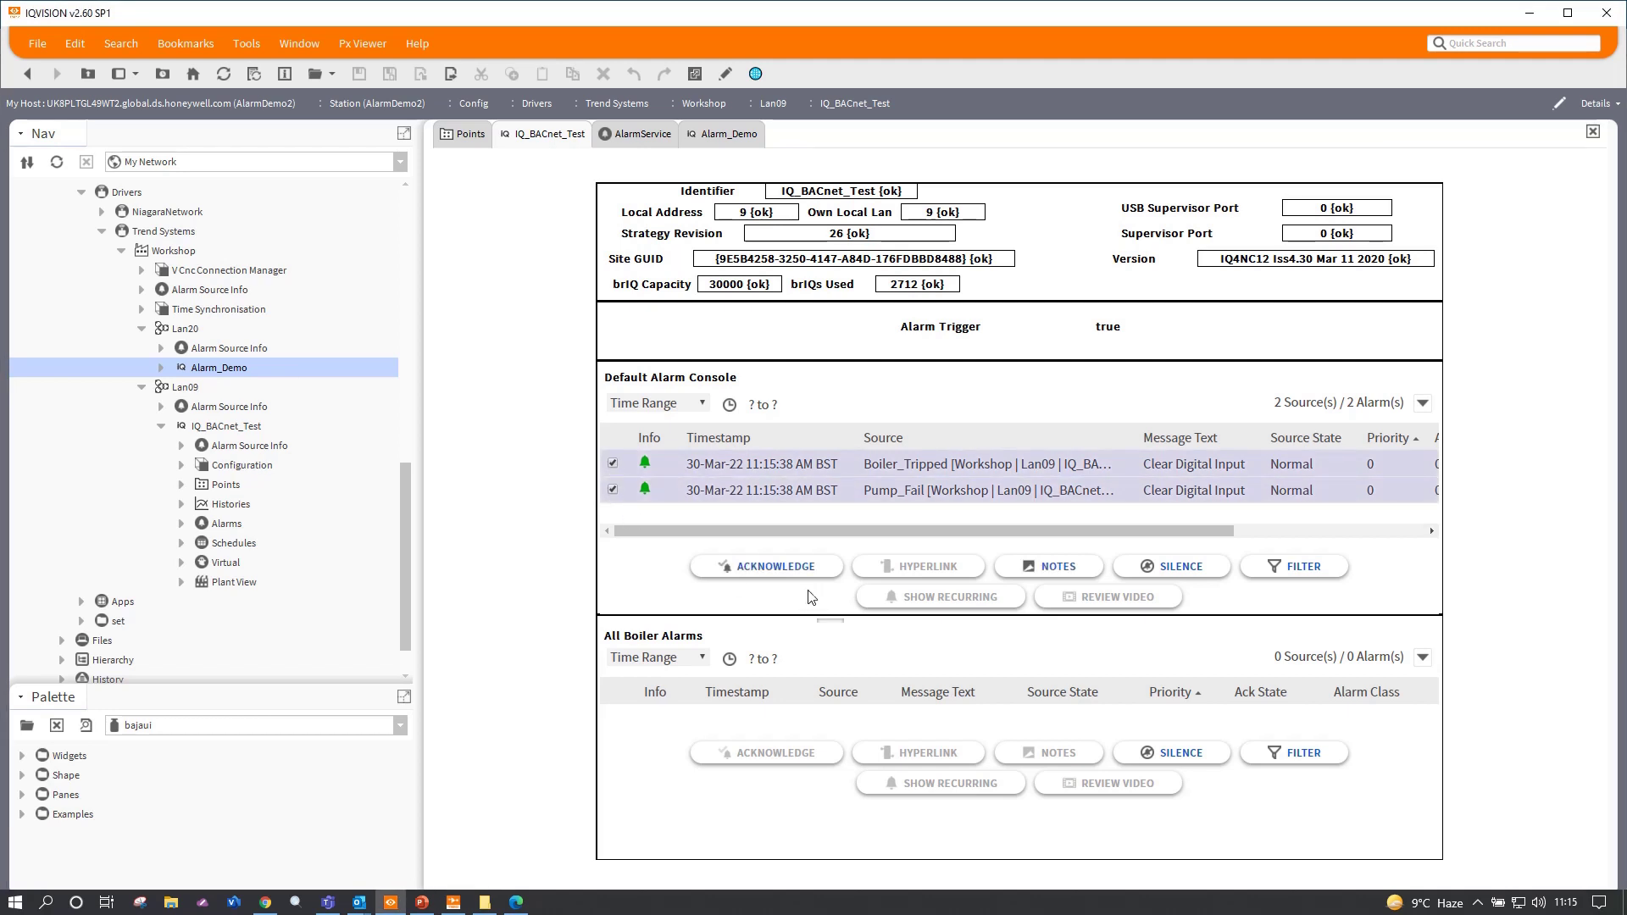
left_click(790, 570)
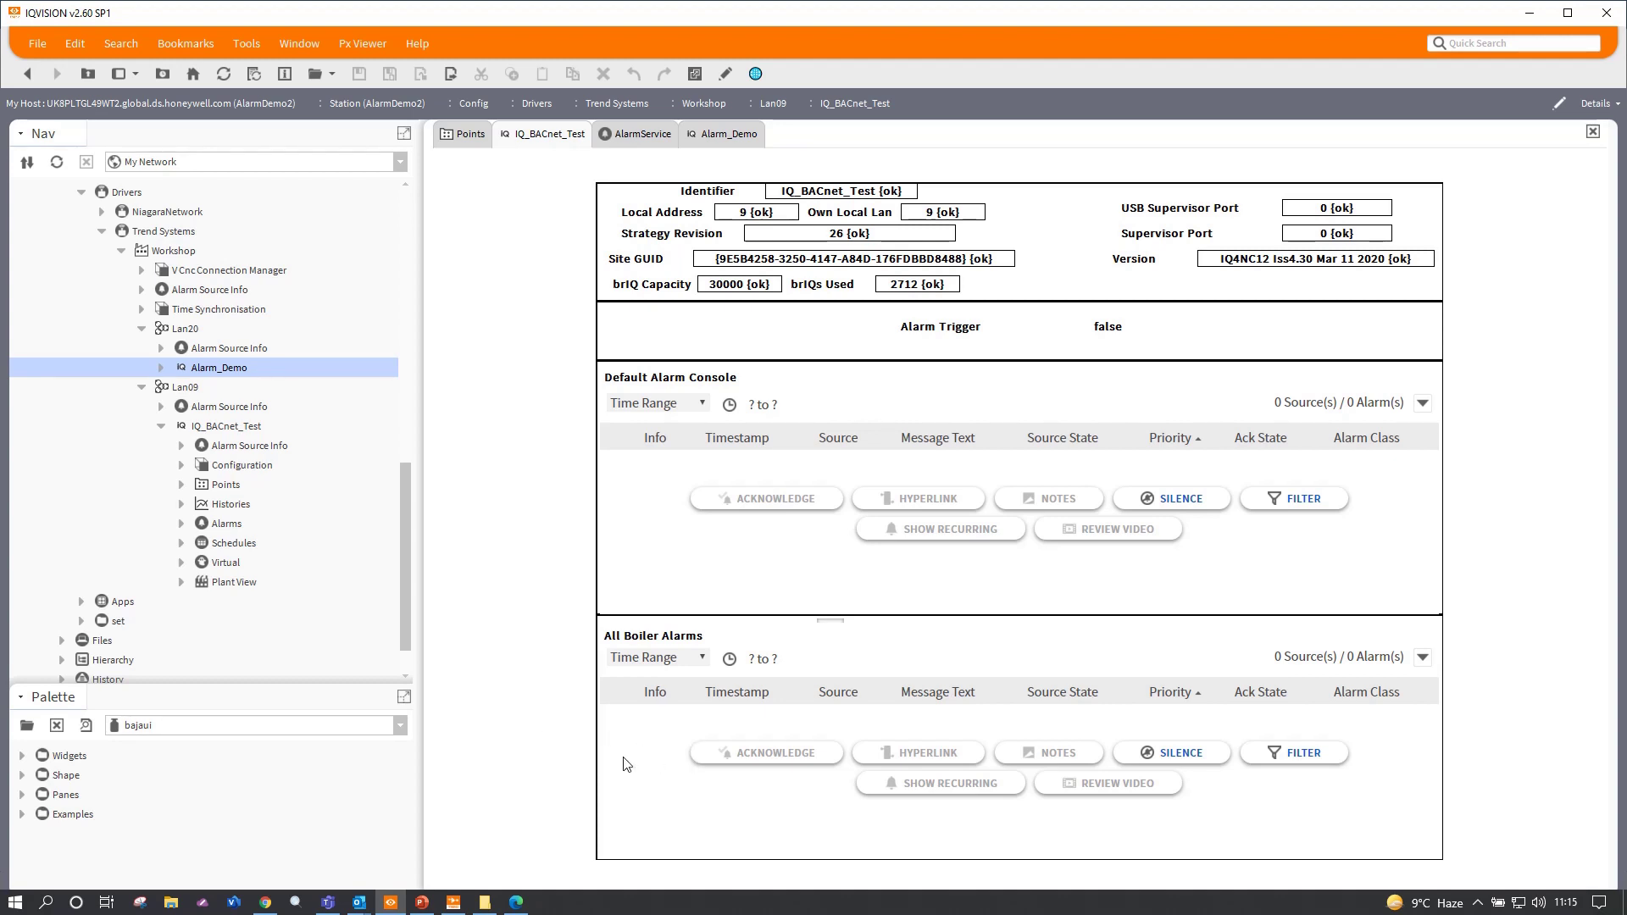
Step: View the AlarmService wire sheet and replace it with the Trend Systems AX Property Sheet, expanded to the Alarm Pre Processor
left_click(646, 136)
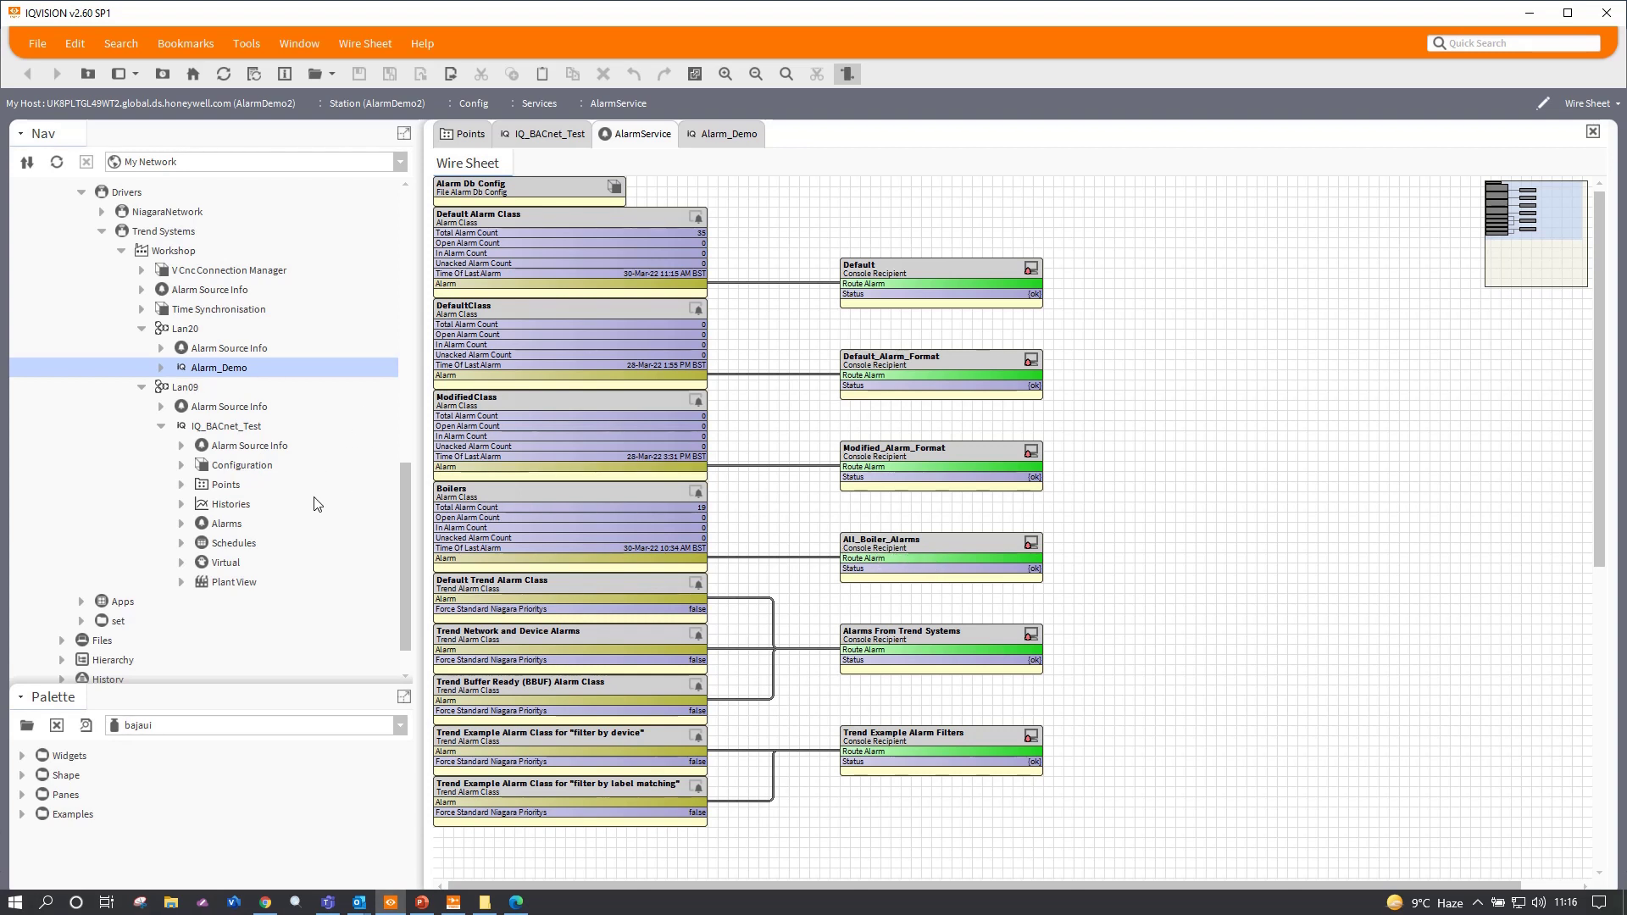
left_click(164, 234)
right_click(164, 235)
mouse_move(229, 242)
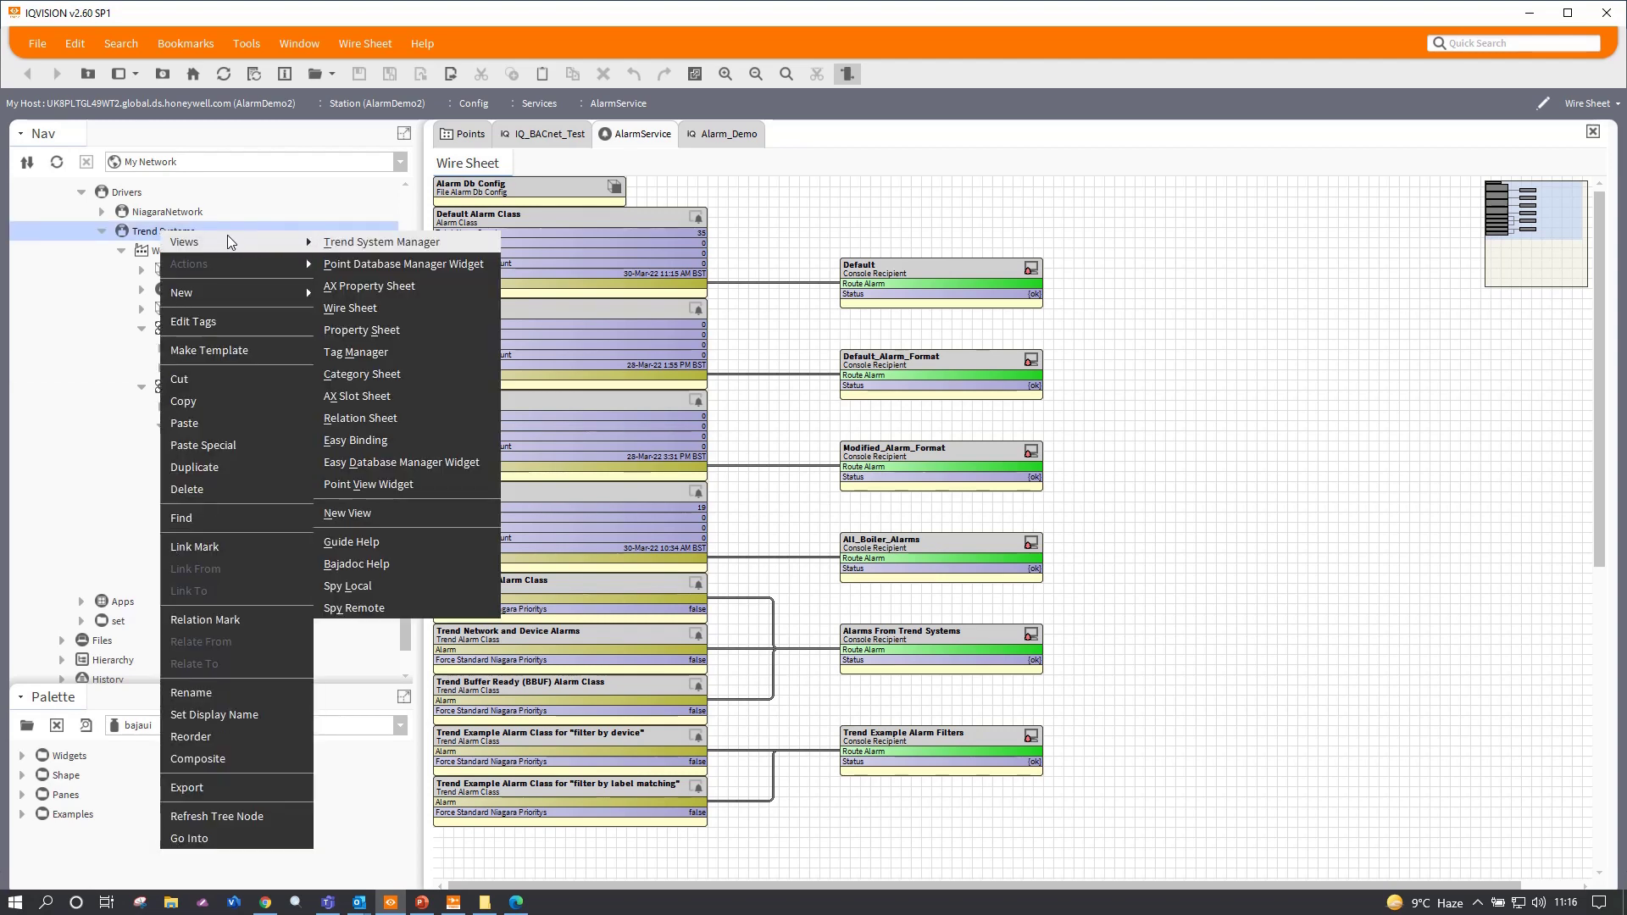
left_click(353, 289)
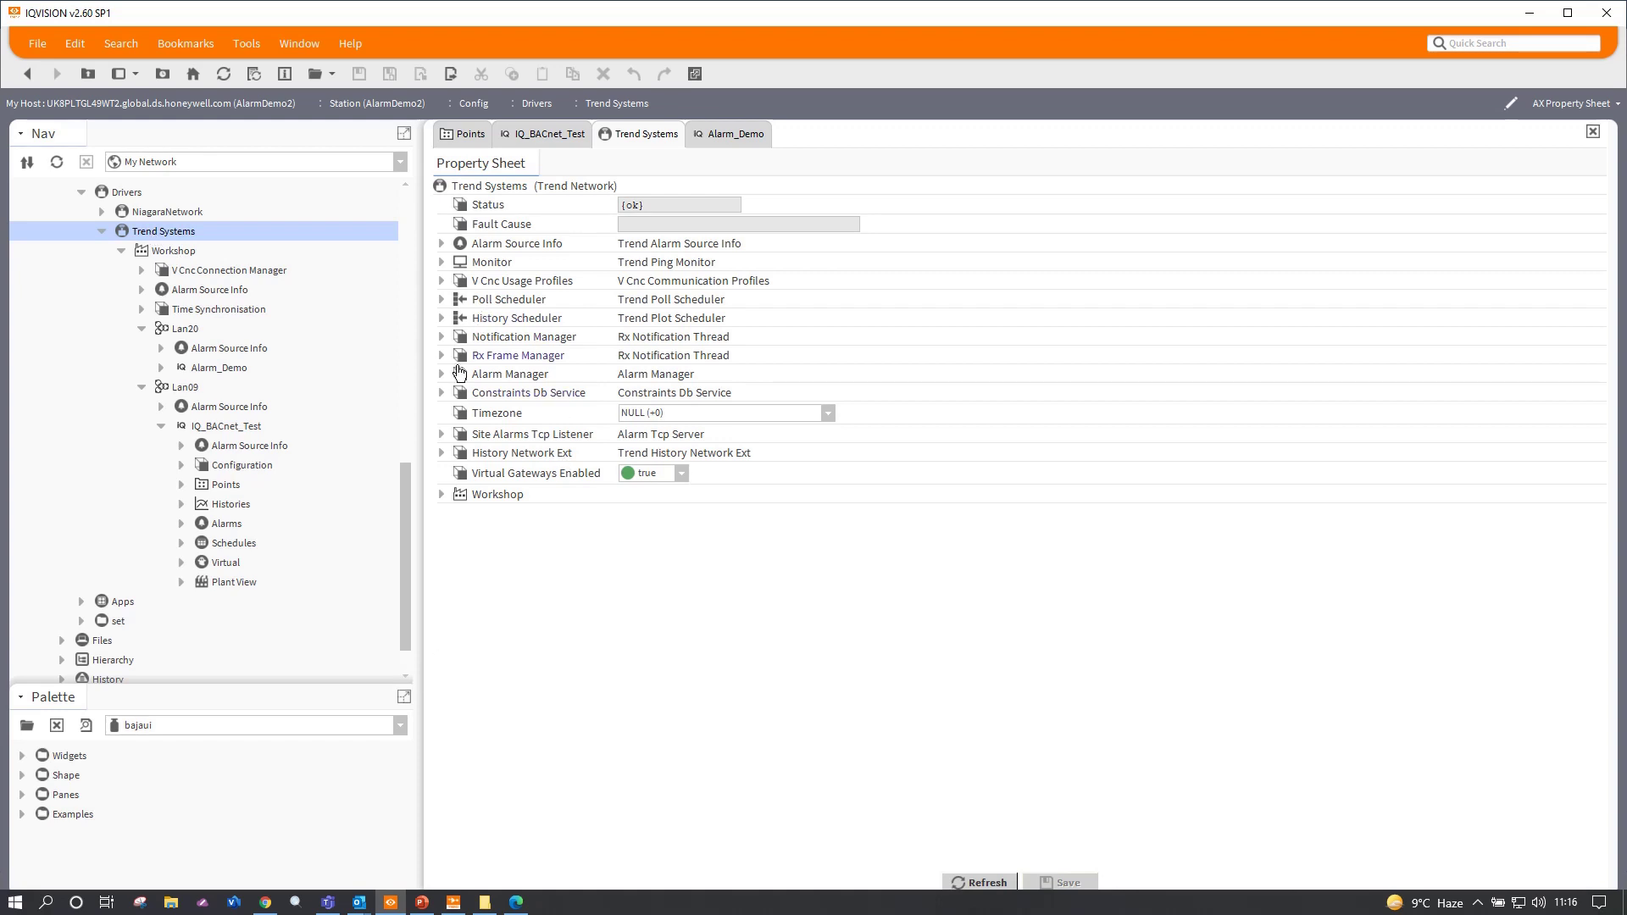
left_click(442, 375)
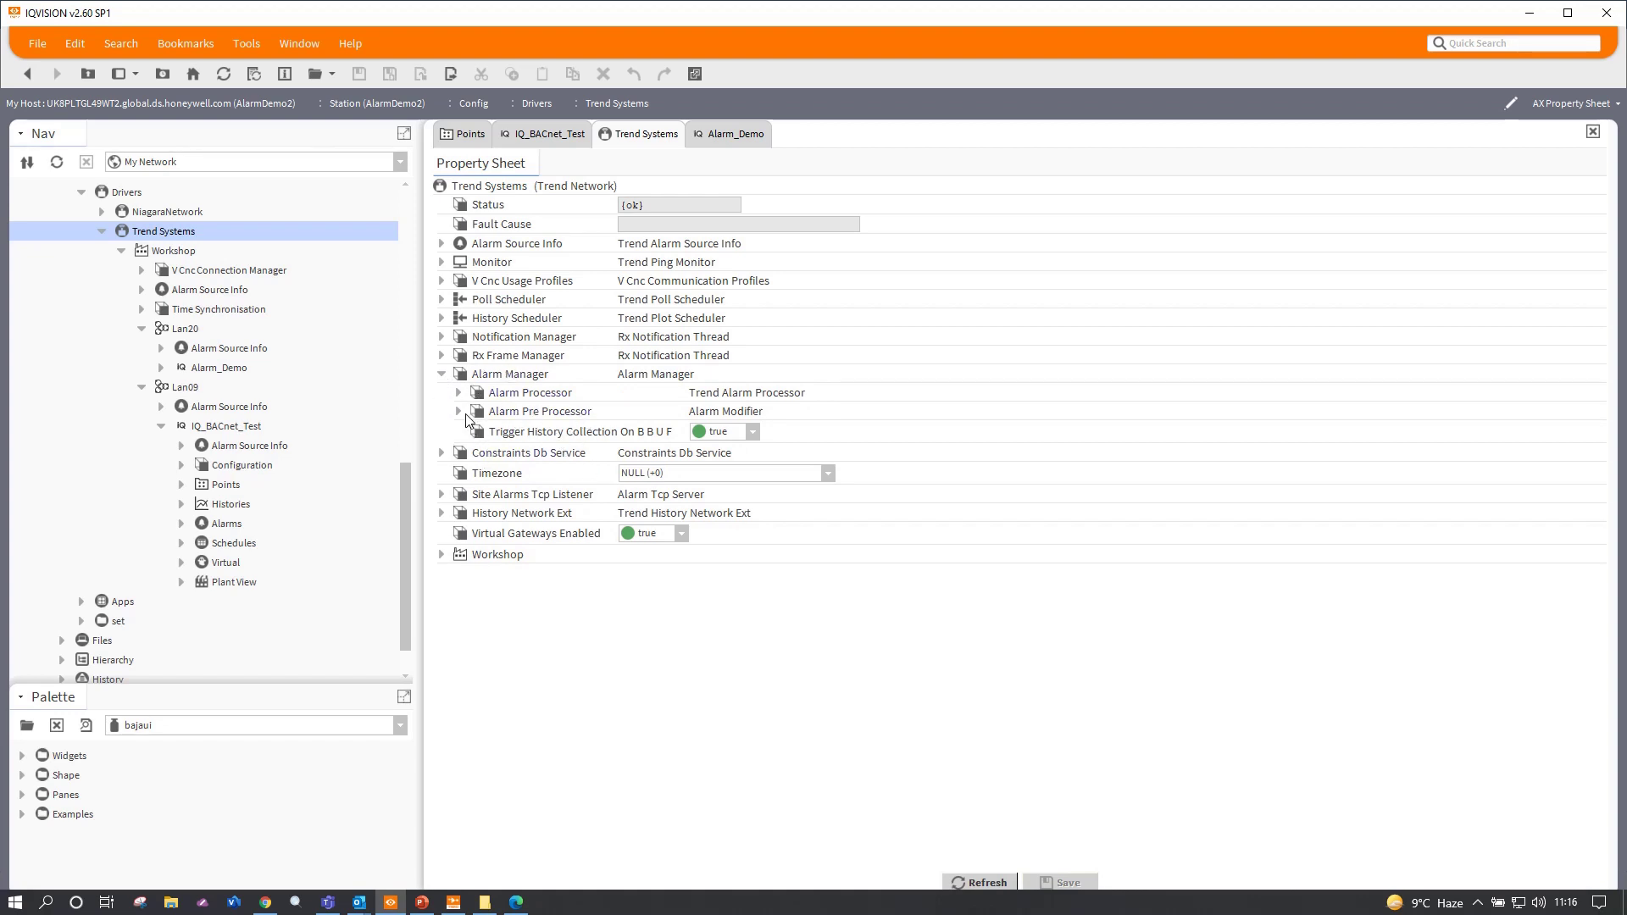
left_click(459, 413)
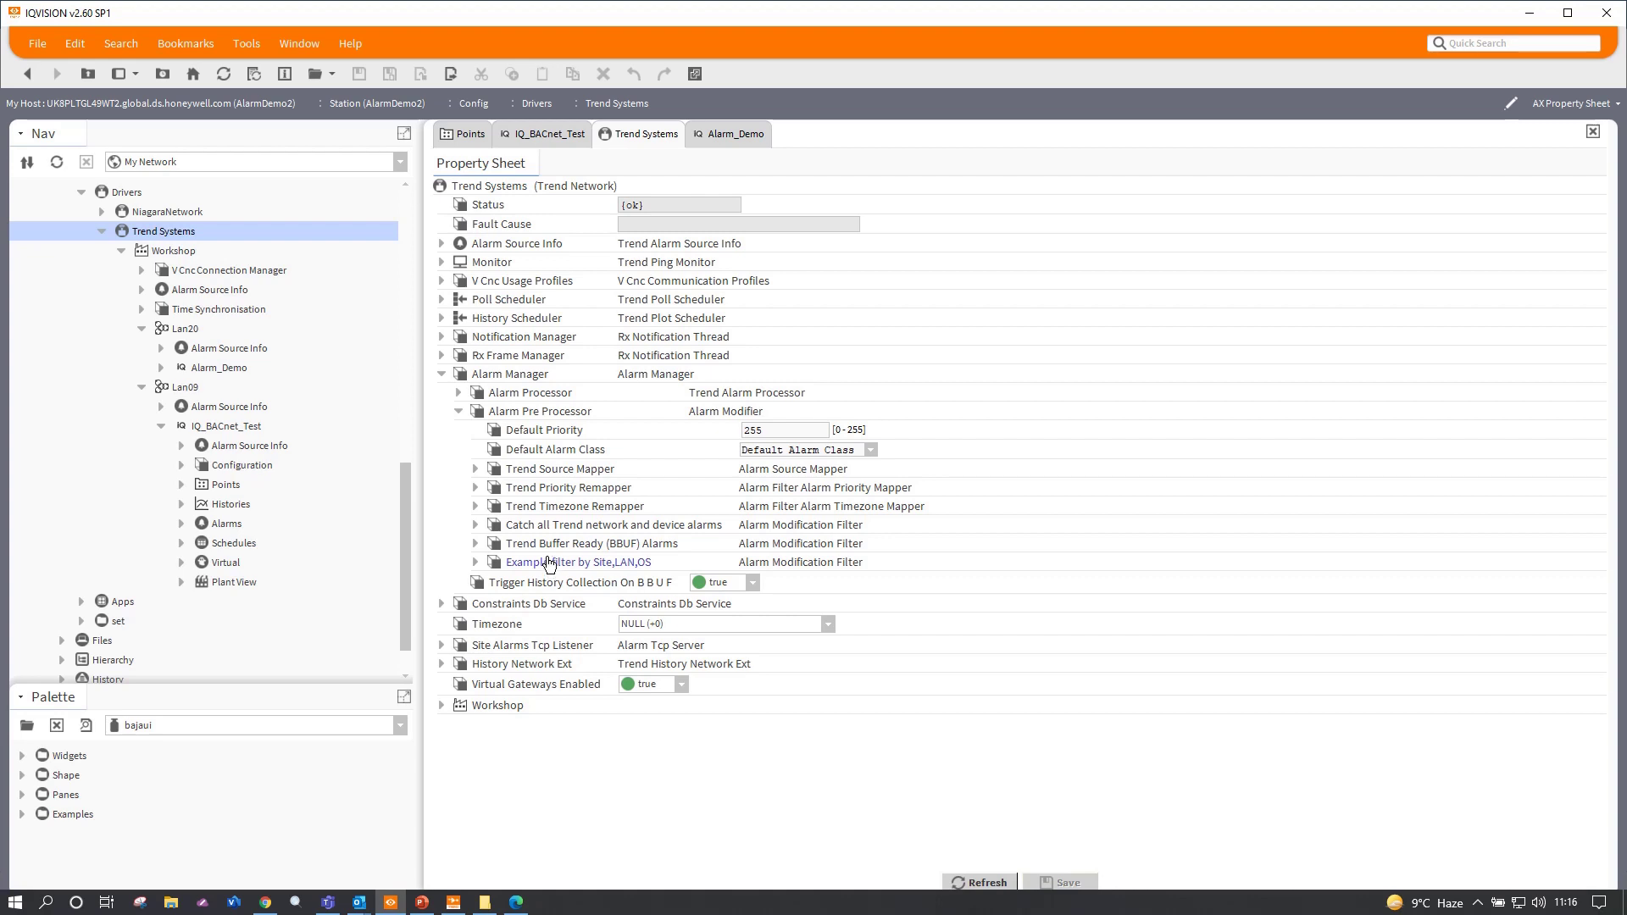
Step: Examine the Example filter by Site,LAN,OS, including its AlarmClassModification, AllMatch, FilterOccurredAlarms and SourceAddress settings
left_click(475, 562)
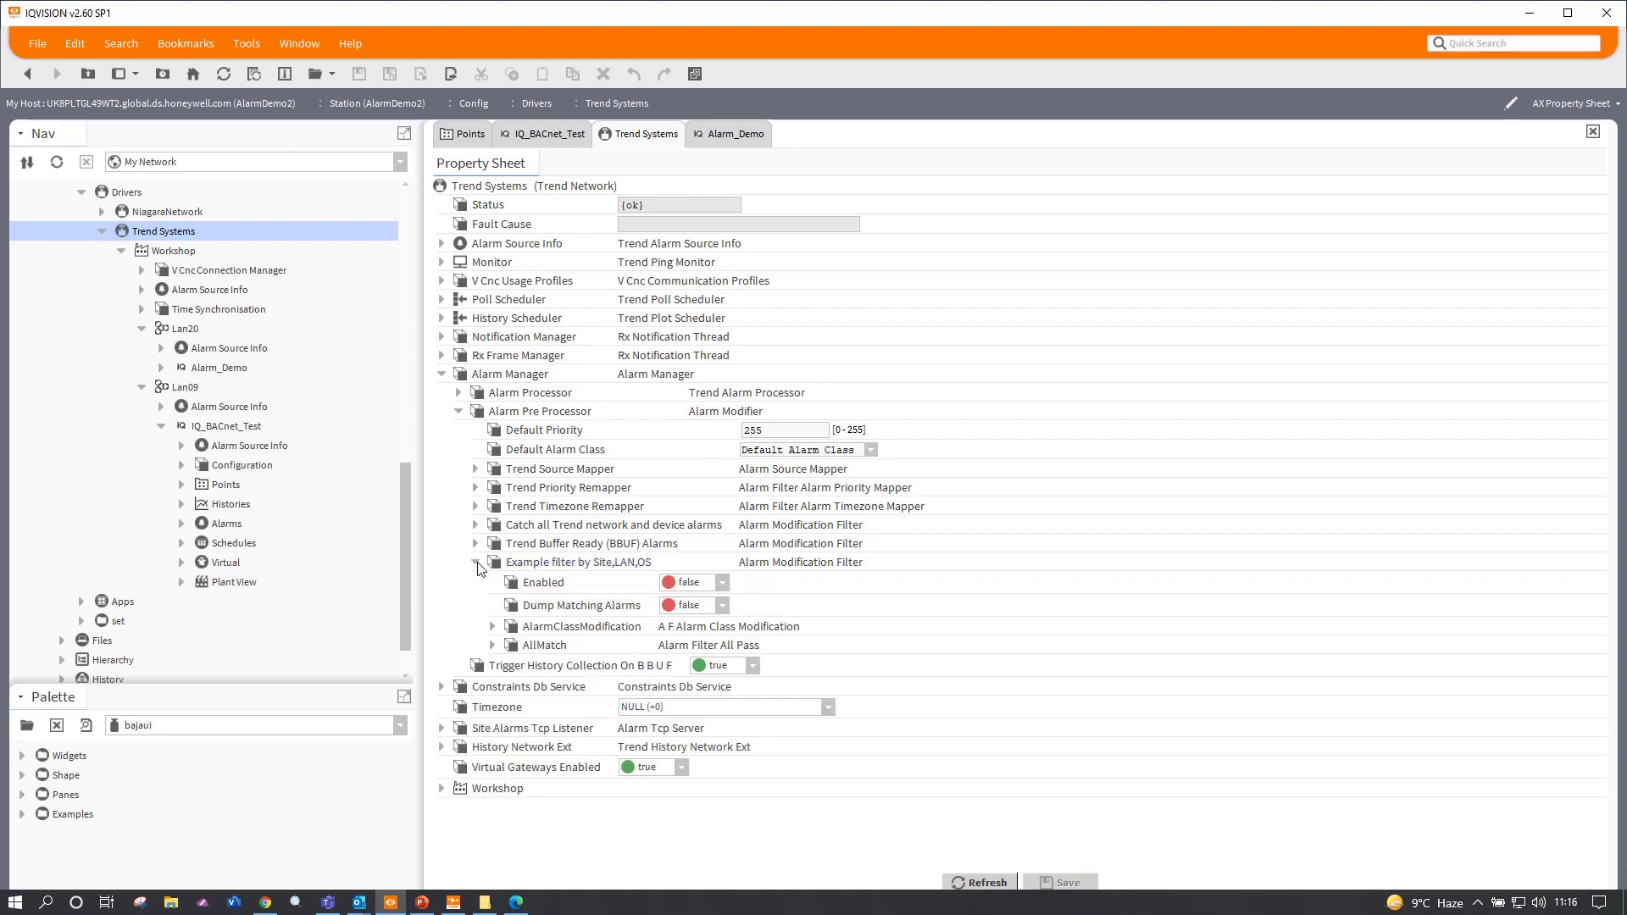
left_click(491, 627)
left_click(492, 665)
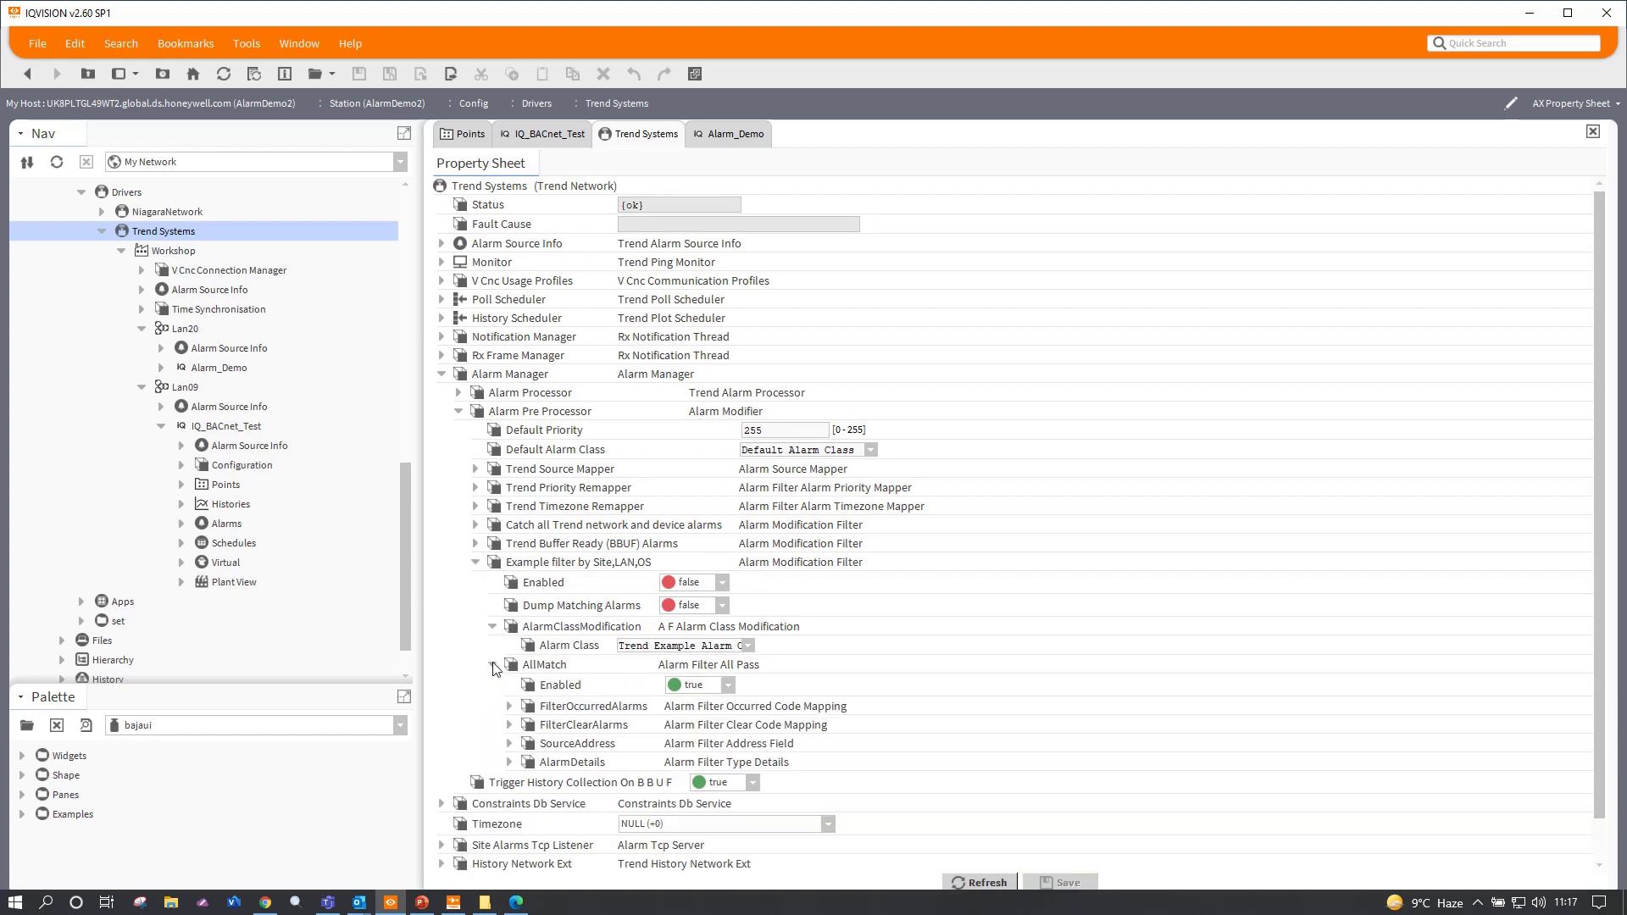
scroll(496, 668, "down", 1)
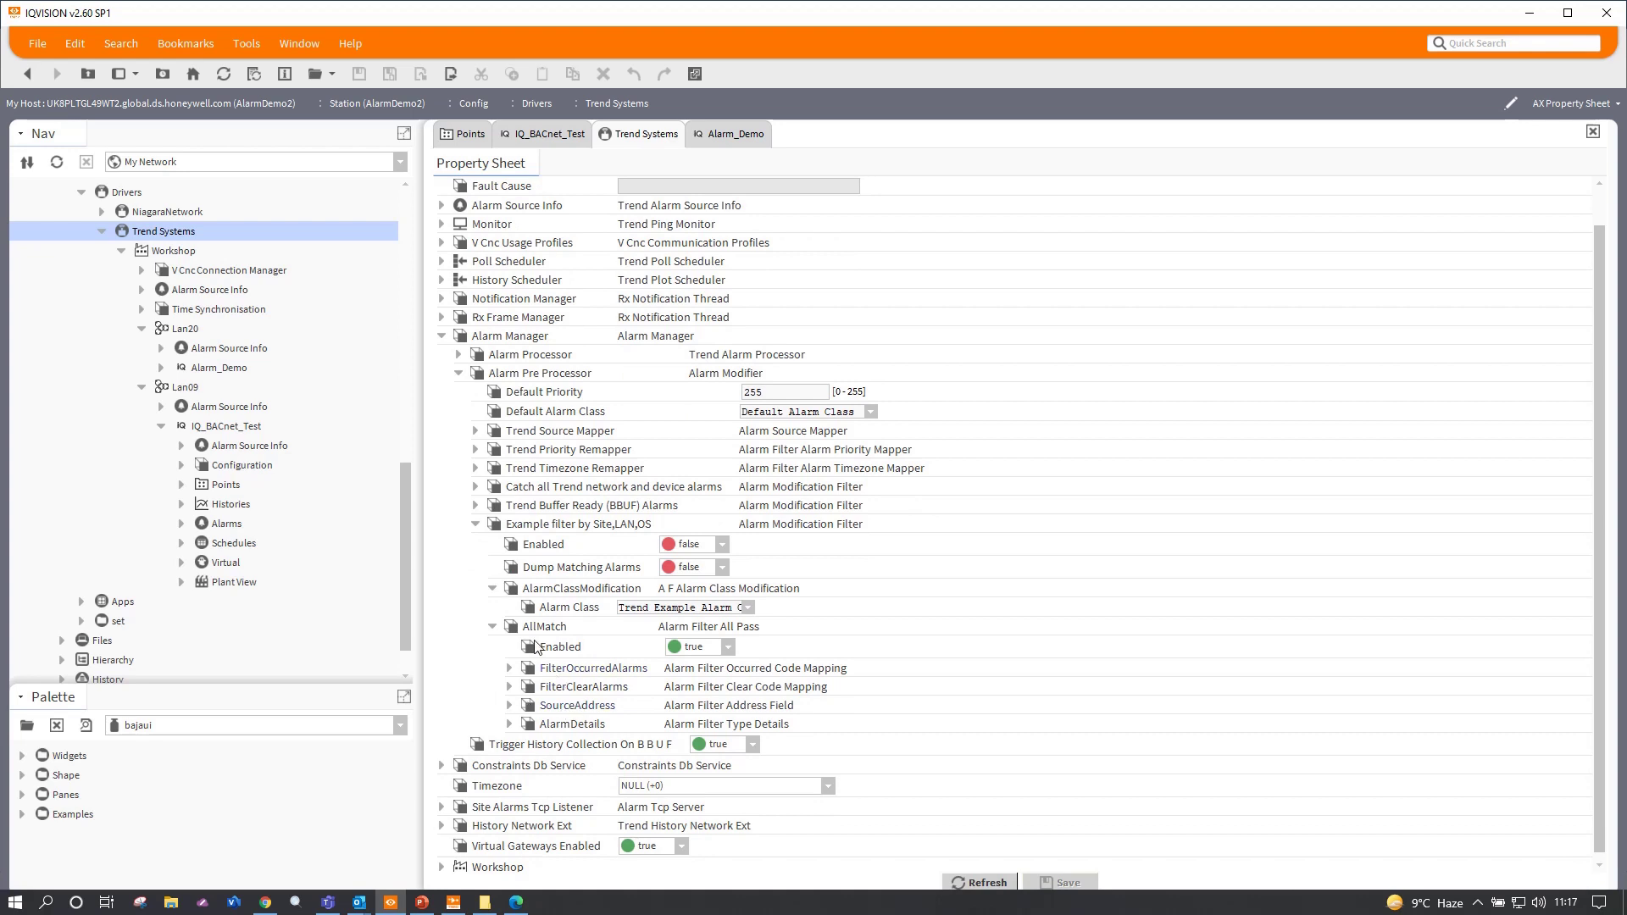
left_click(510, 669)
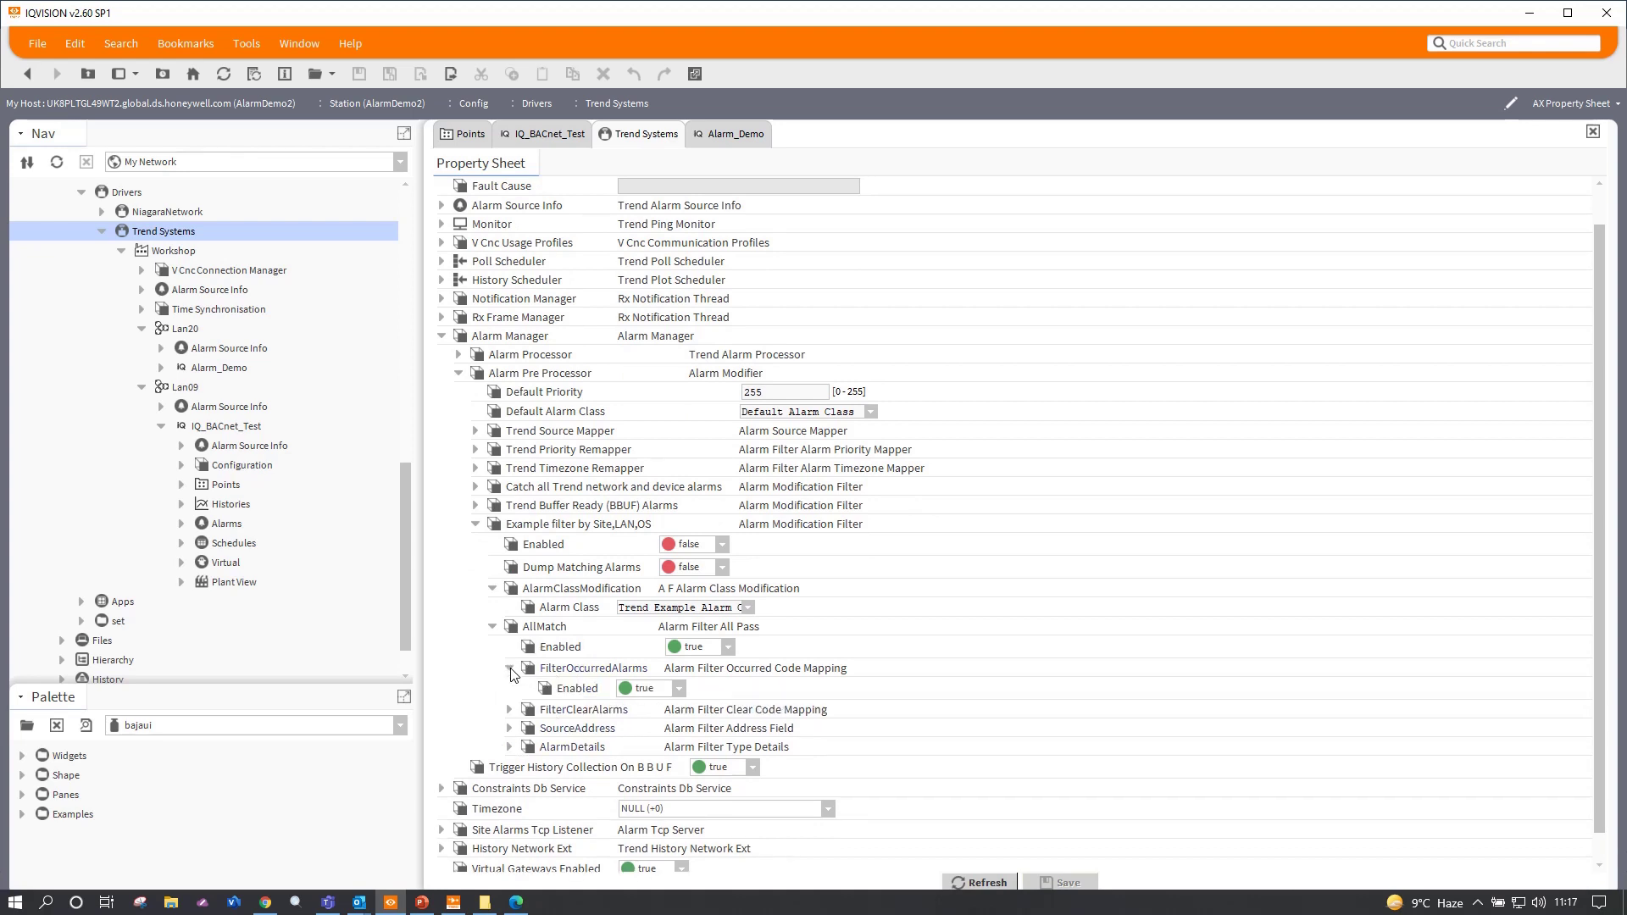
left_click(510, 728)
scroll(482, 731, "down", 3)
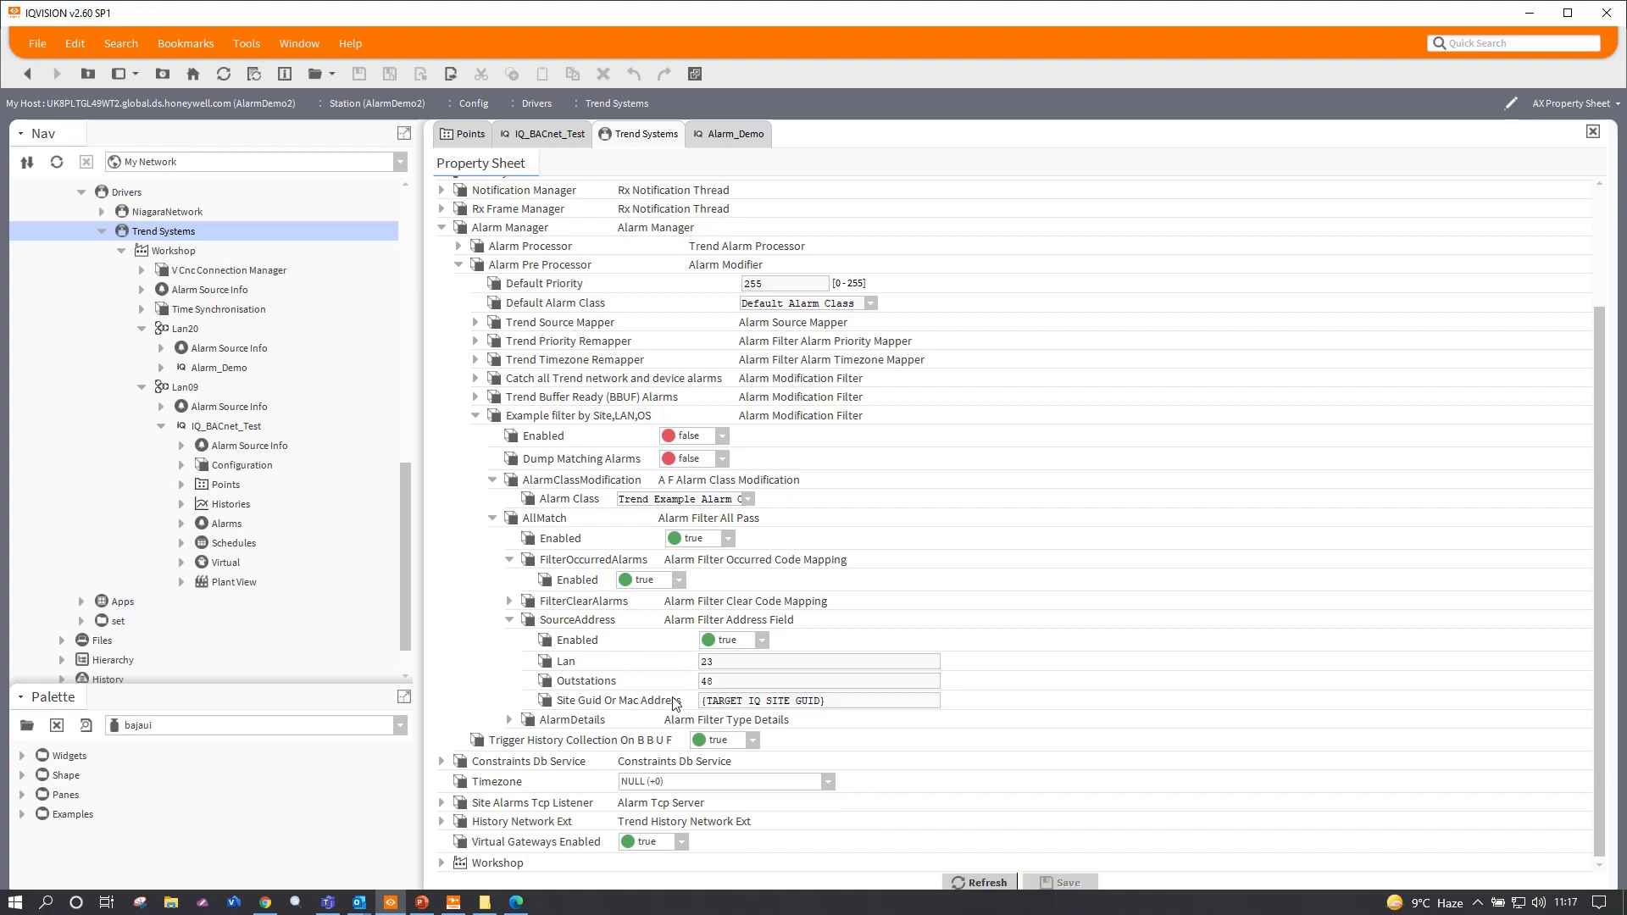
left_click(510, 619)
left_click(496, 604)
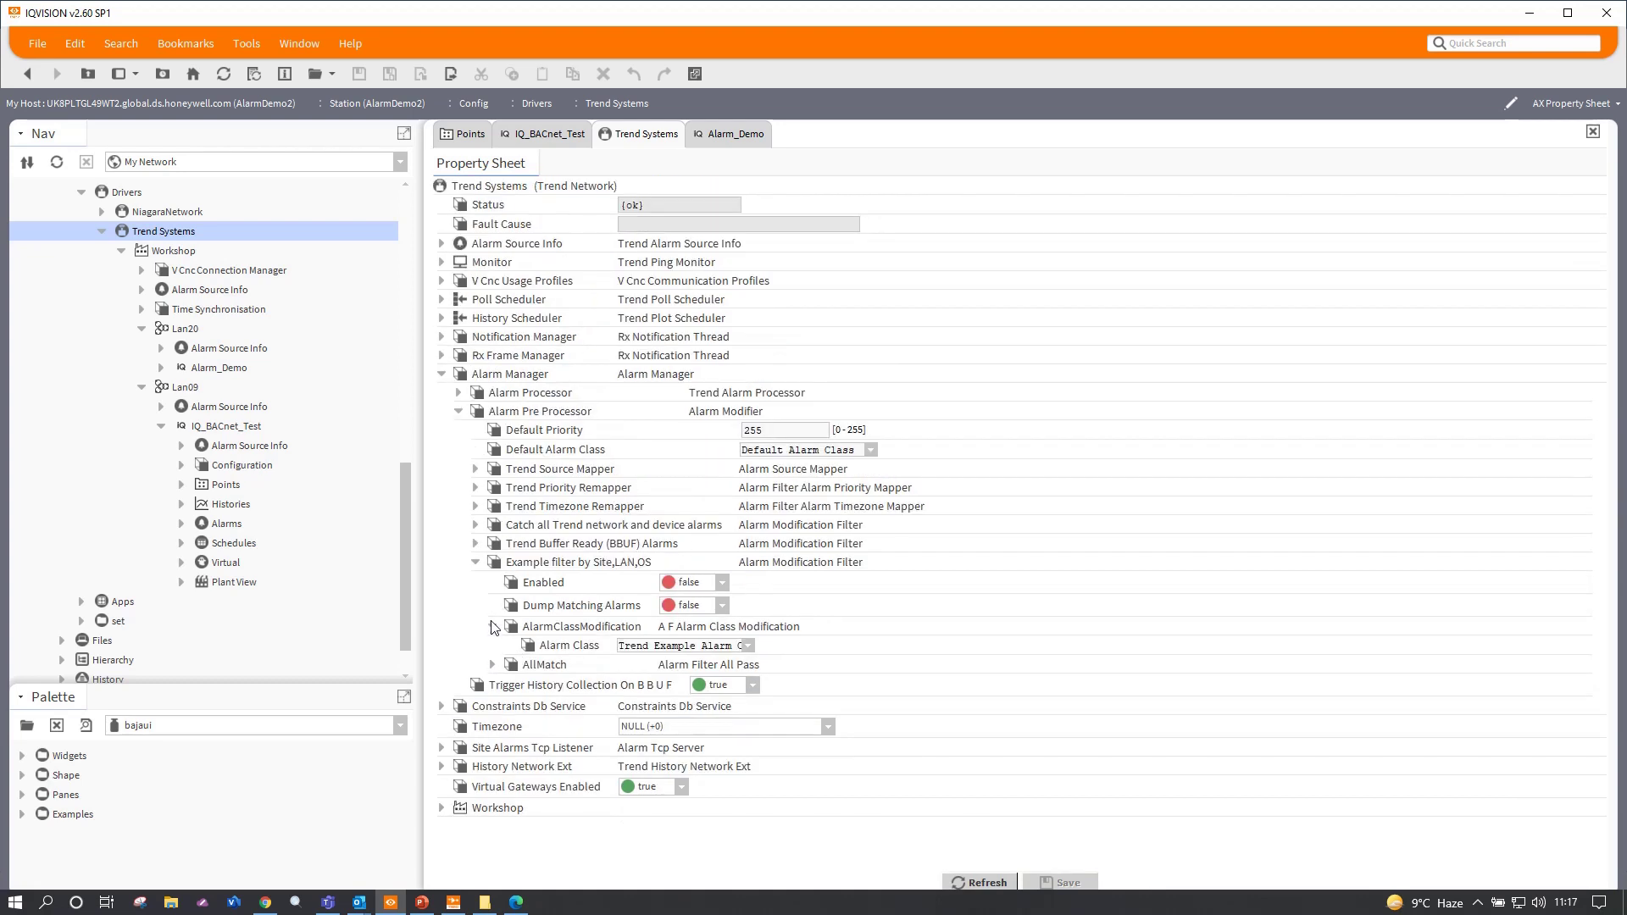
left_click(475, 562)
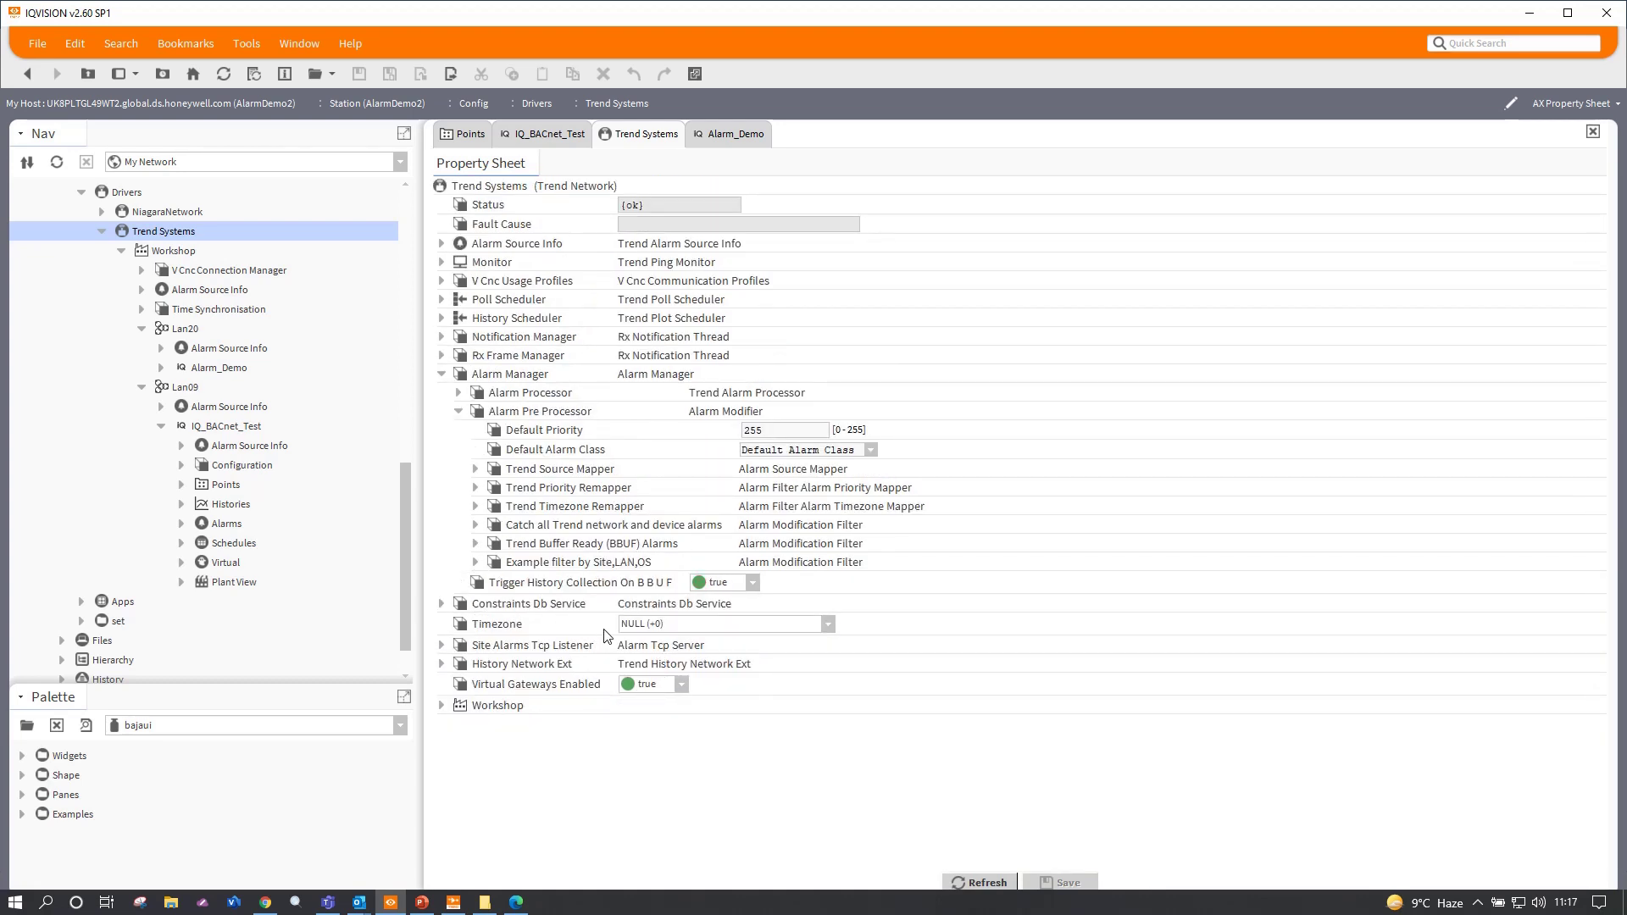
Step: Duplicate the Example filter by Site,LAN,OS and name the copy Boiler
right_click(568, 566)
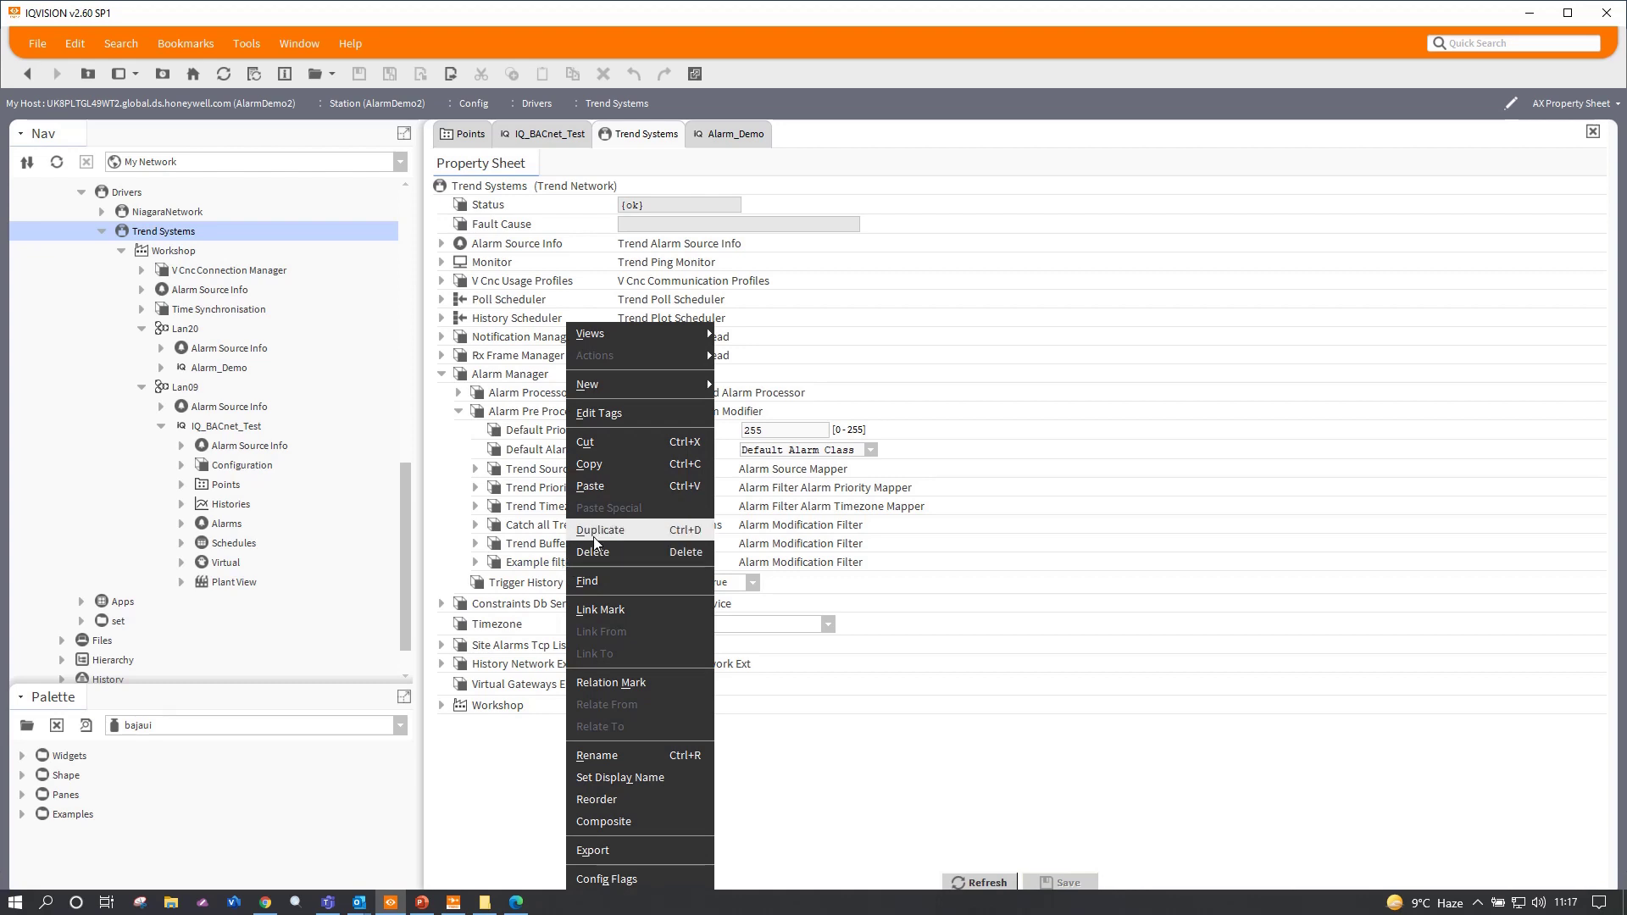
left_click(597, 536)
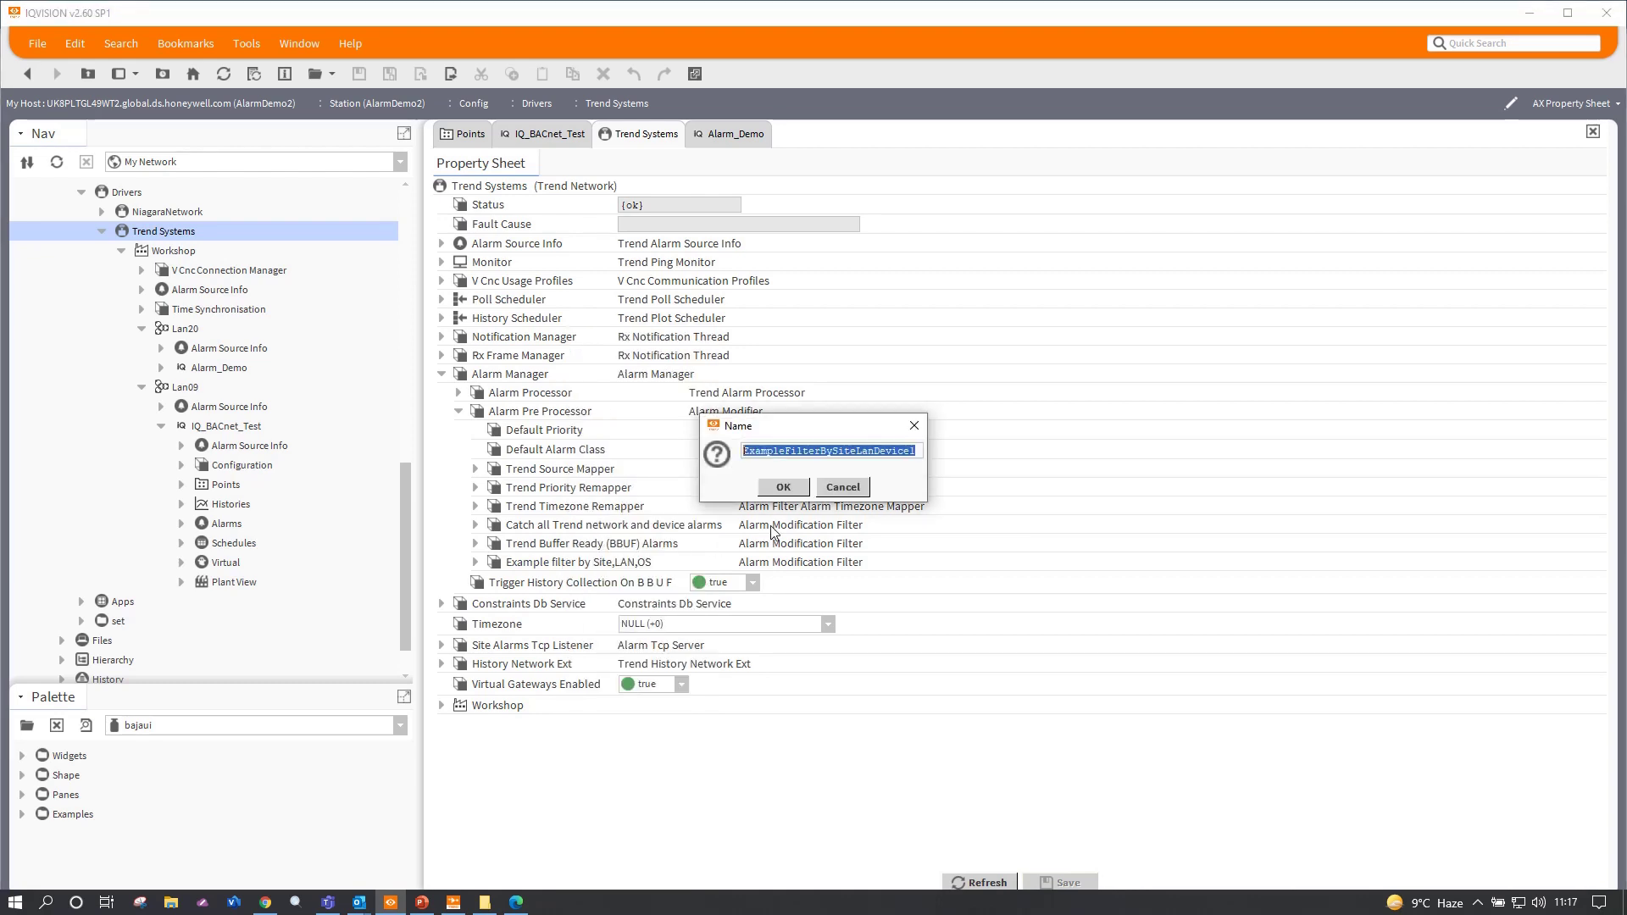
type("Boilker")
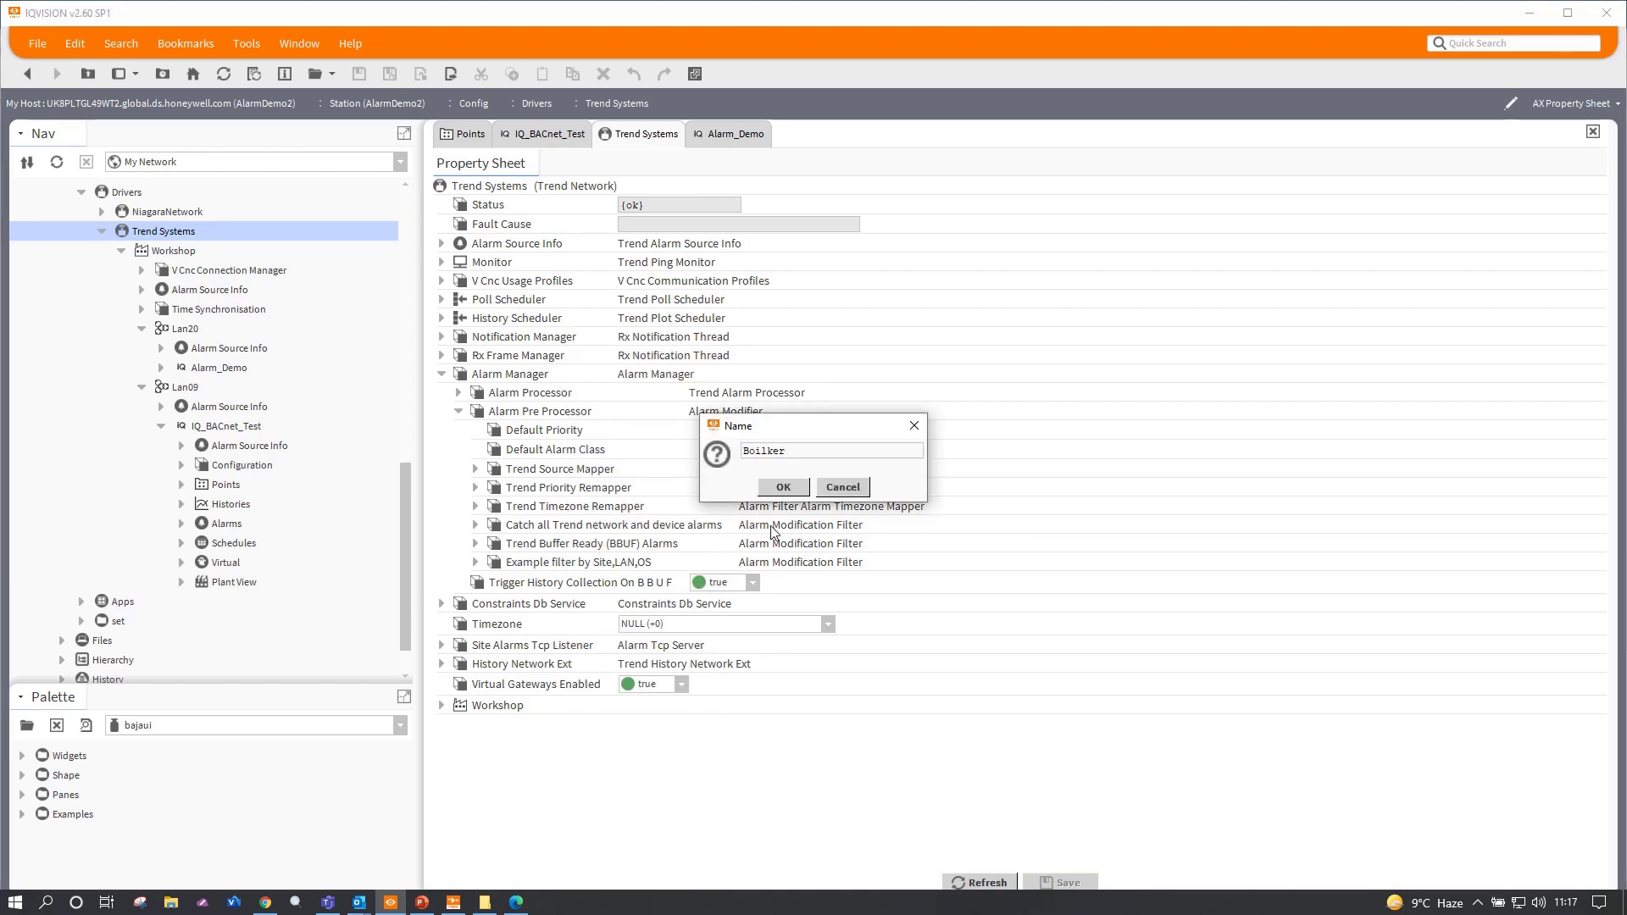
key("BackSpace")
key("BackSpace")
type("er")
left_click(778, 489)
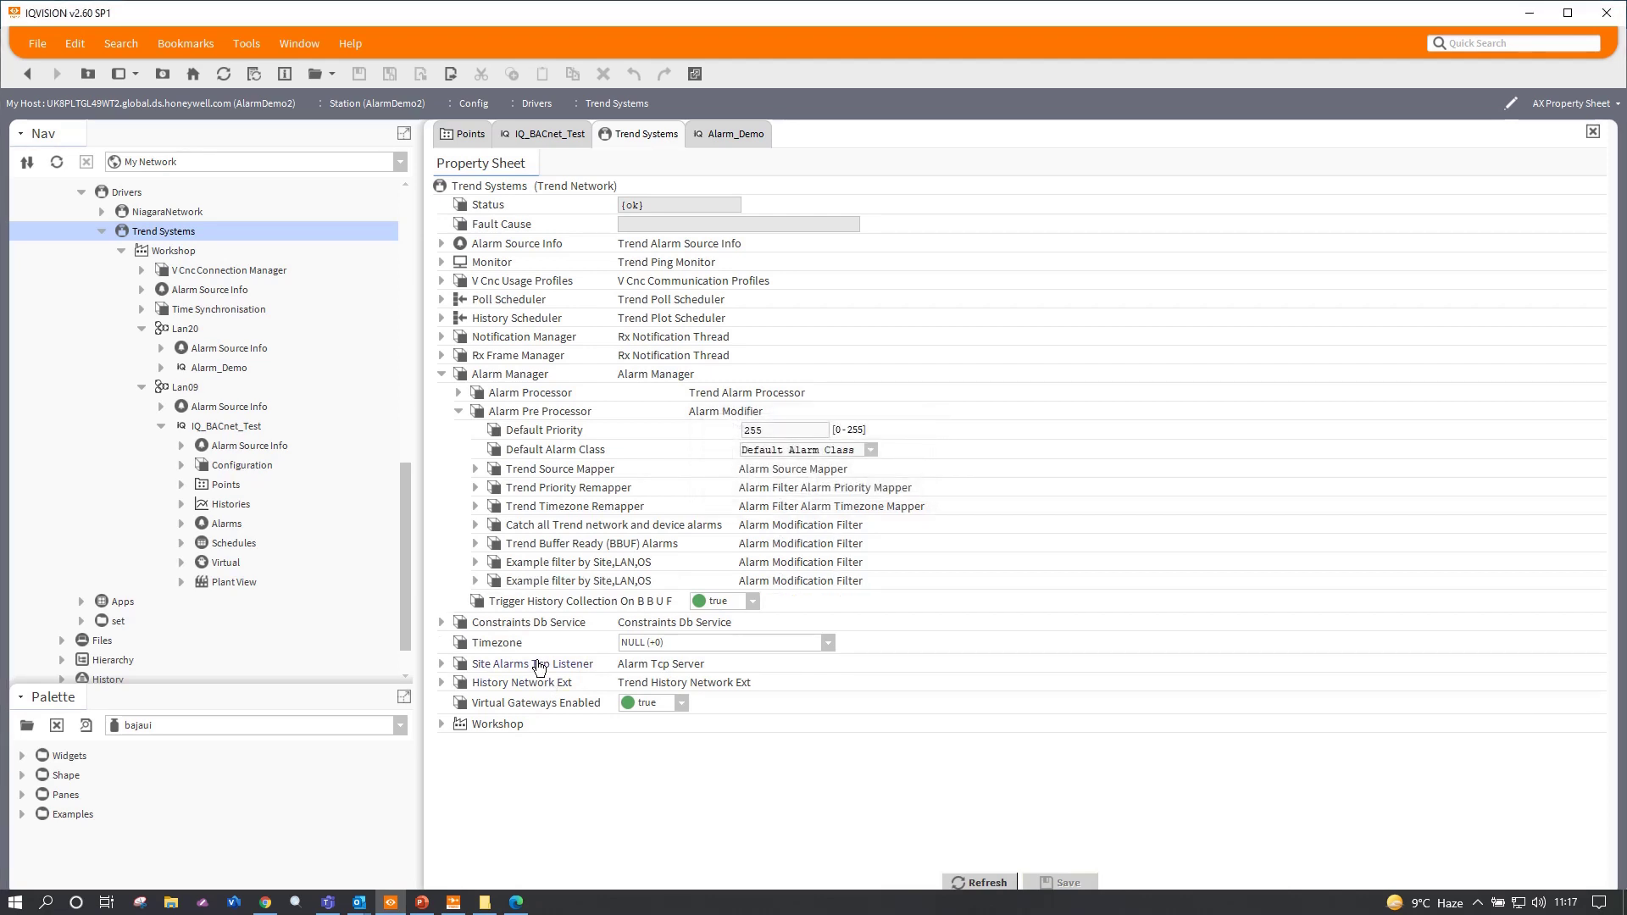
right_click(559, 584)
left_click(623, 756)
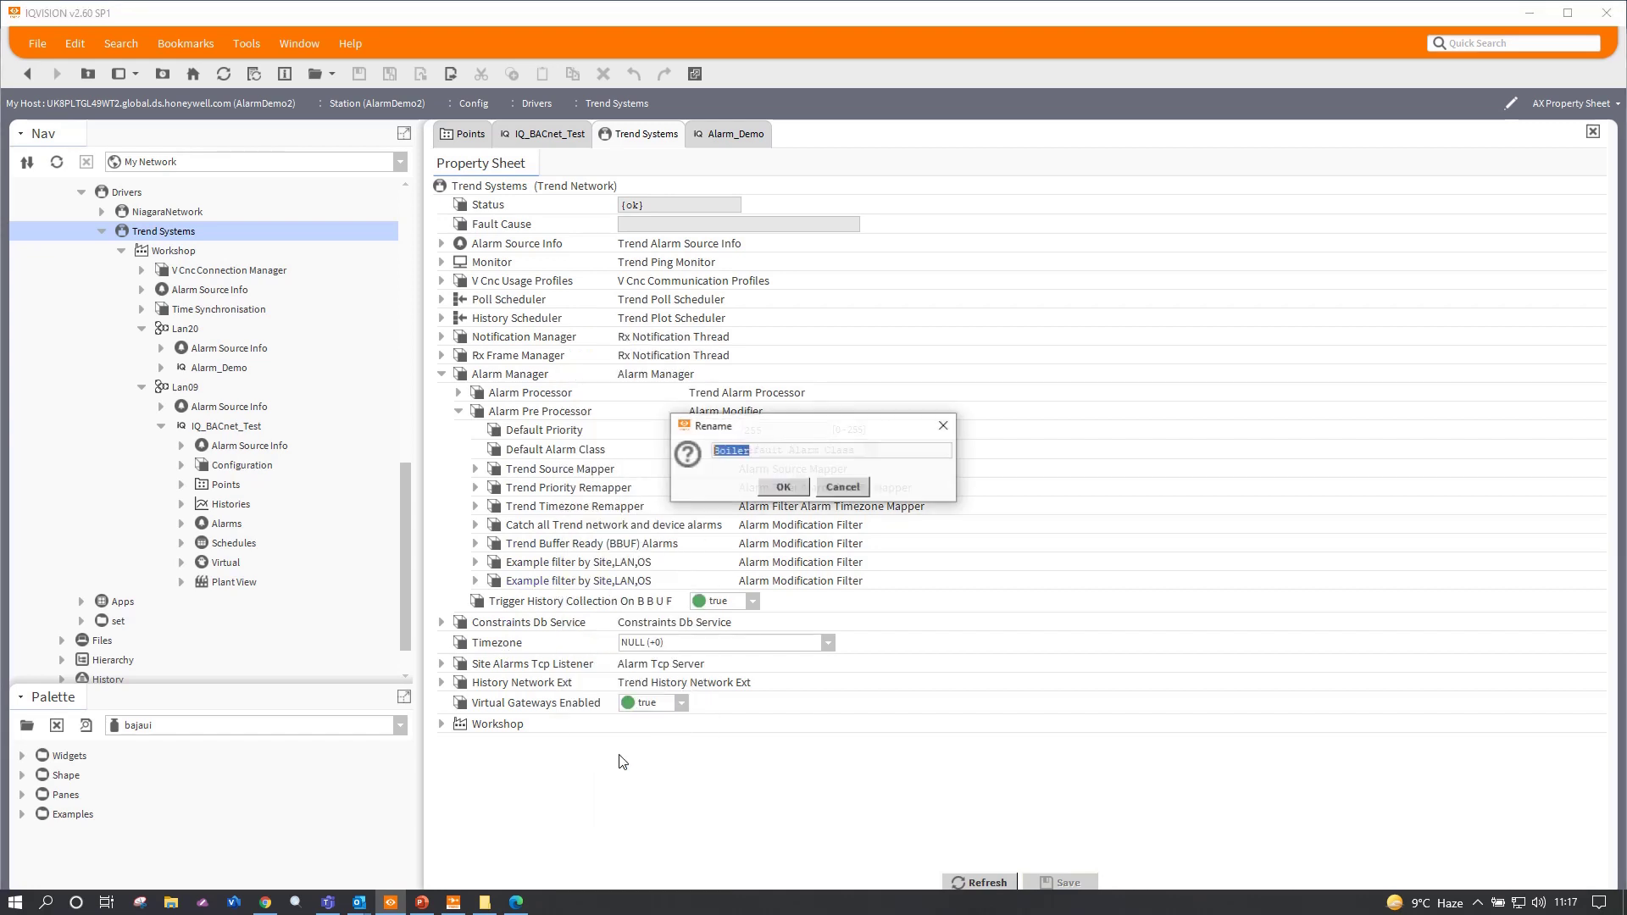
left_click(840, 485)
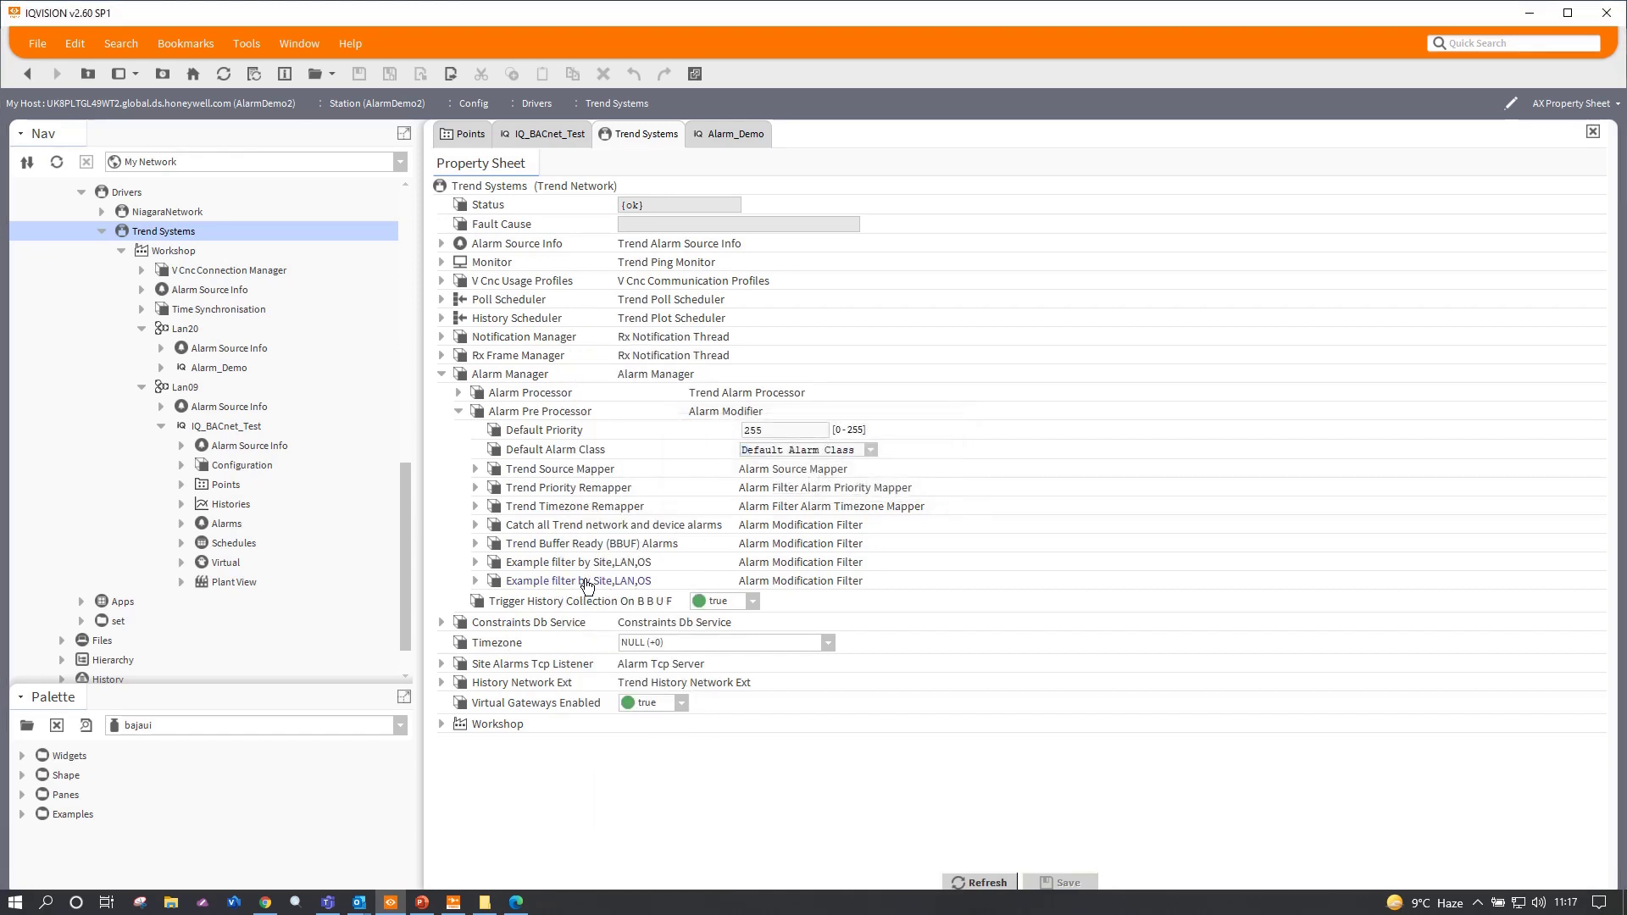
Step: Set the duplicated Example filter's display name to Boiler and refresh the property sheet
right_click(587, 585)
left_click(624, 785)
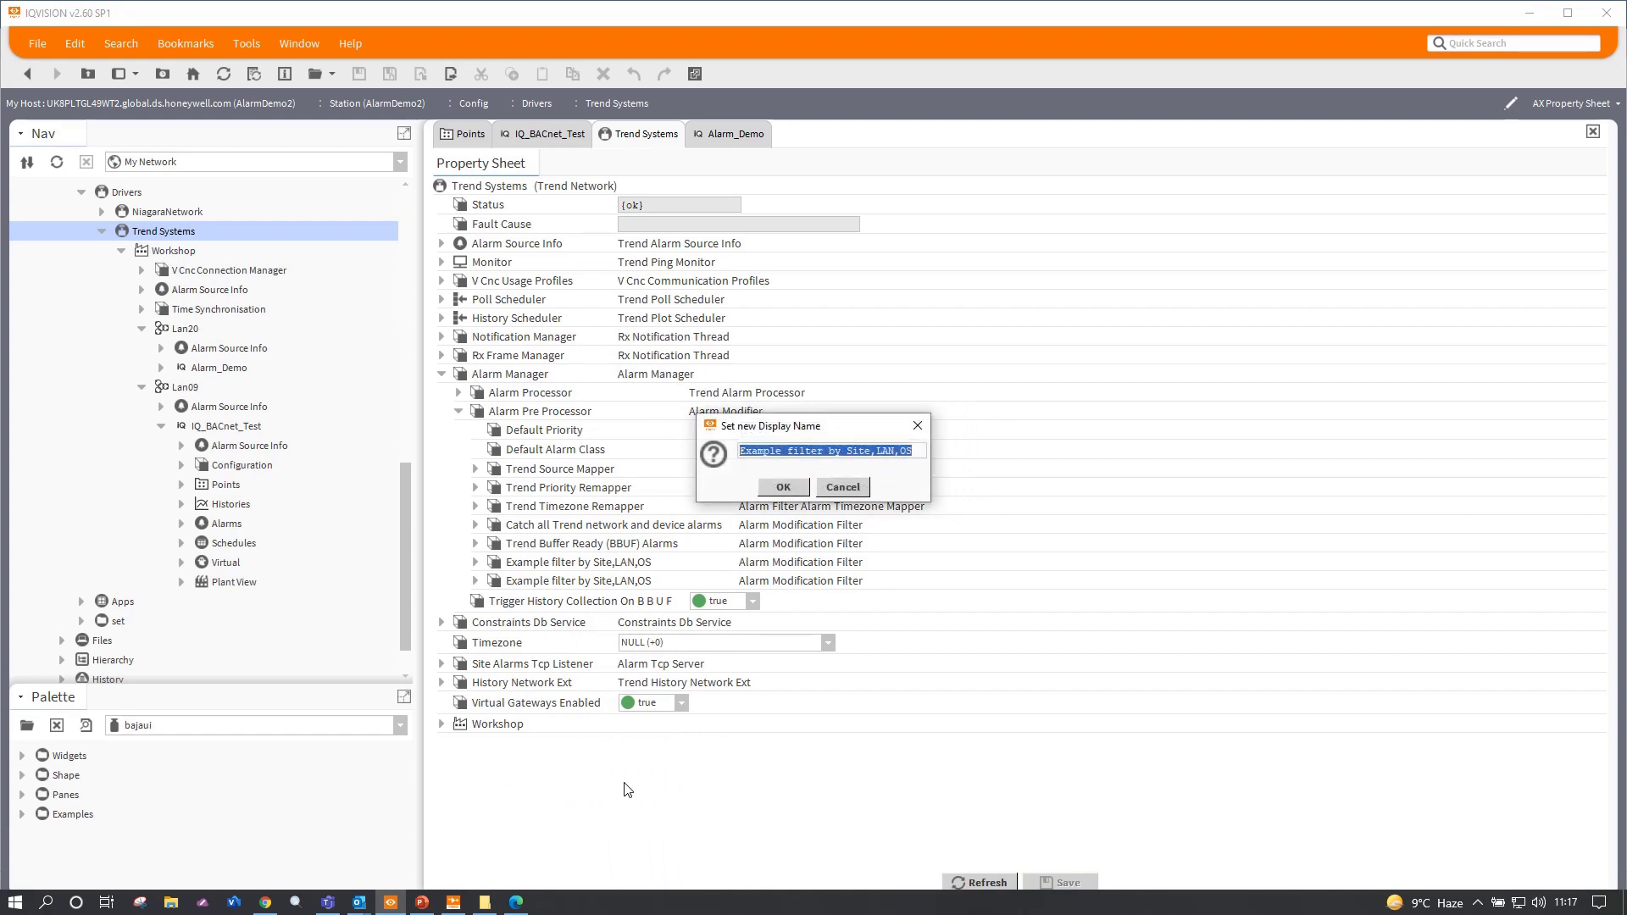
type("Boiler")
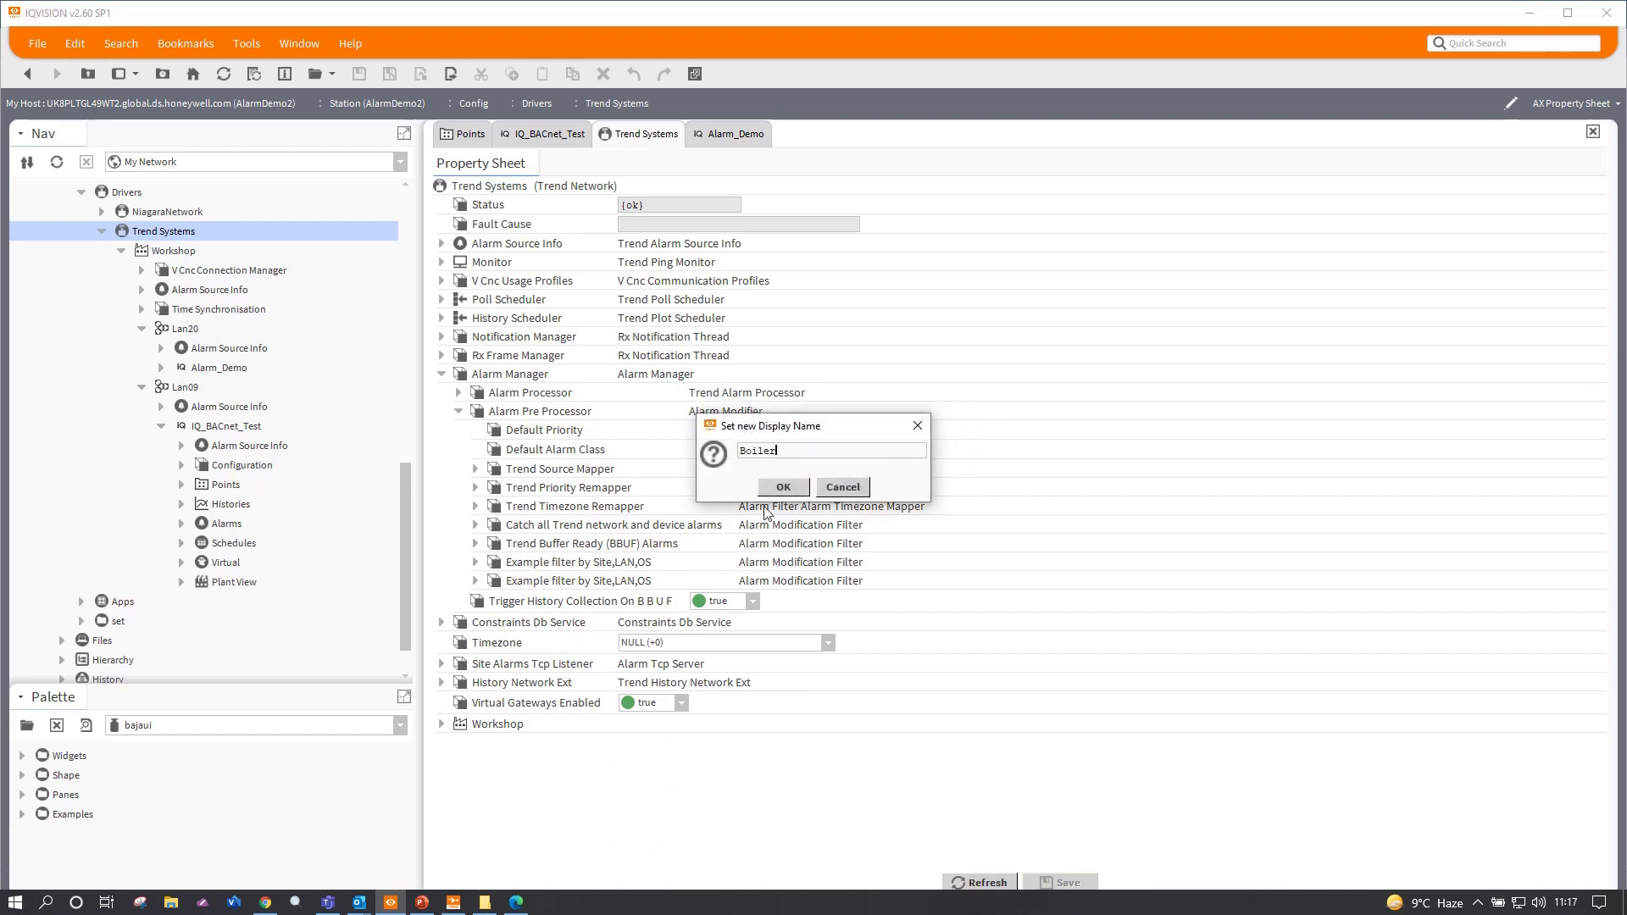
left_click(783, 487)
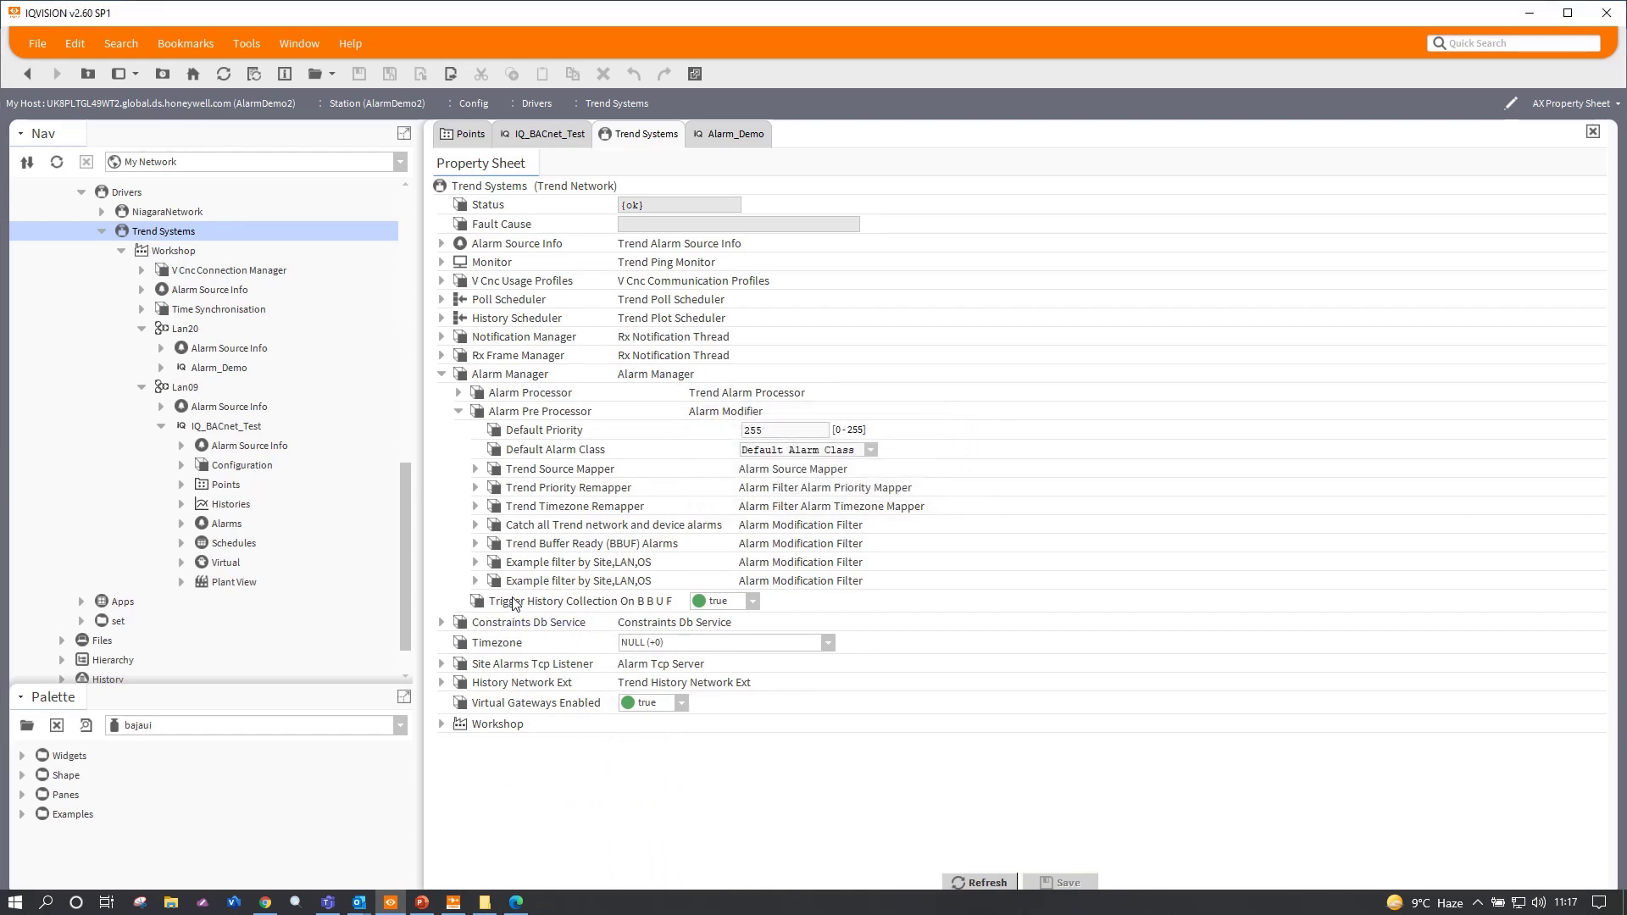
left_click(220, 76)
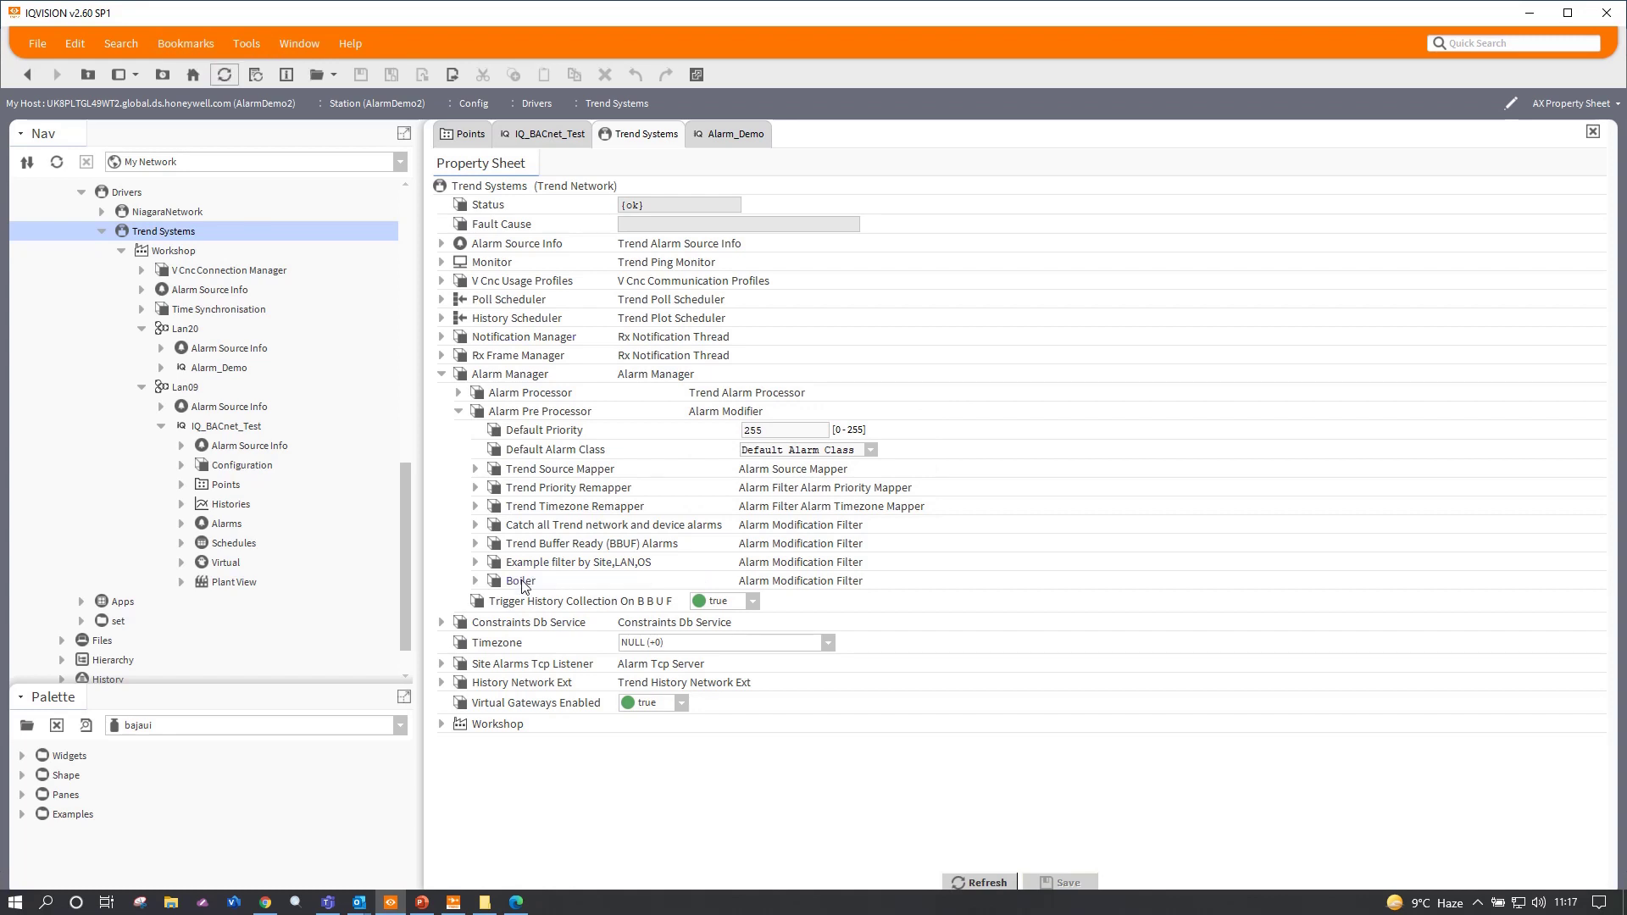
Step: Set the Boiler filter's AlarmClassModification alarm class to Boilers and save
left_click(475, 581)
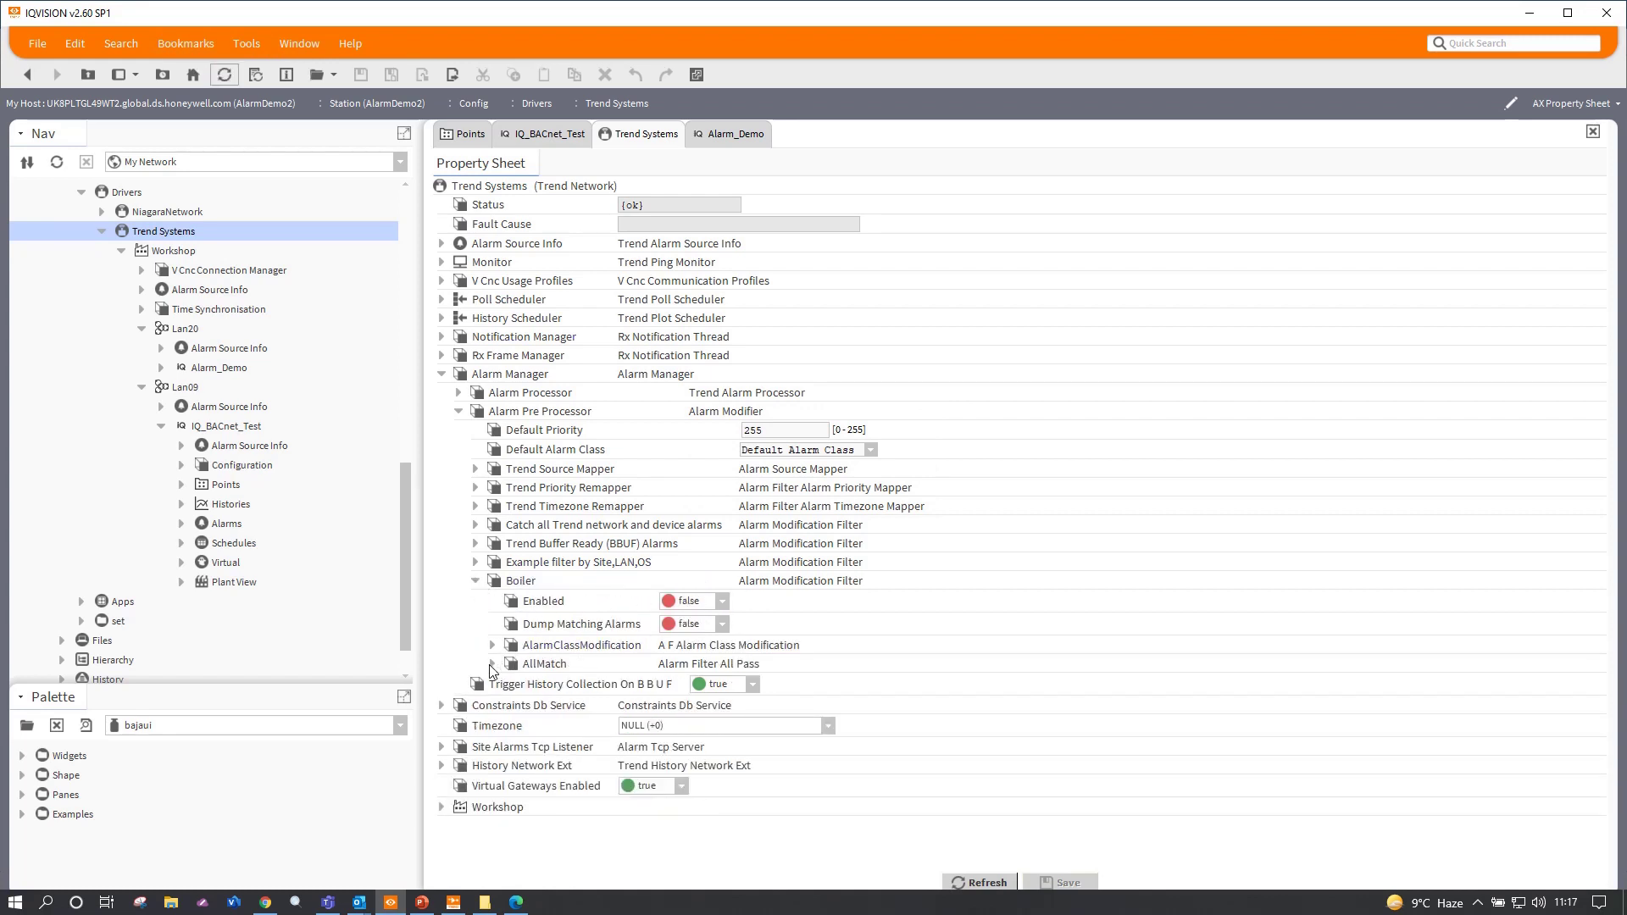
left_click(492, 665)
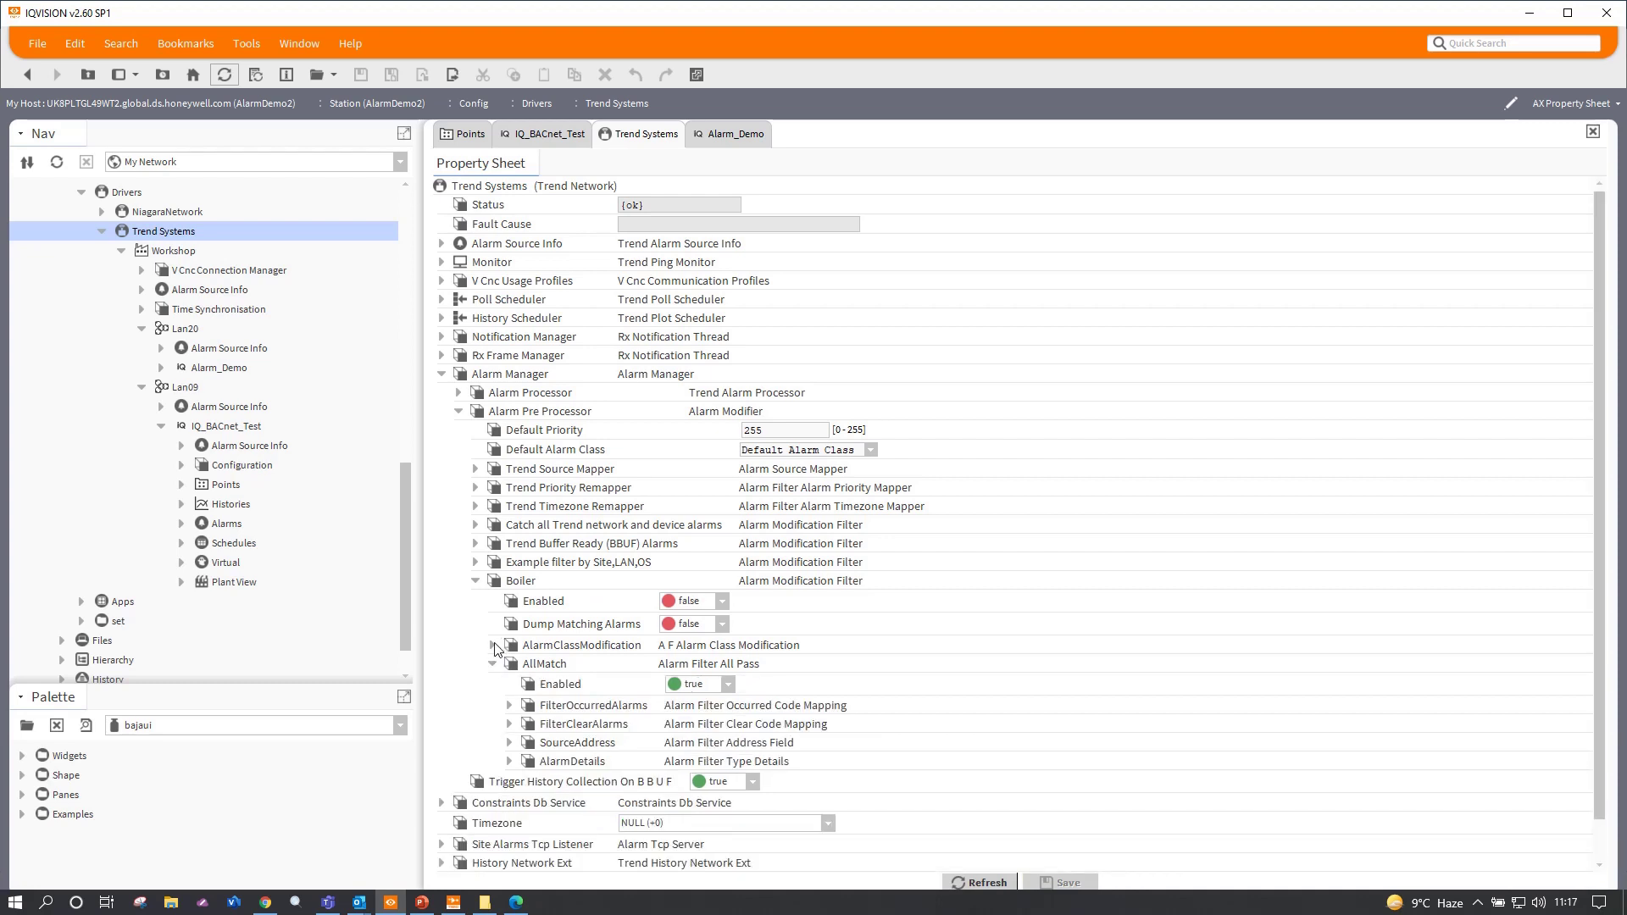
left_click(493, 646)
scroll(497, 650, "down", 1)
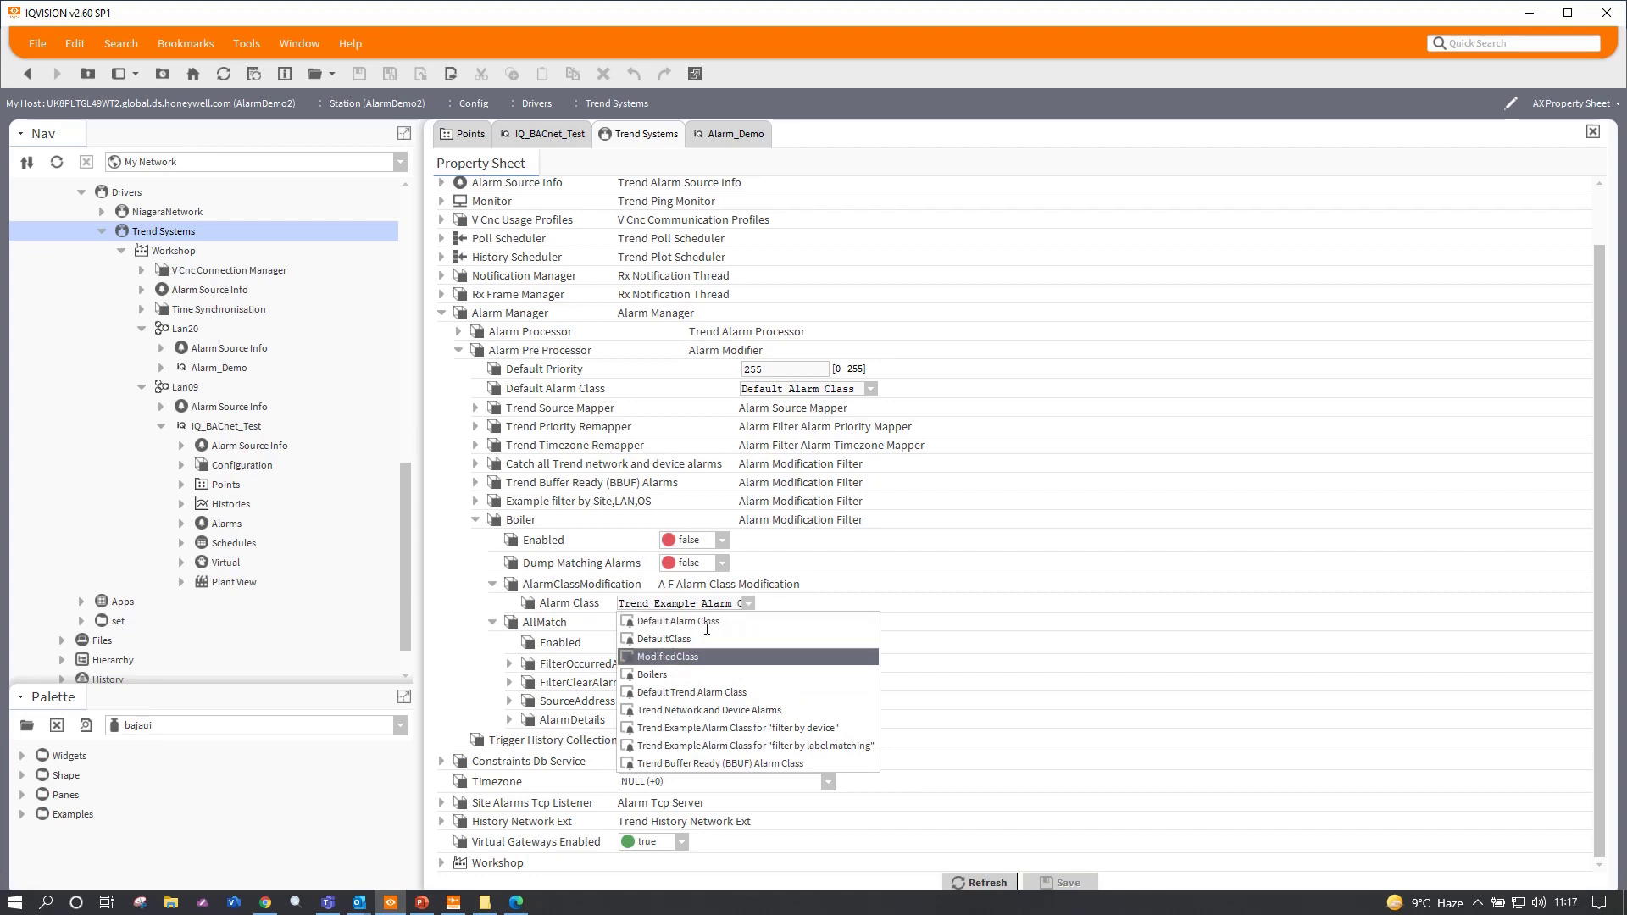
left_click(670, 675)
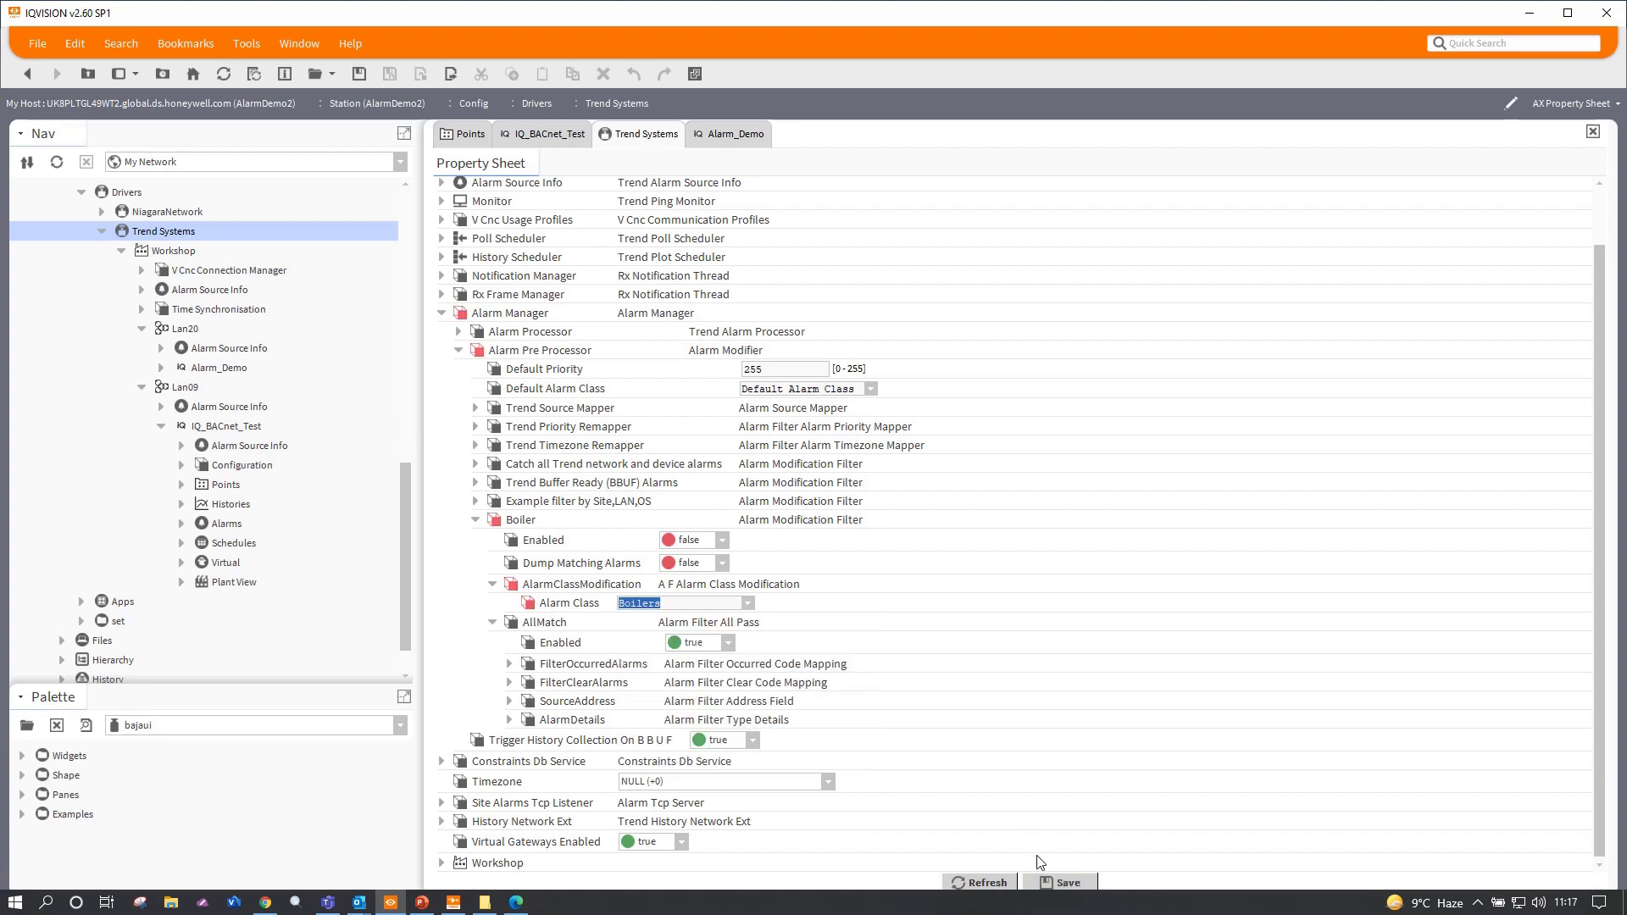
left_click(1044, 881)
Step: Enable the Boiler alarm modification filter by setting Enabled to true, and save
left_click(705, 541)
left_click(690, 578)
left_click(1061, 882)
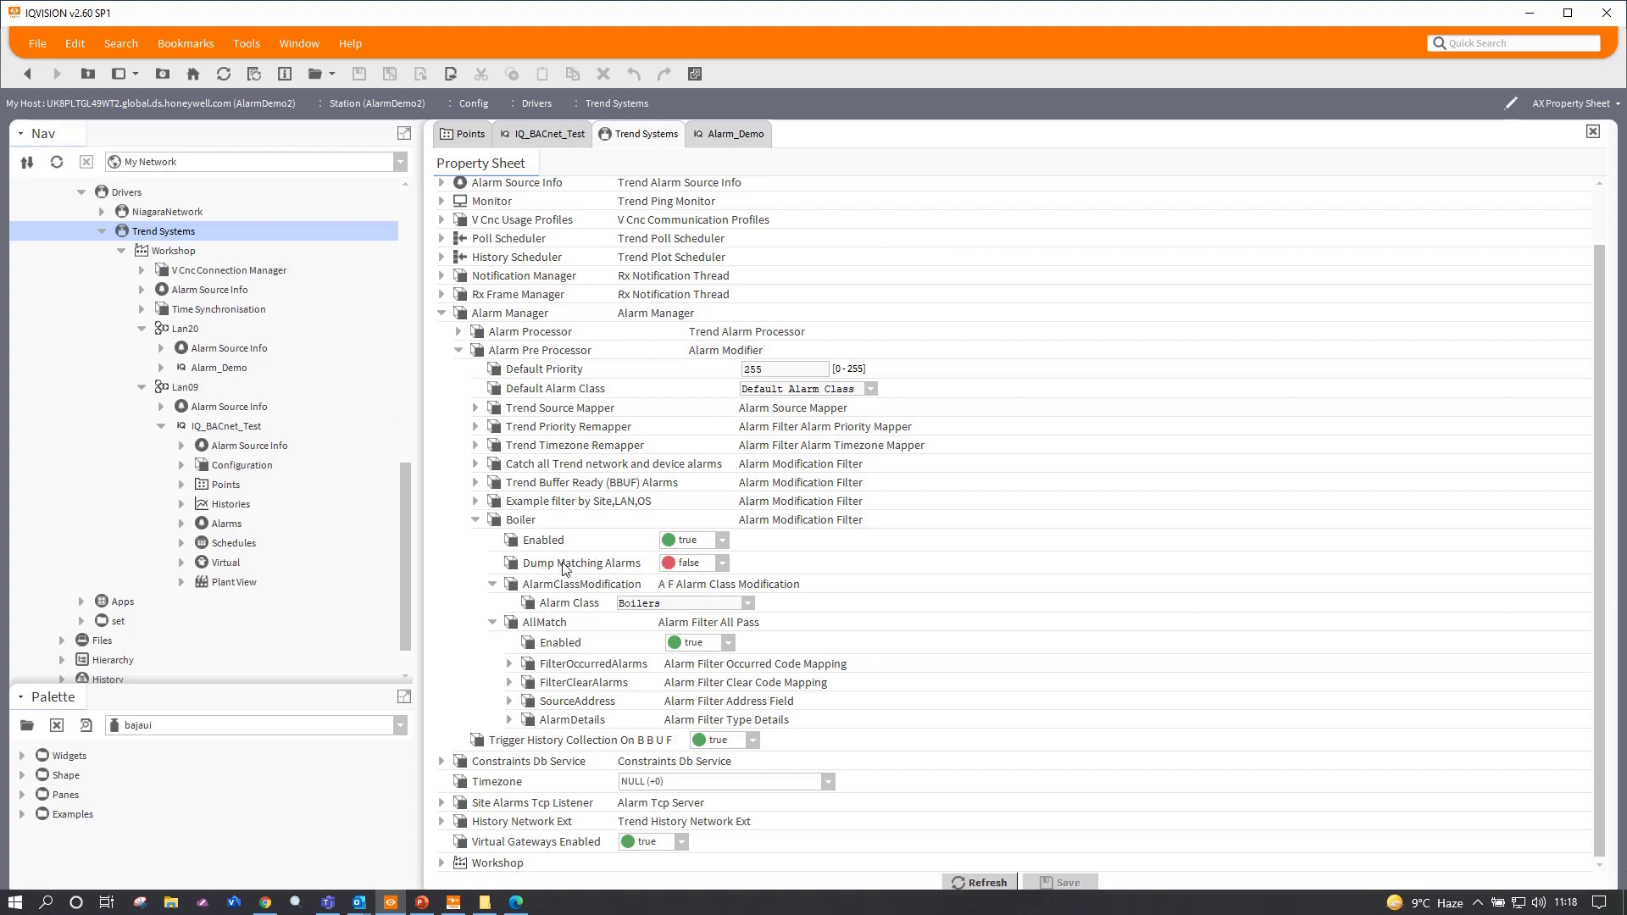
Step: Examine the Boiler filter's Dump Matching Alarms, FilterOccurredAlarms and FilterClearAlarms settings, and collapse the filter
left_click(694, 565)
left_click(692, 567)
left_click(510, 665)
left_click(511, 666)
left_click(510, 684)
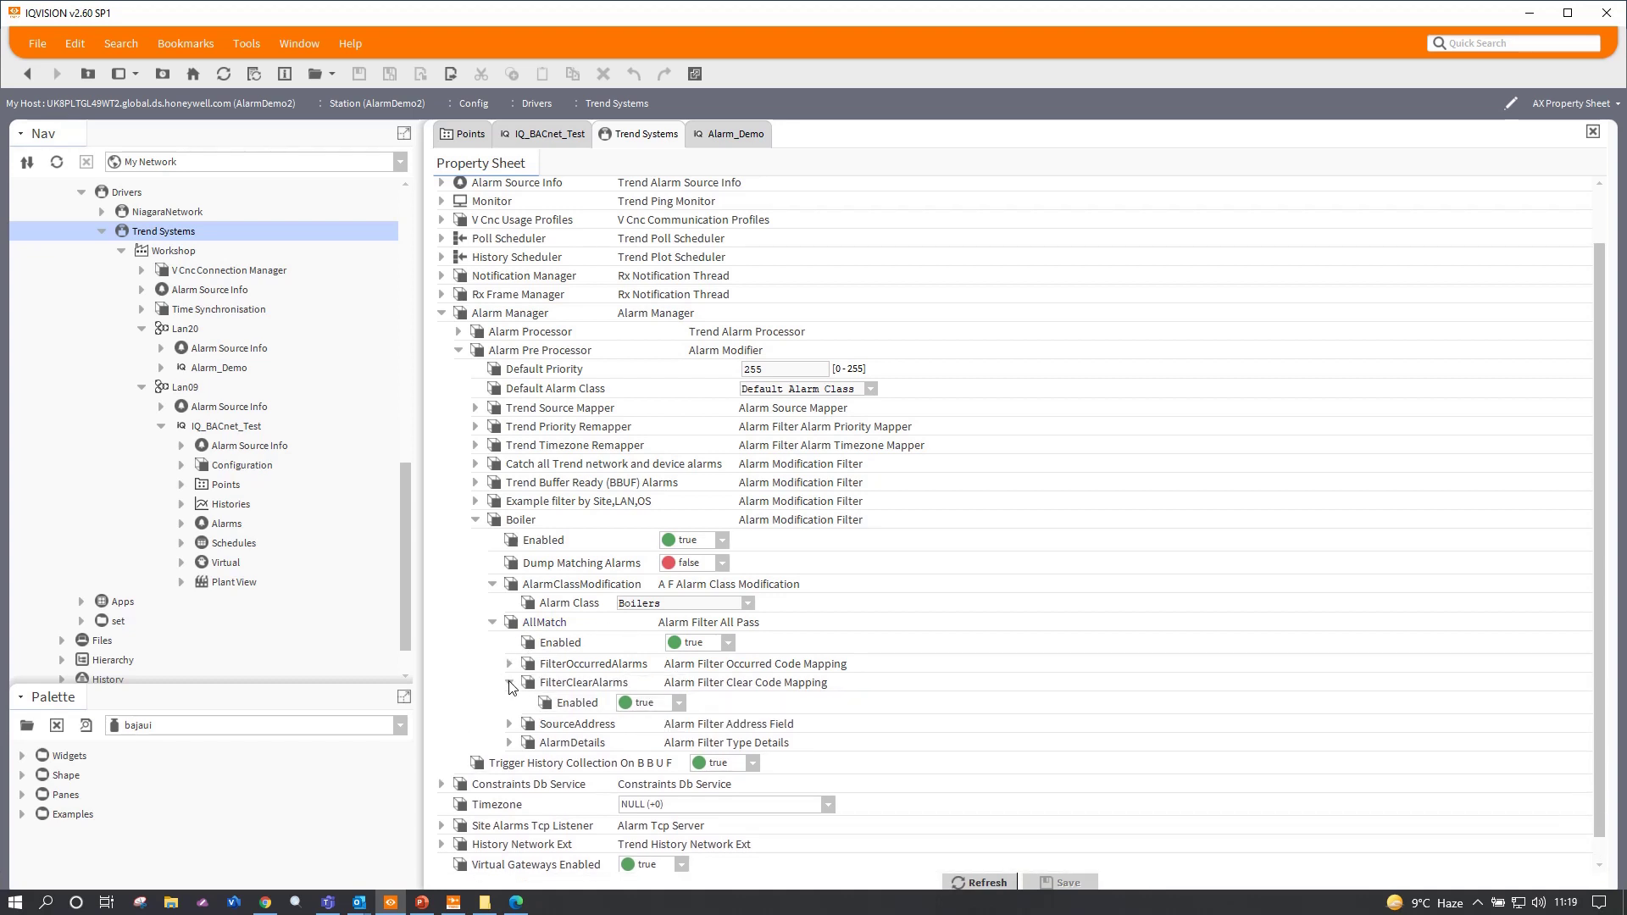
left_click(509, 684)
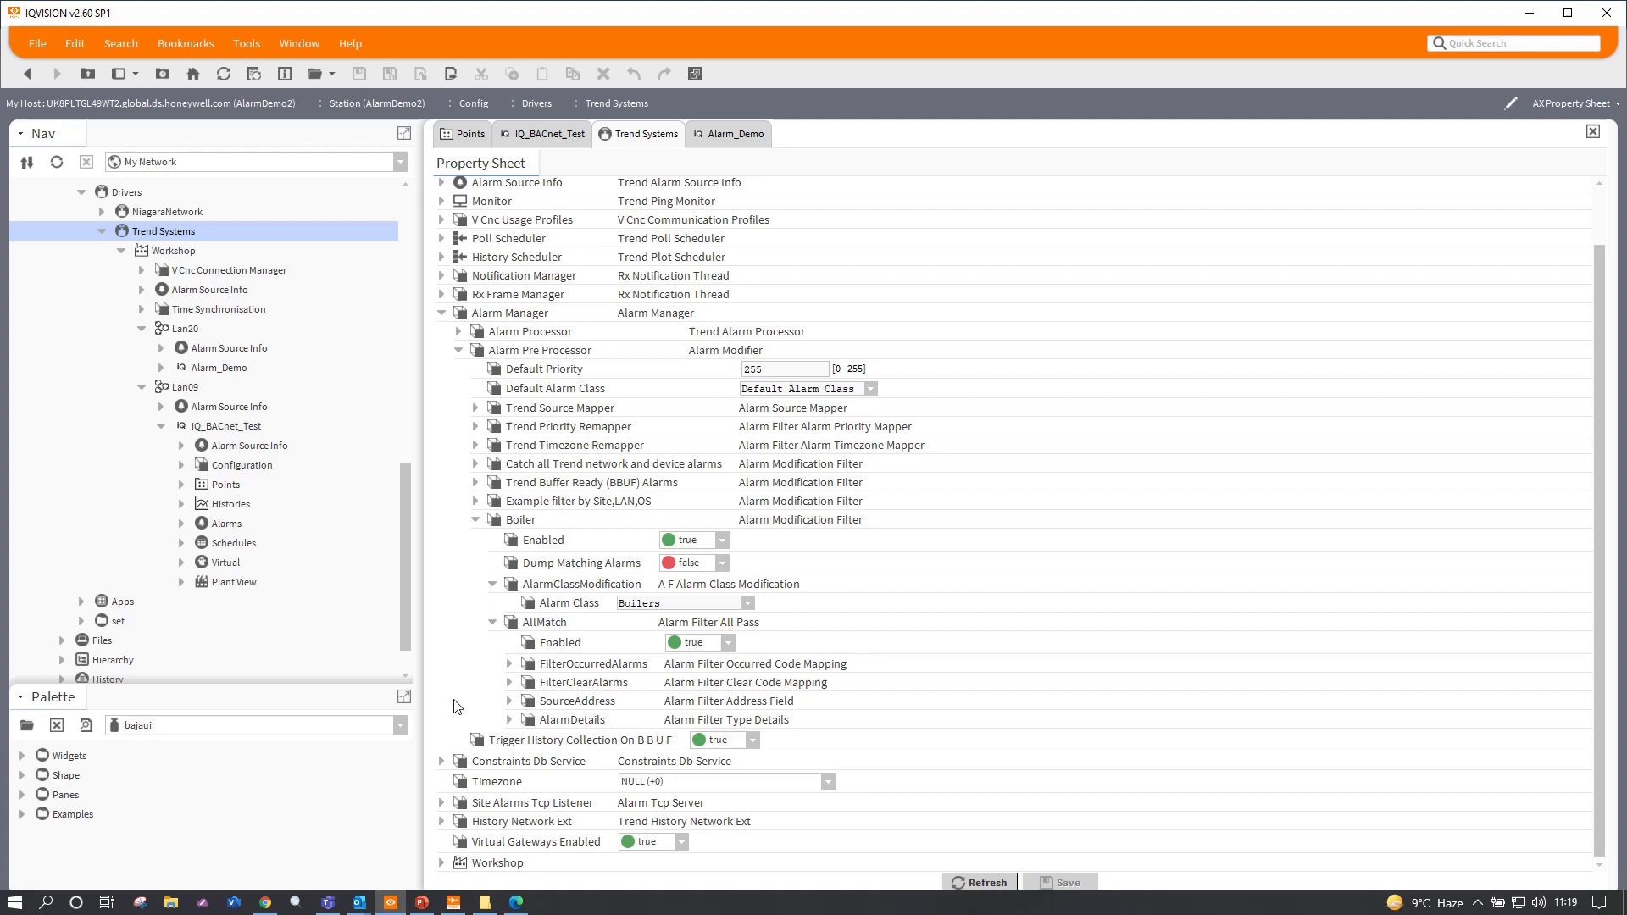
left_click(477, 521)
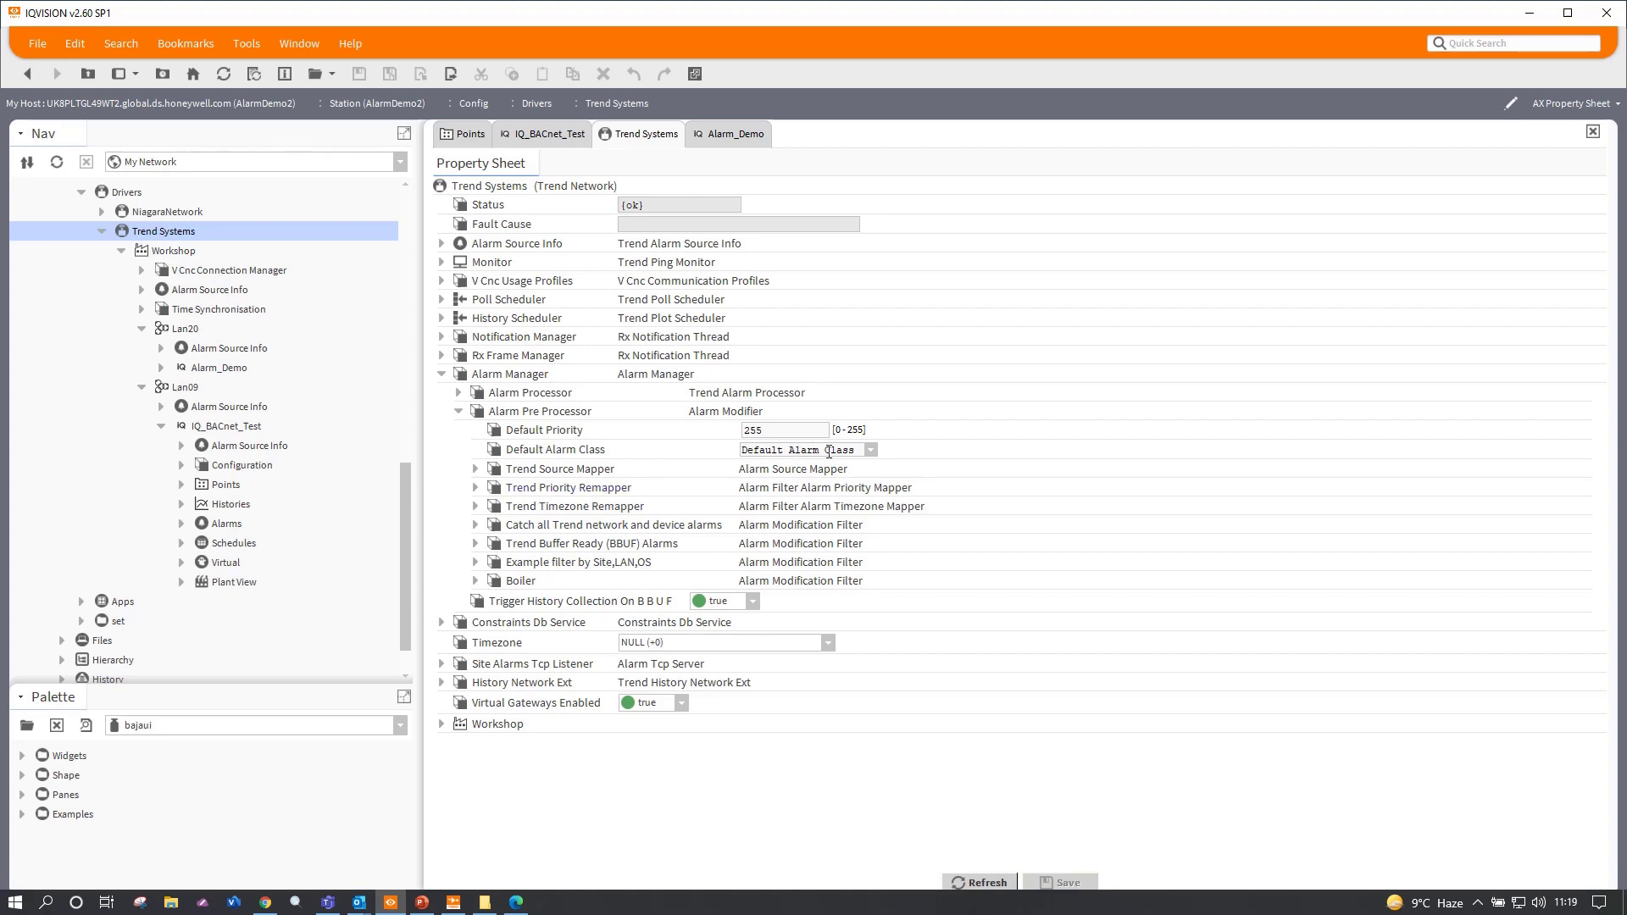
Step: Set Lan, Outstations and Site Guid Or Mac Address to * in the Boiler filter's SourceAddress
left_click(475, 581)
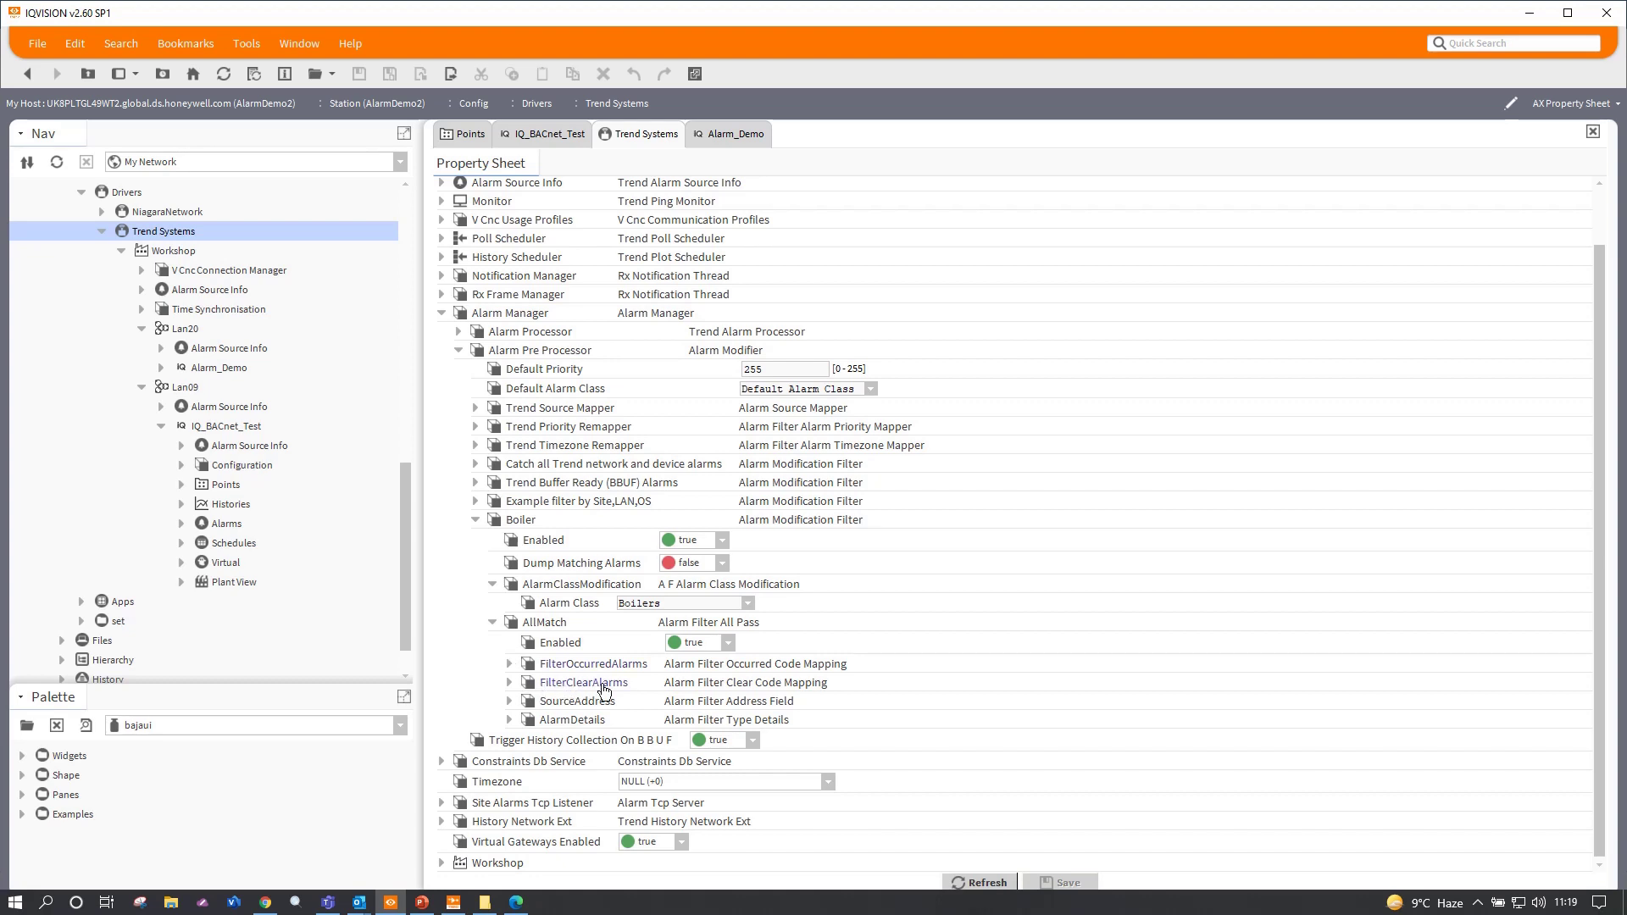
left_click(510, 701)
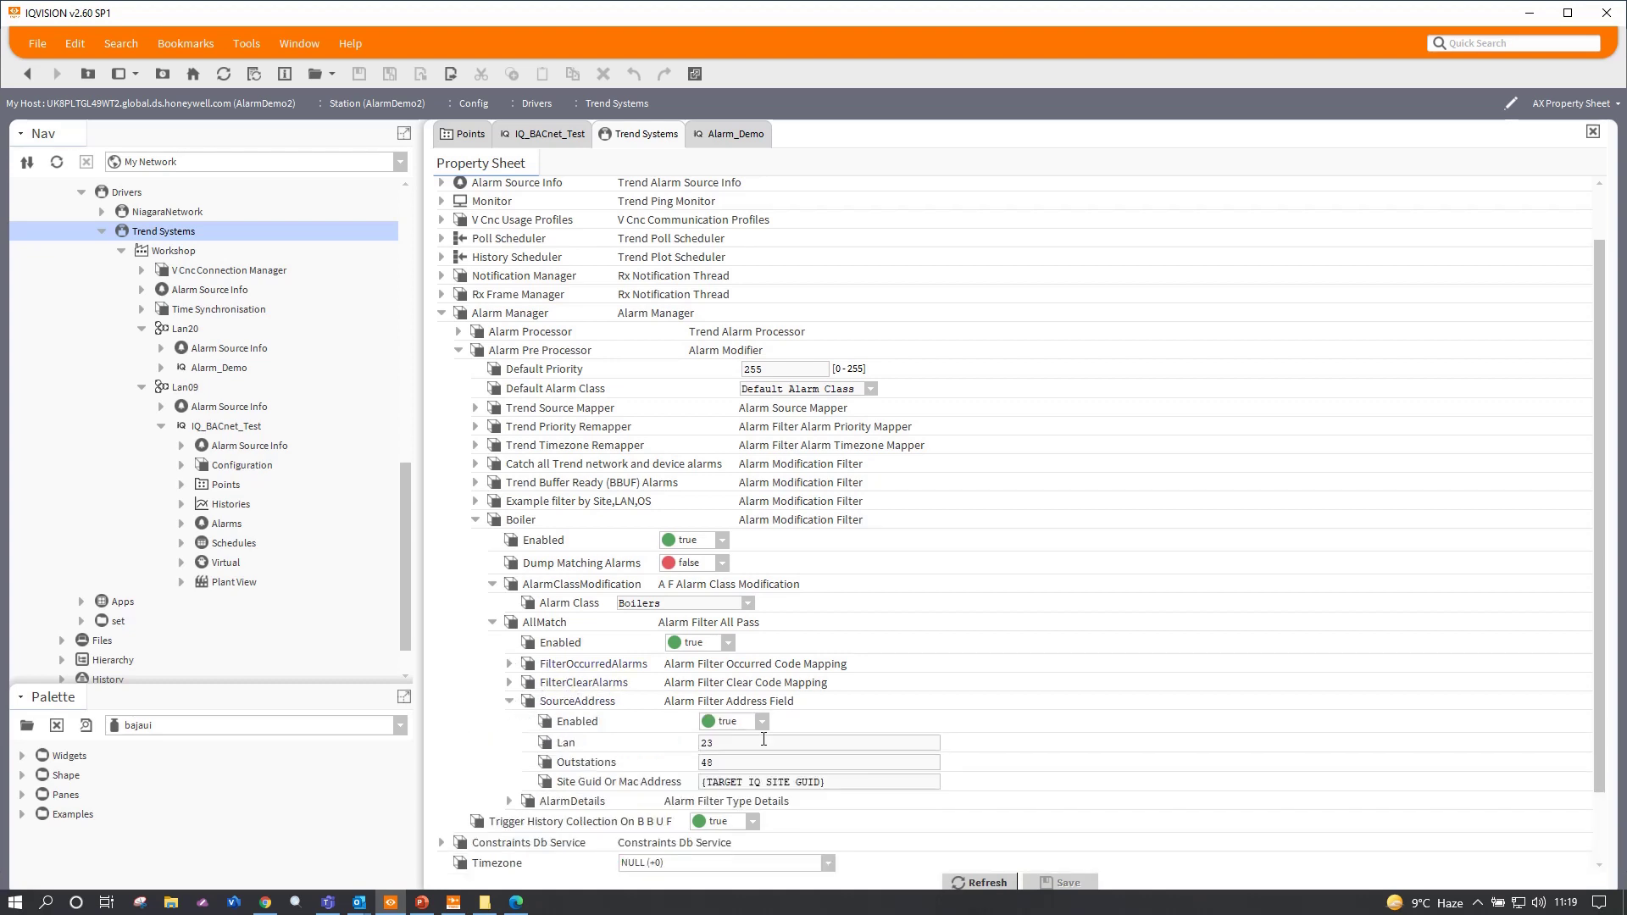
left_click_drag(750, 743, 604, 742)
type("4")
left_click_drag(762, 761, 630, 760)
type("*")
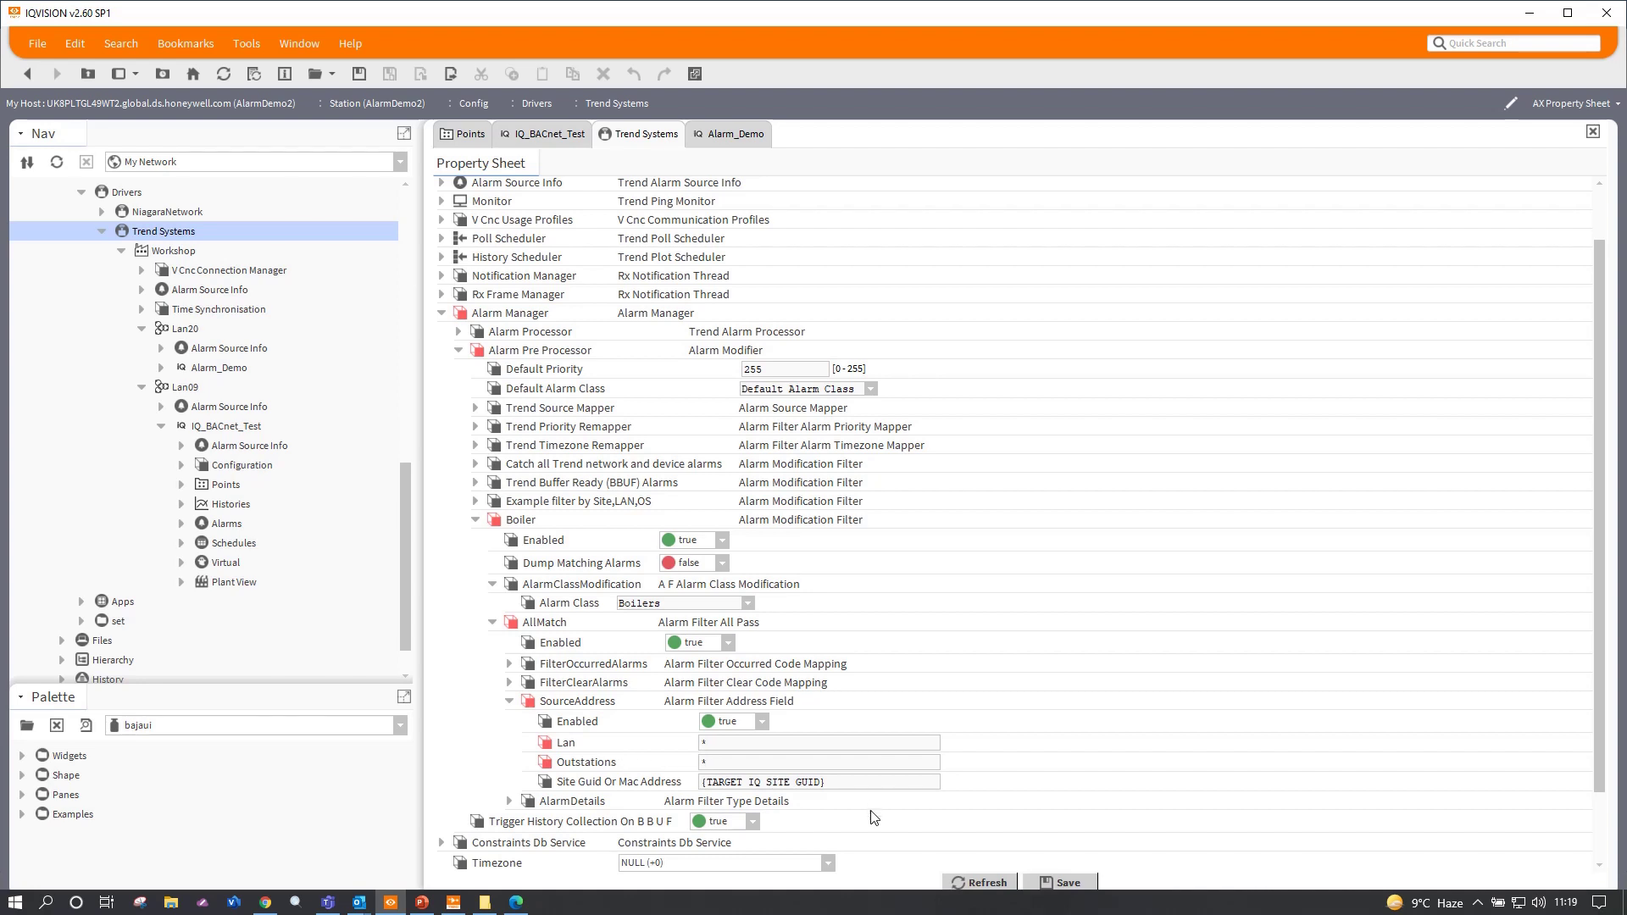
left_click(861, 779)
left_click_drag(849, 781, 568, 769)
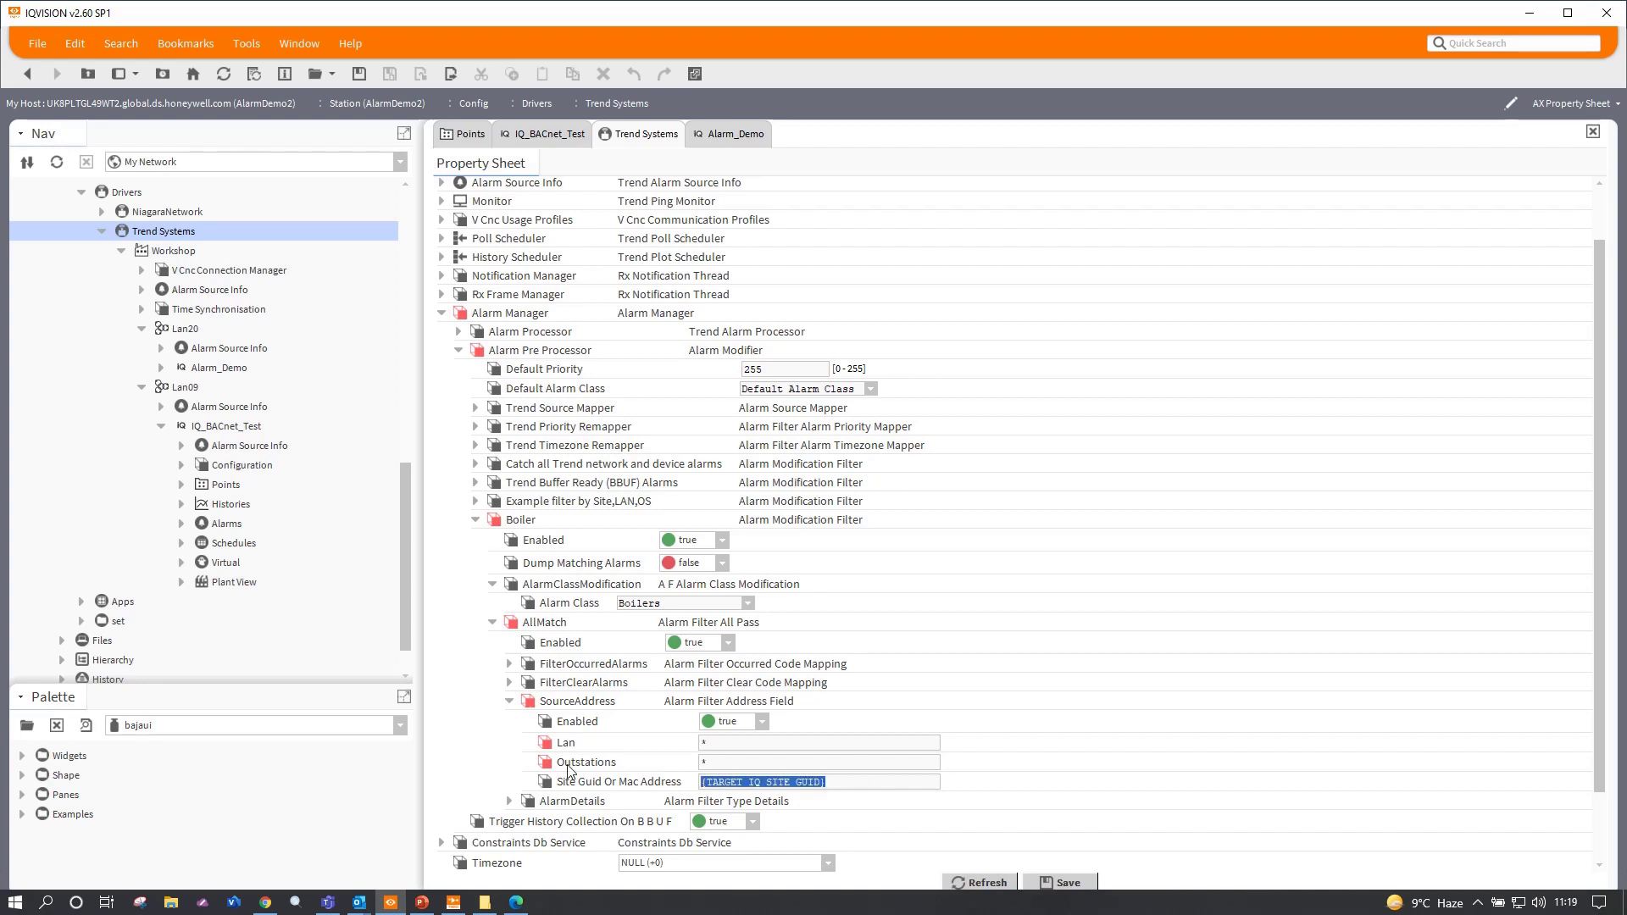
type("*")
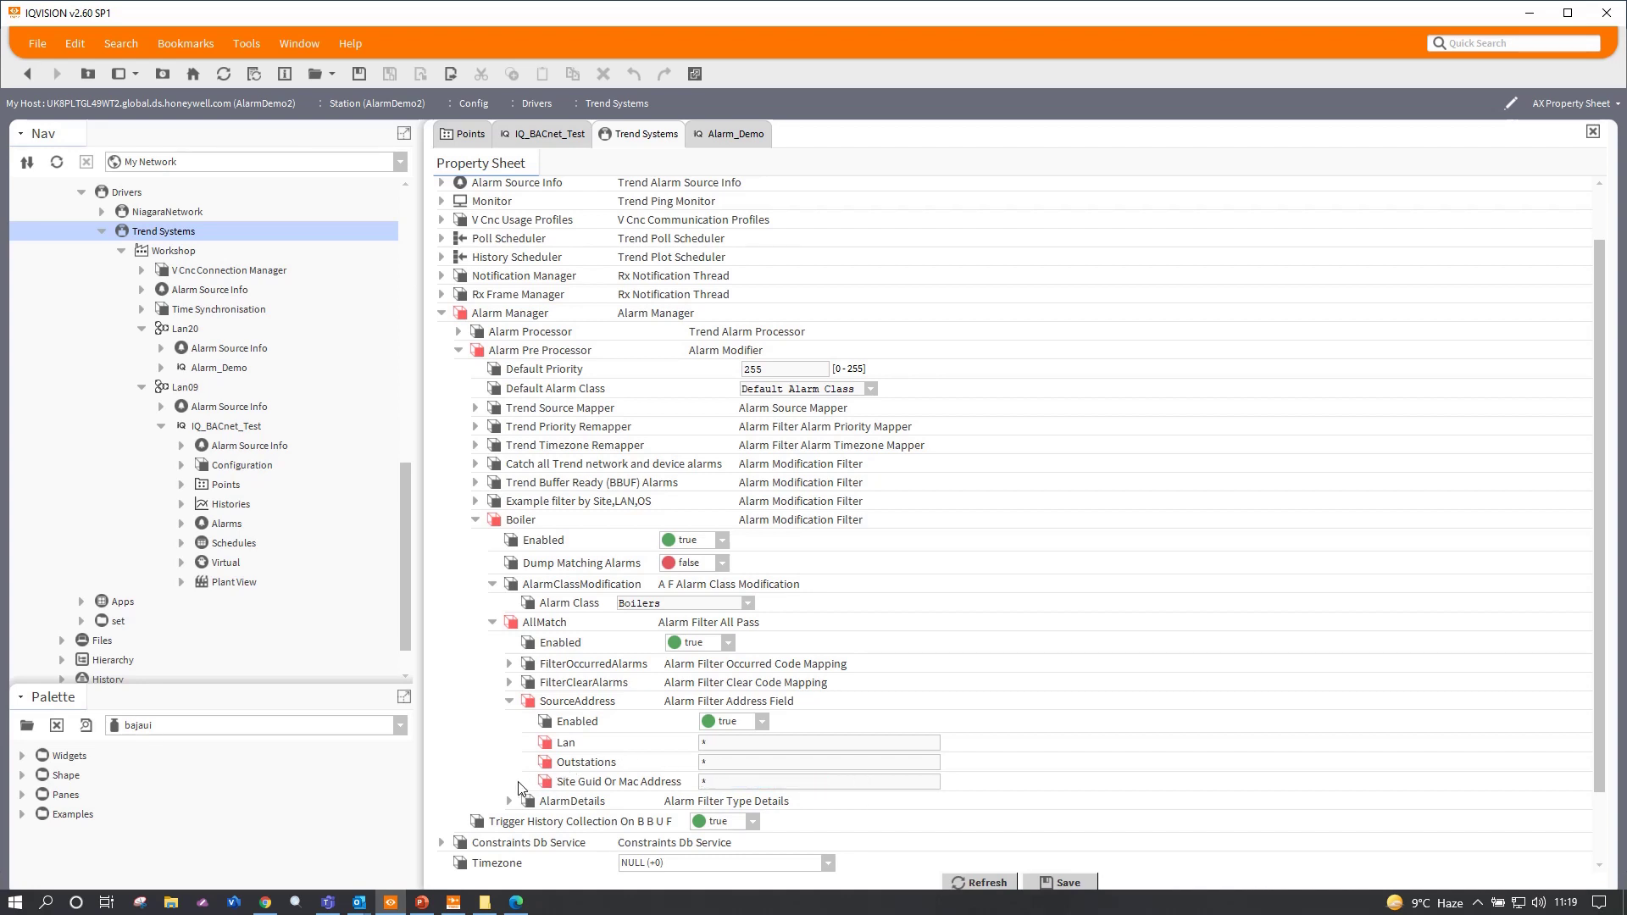
Step: Set Module Code Or Item Label to "Boiler*" in the Boiler filter's AlarmDetails, save and refresh
left_click(509, 801)
scroll(940, 796, "down", 3)
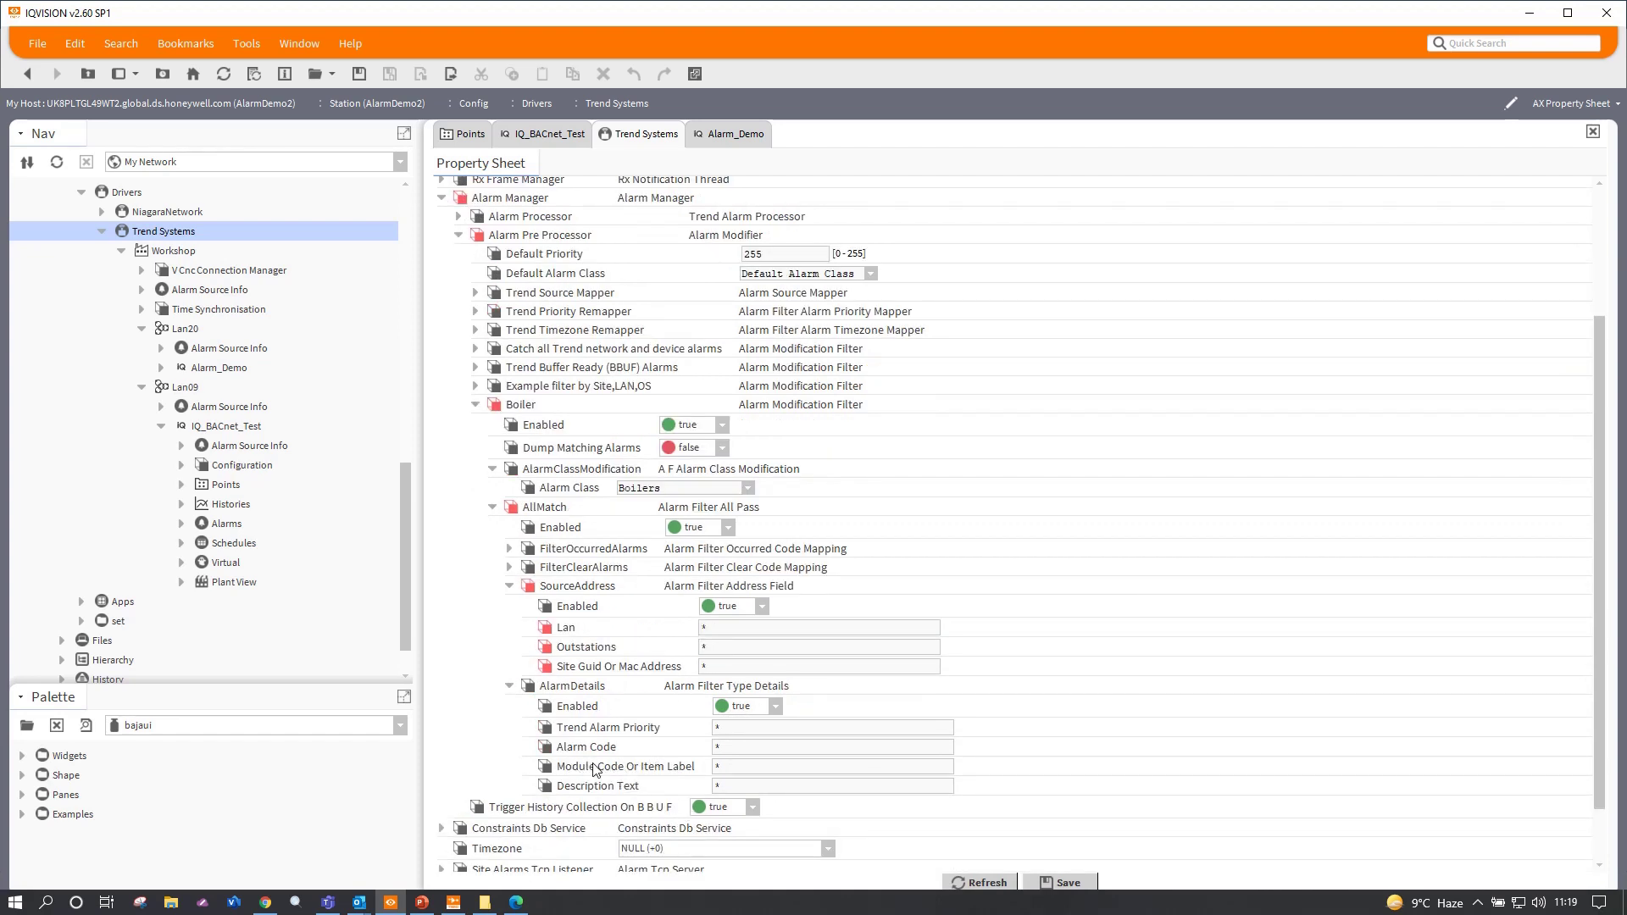
double_click(752, 766)
type("\"Boiler")
left_click(1061, 882)
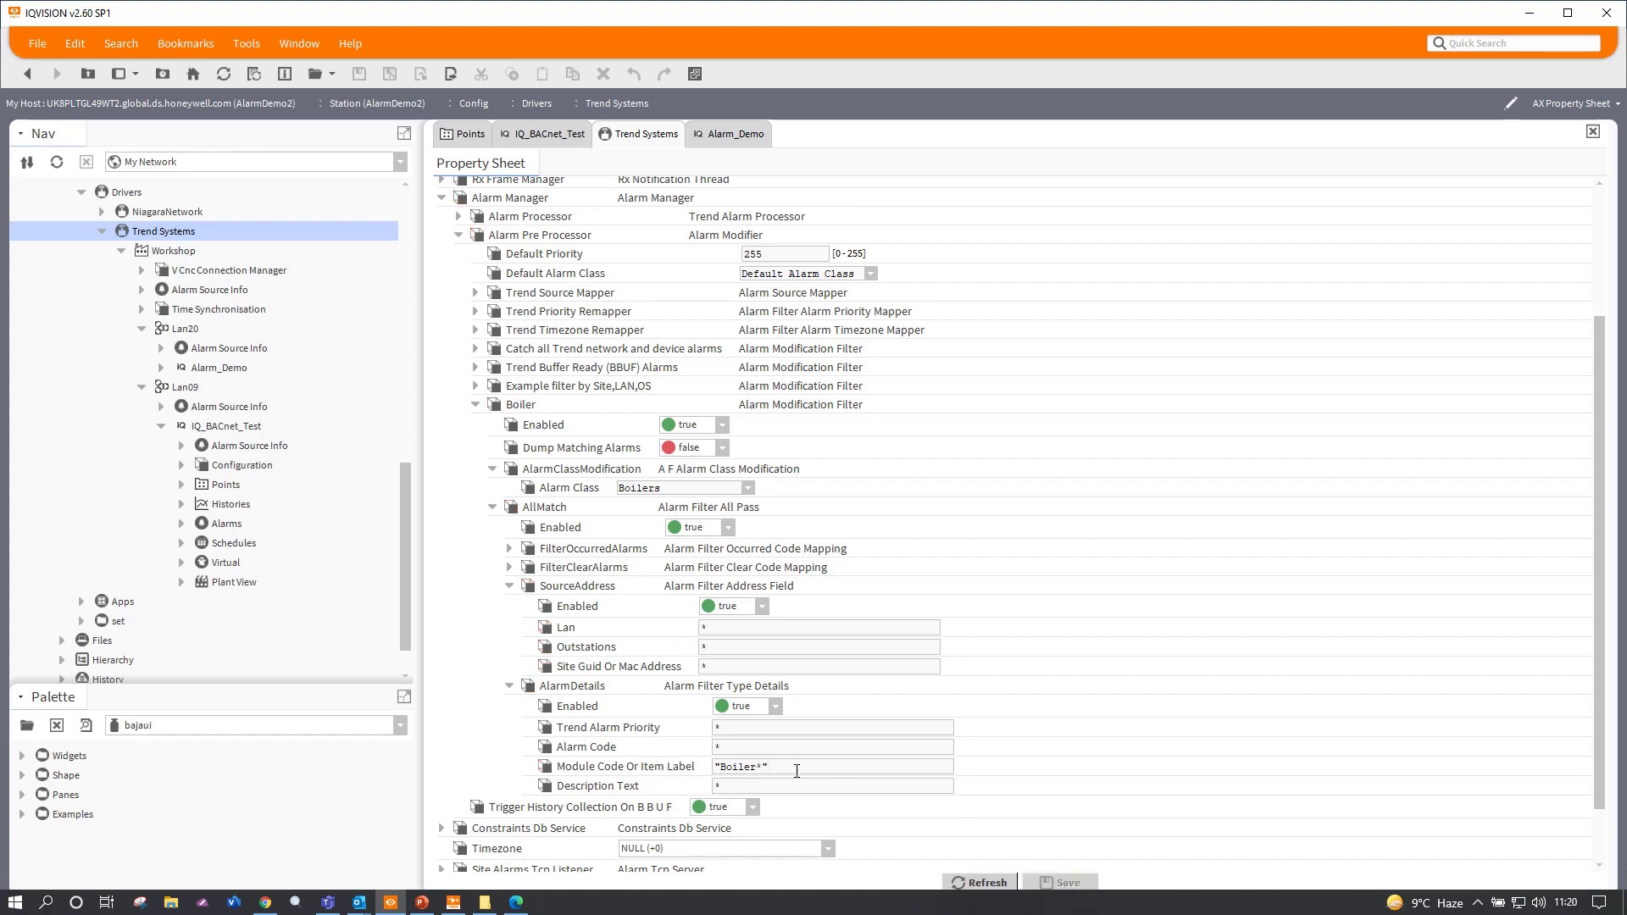
left_click(764, 766)
left_click_drag(763, 766, 759, 766)
left_click(793, 766)
left_click(984, 881)
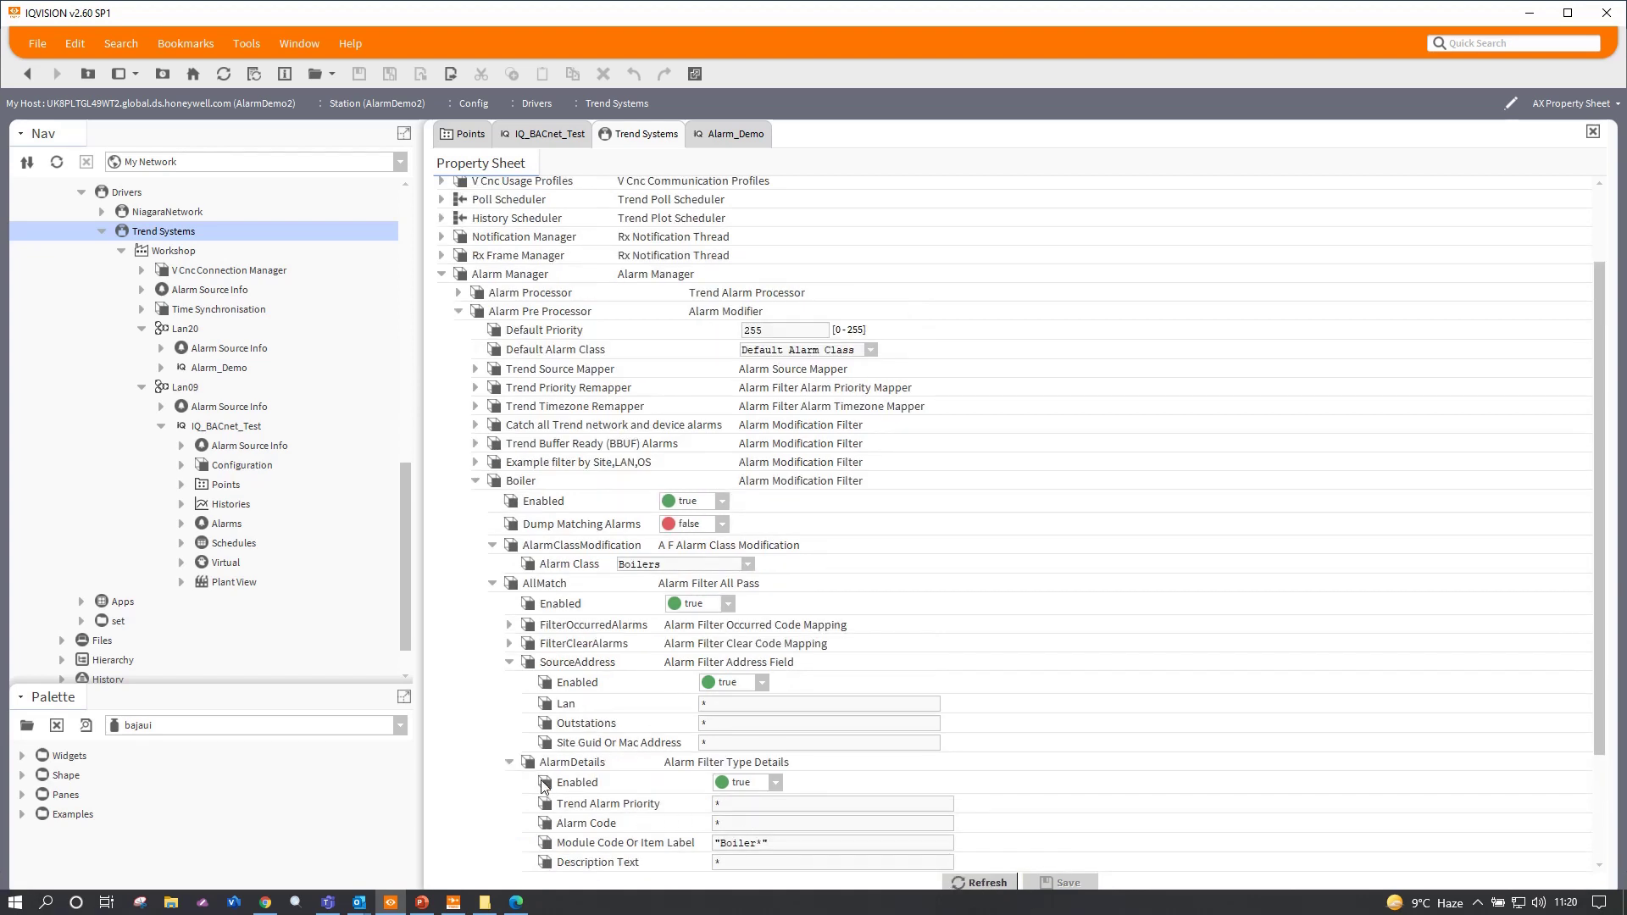
Step: Collapse the Boiler filter and view the Default Alarm Console and All Boiler Alarms on the IQ_BACnet_Test page
scroll(526, 815, "down", 1)
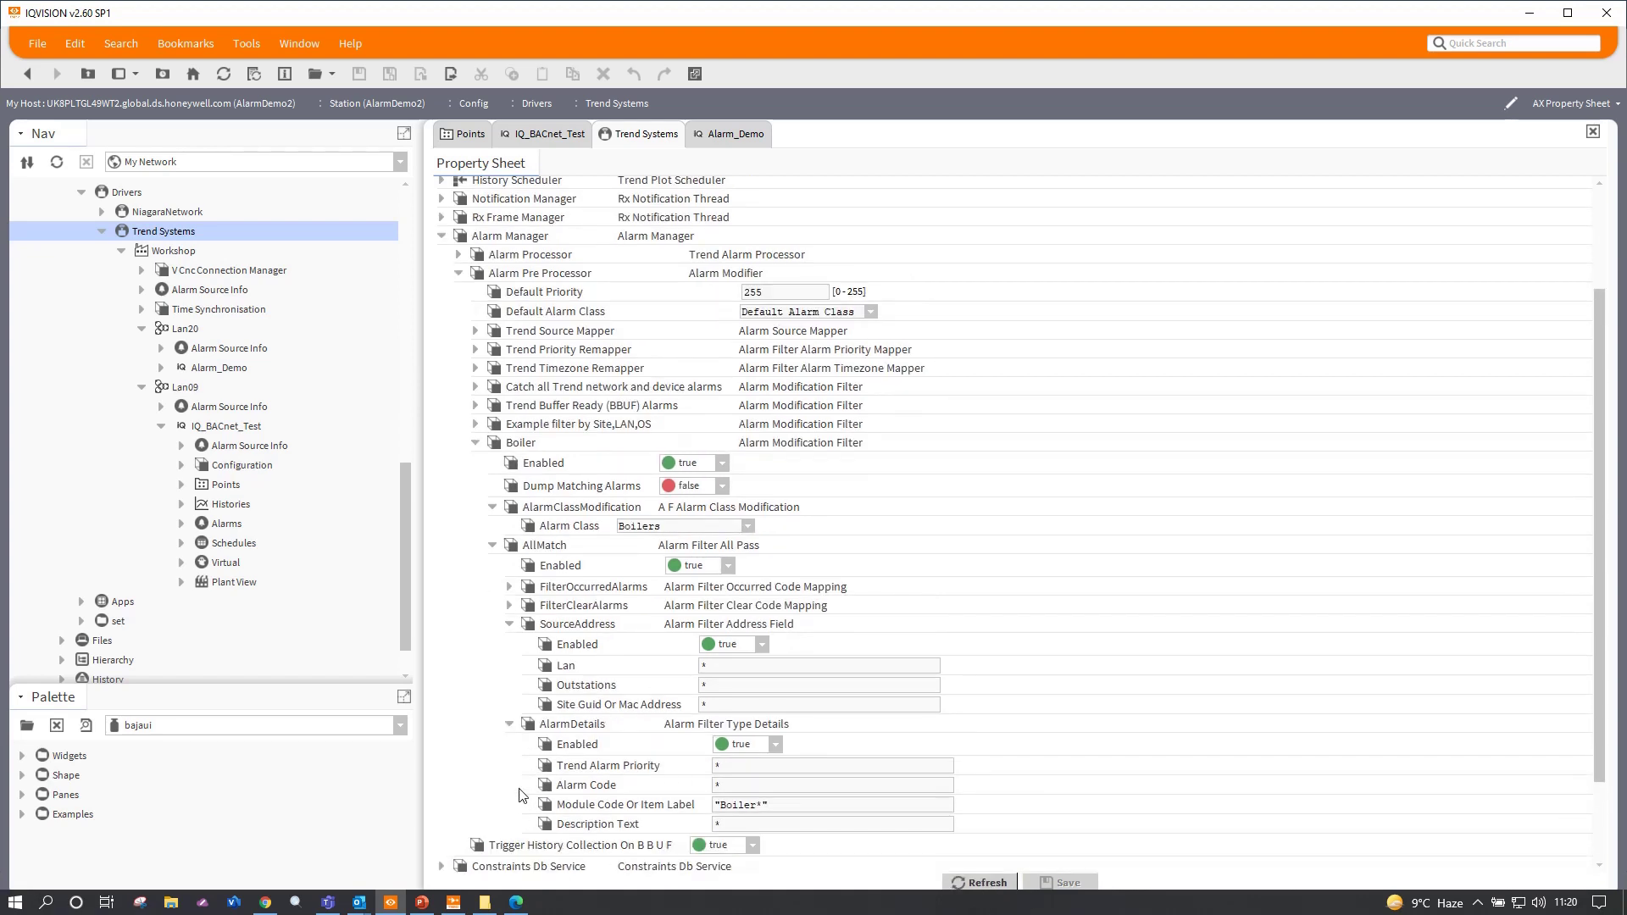
left_click(510, 726)
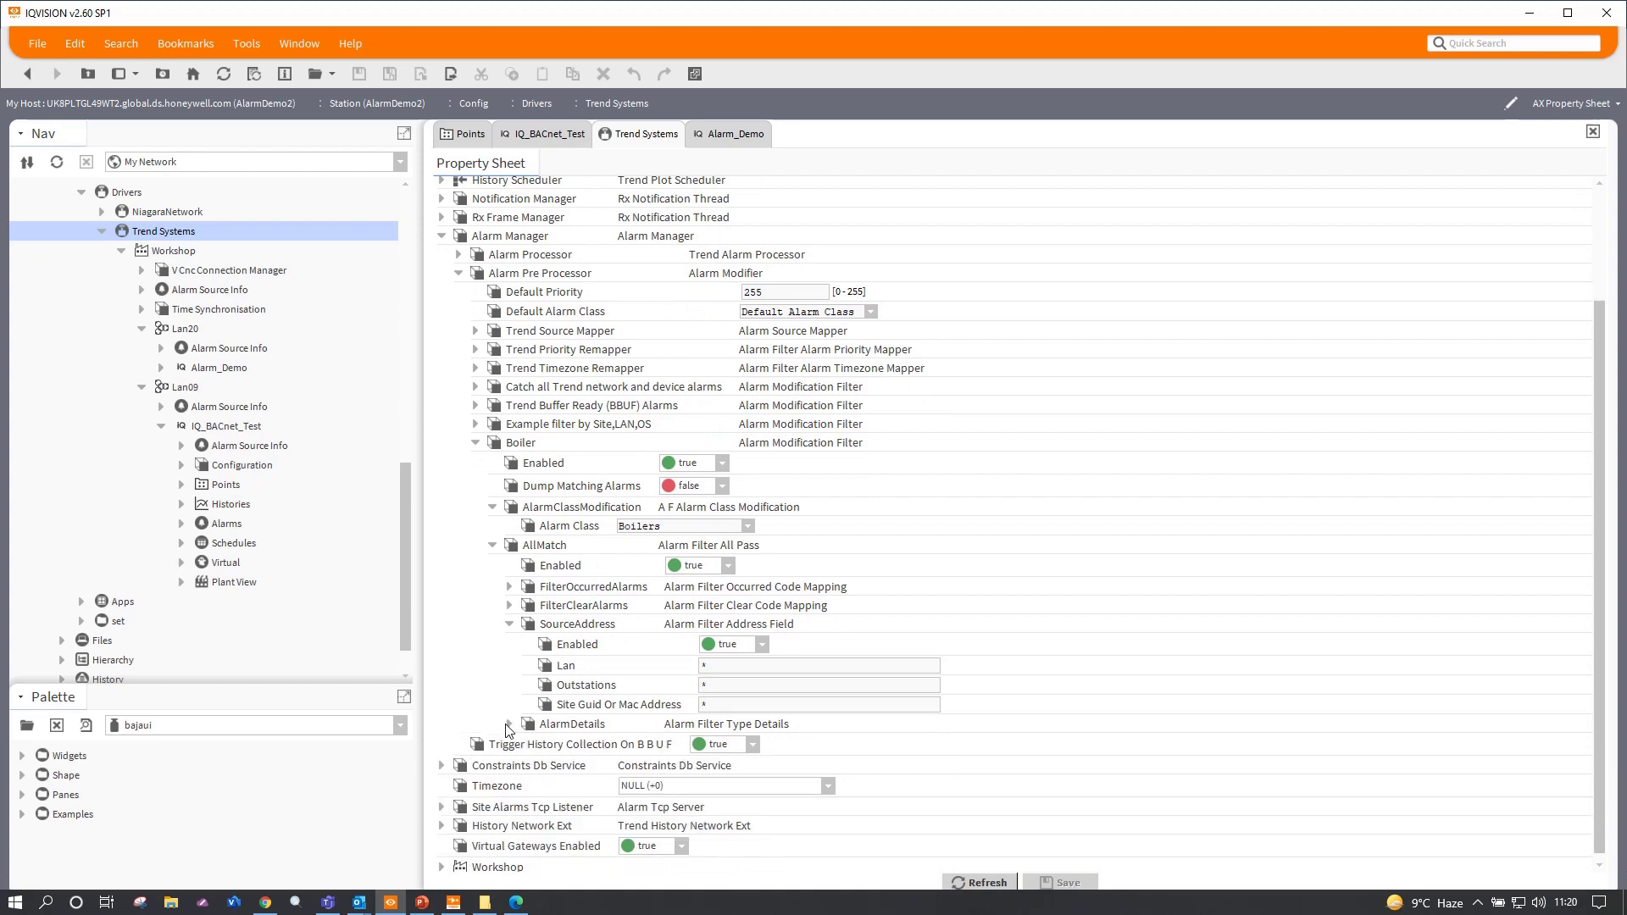
left_click(510, 626)
left_click(493, 622)
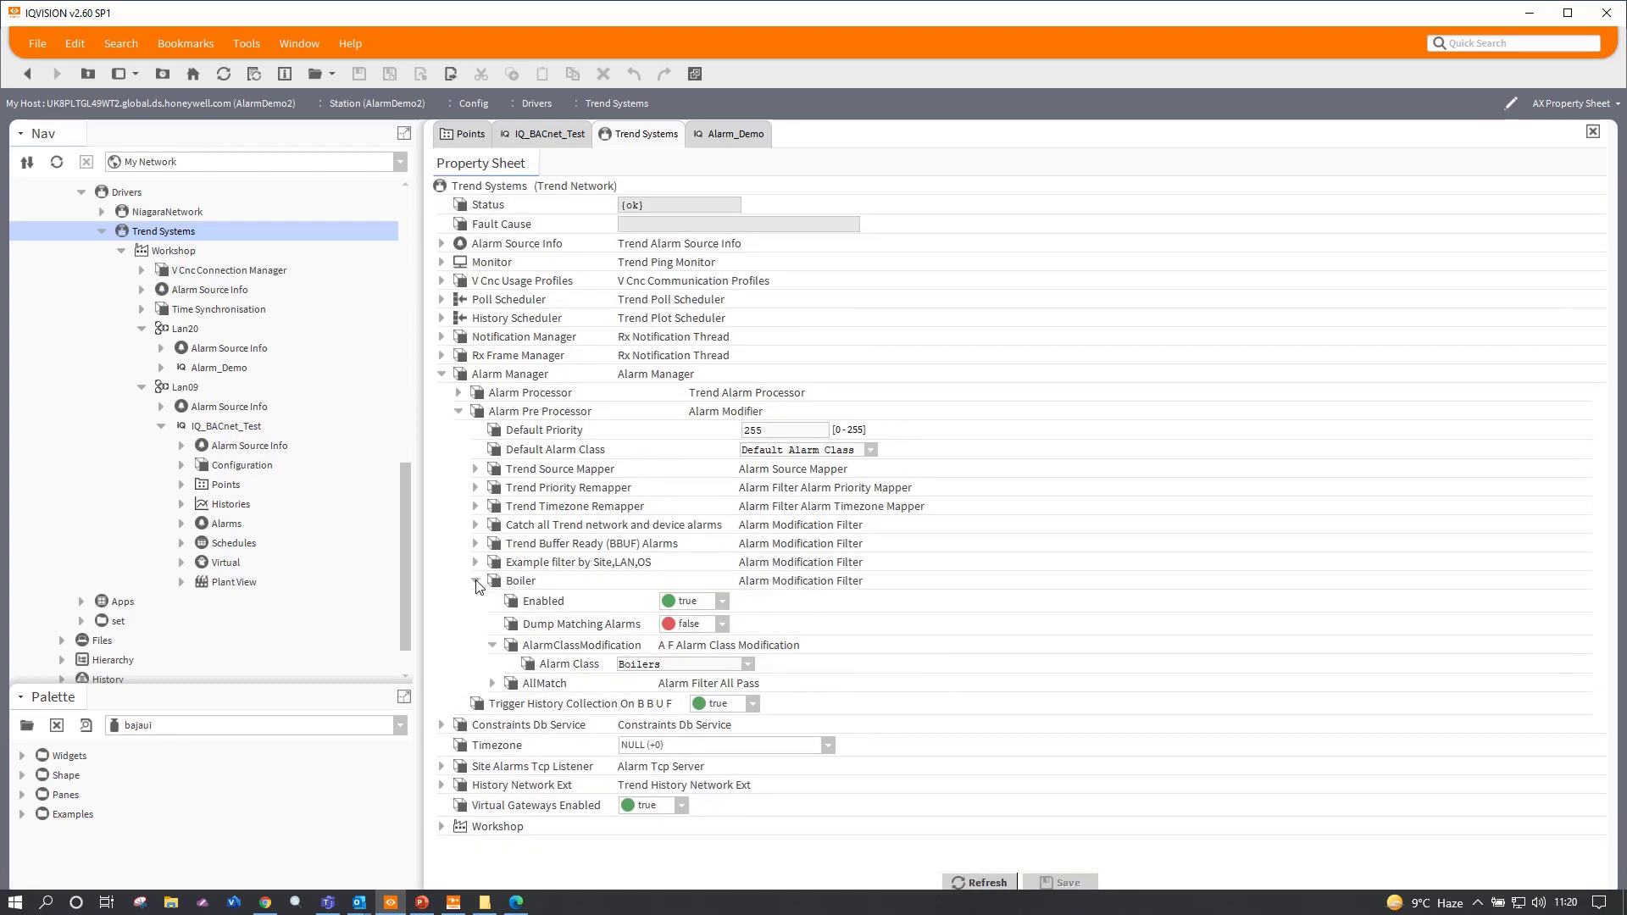
left_click(475, 581)
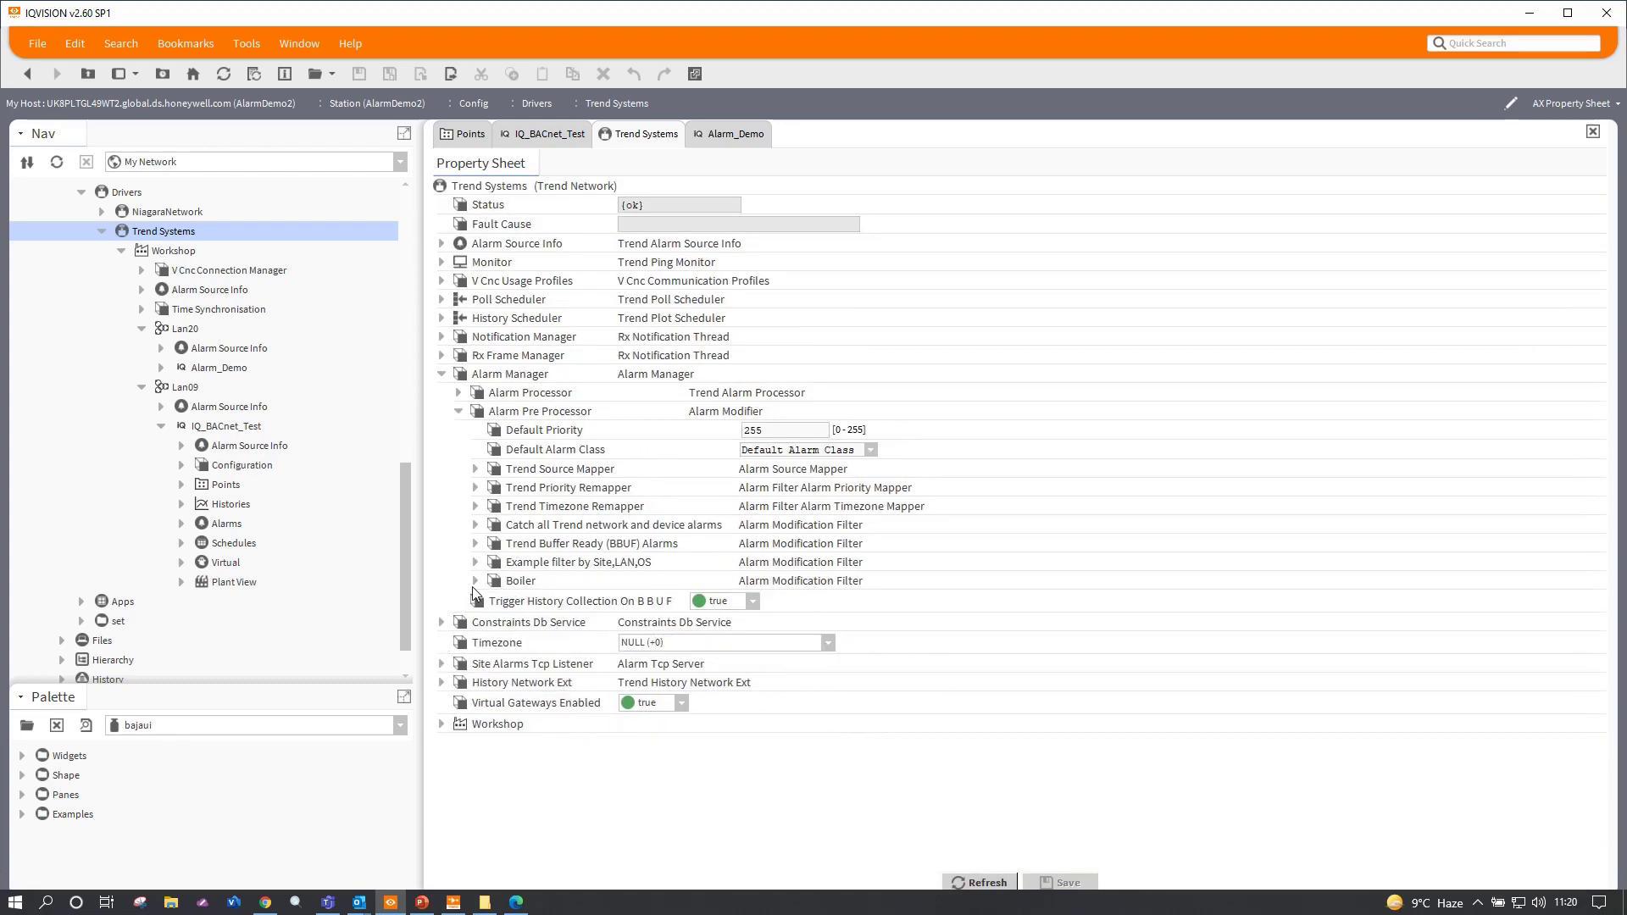
left_click(533, 136)
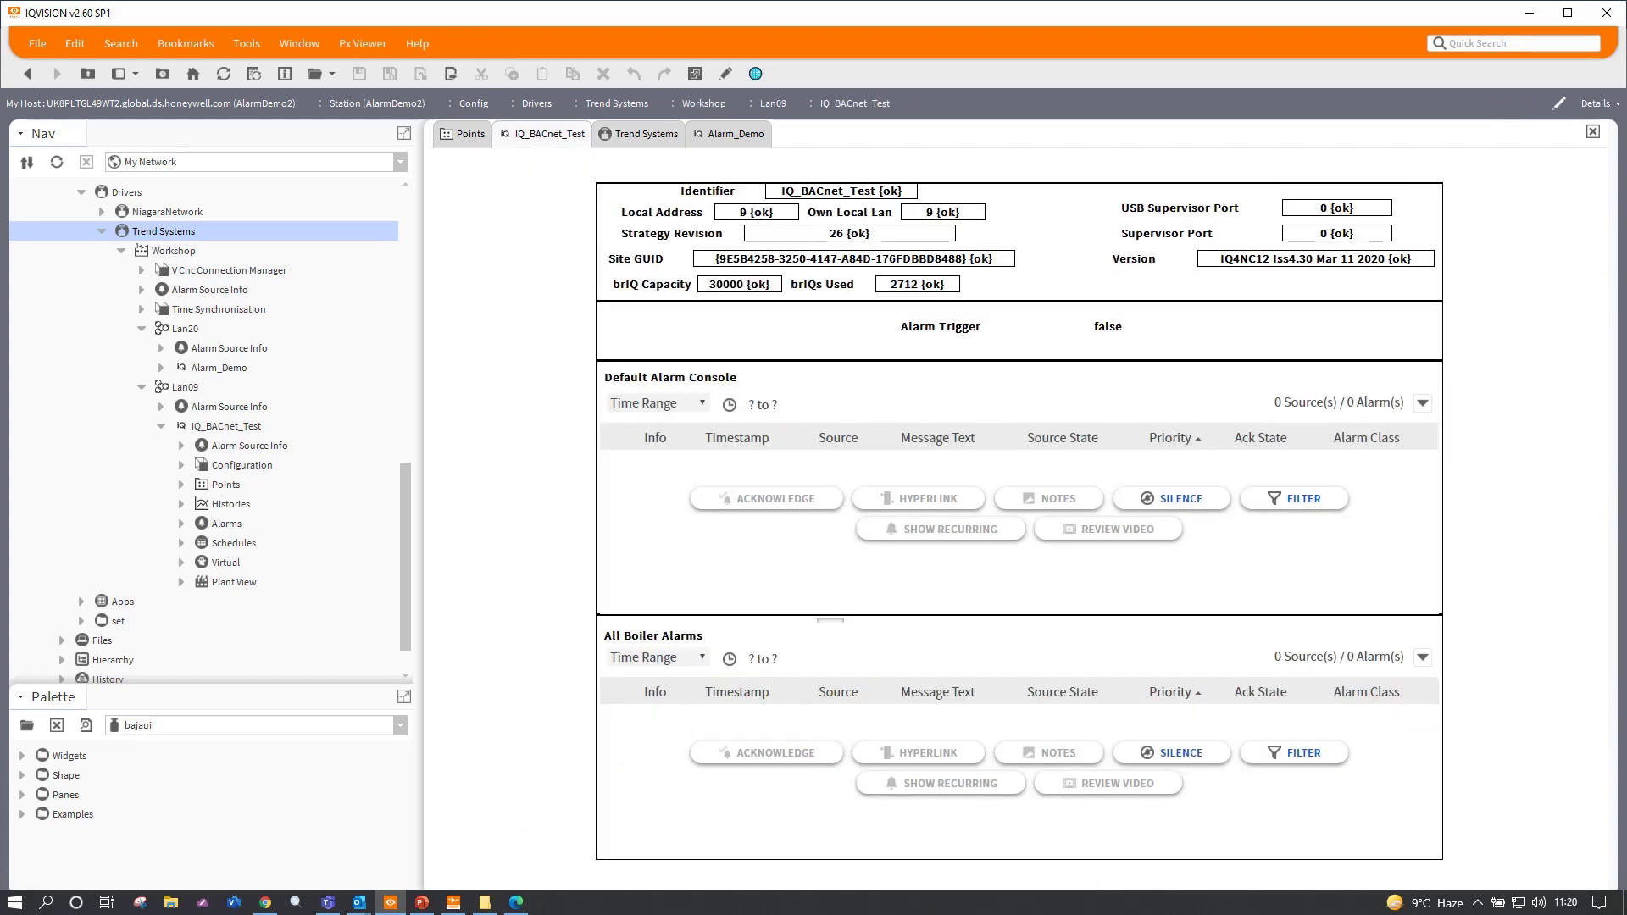
key("alt+Tab")
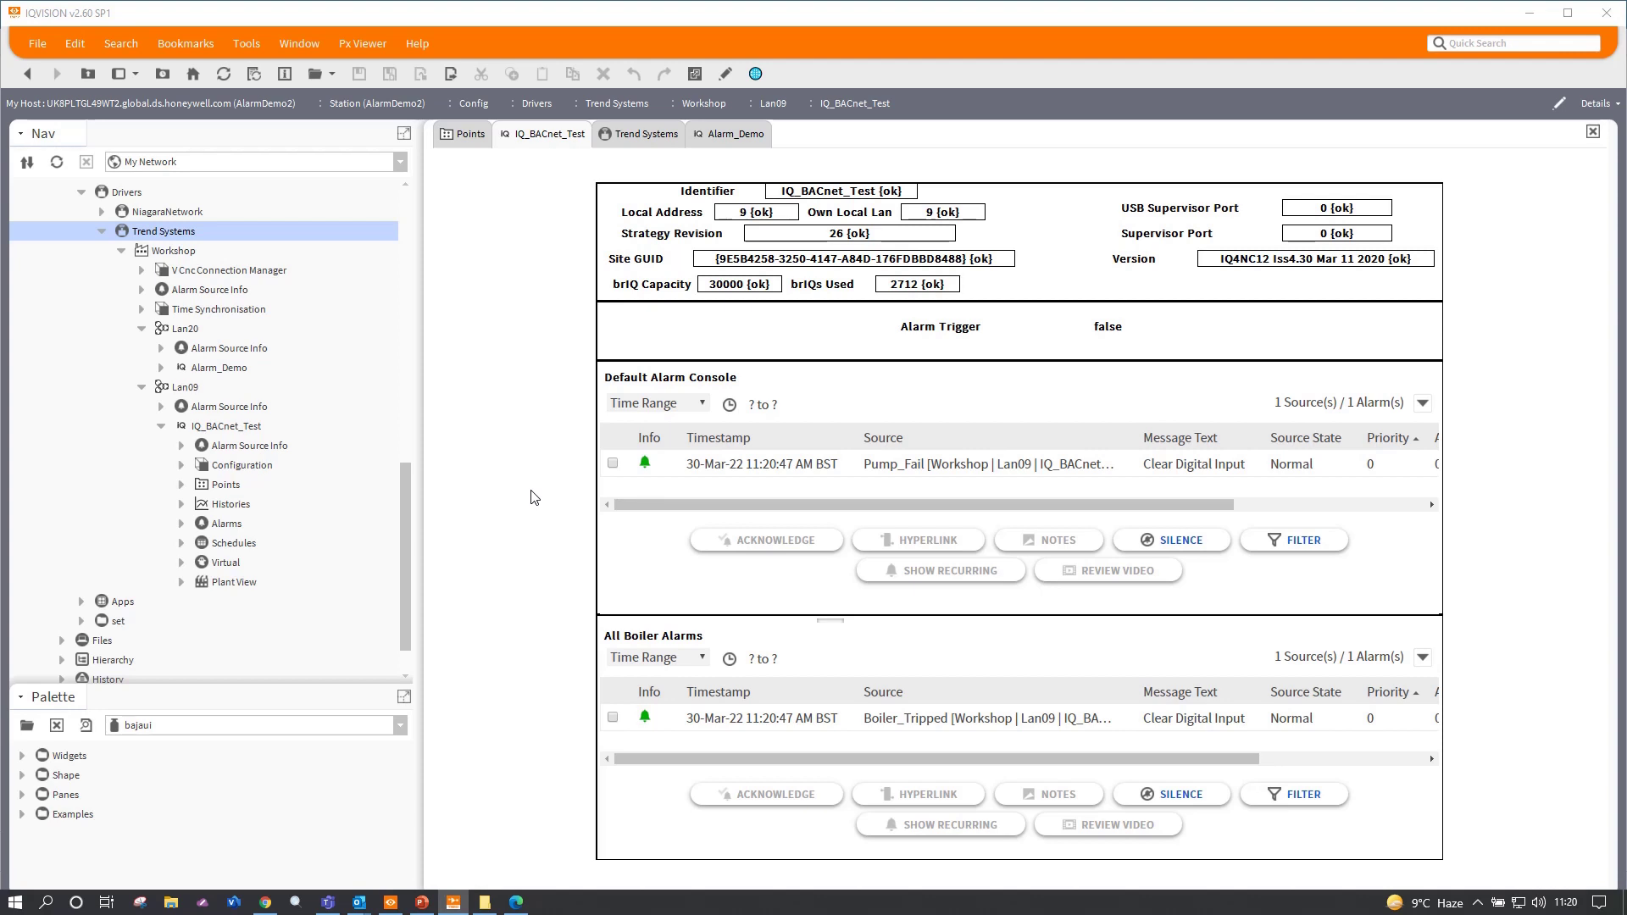
Step: Check the names in the Points list, and return to the Trend Systems properties with the Alarm Manager collapsed
left_click(464, 138)
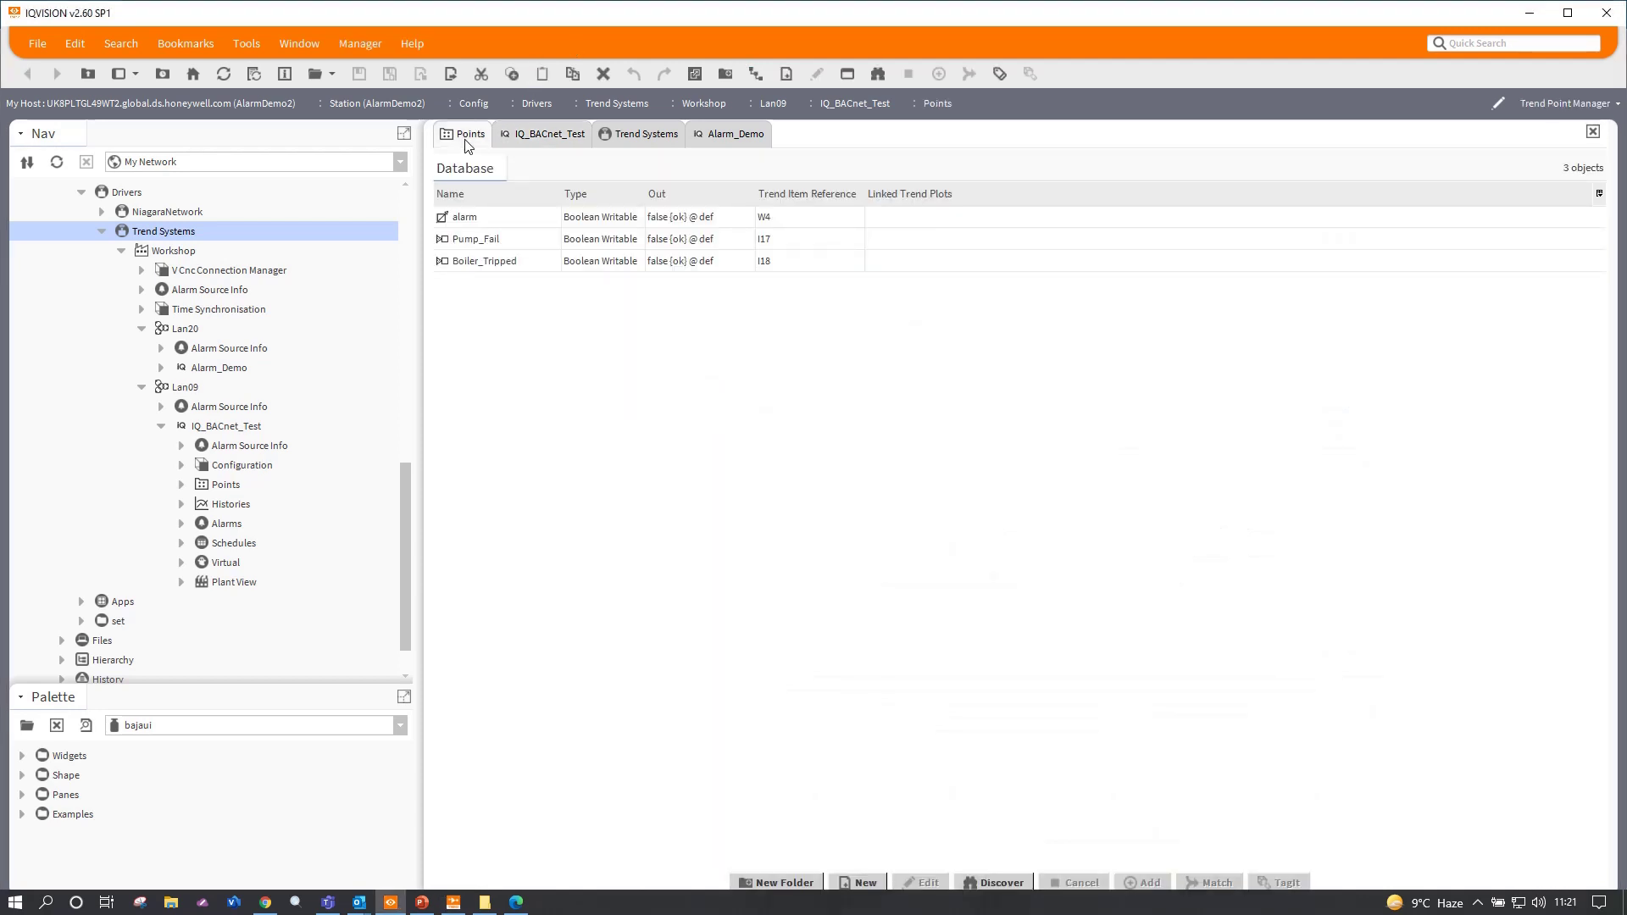
left_click(644, 133)
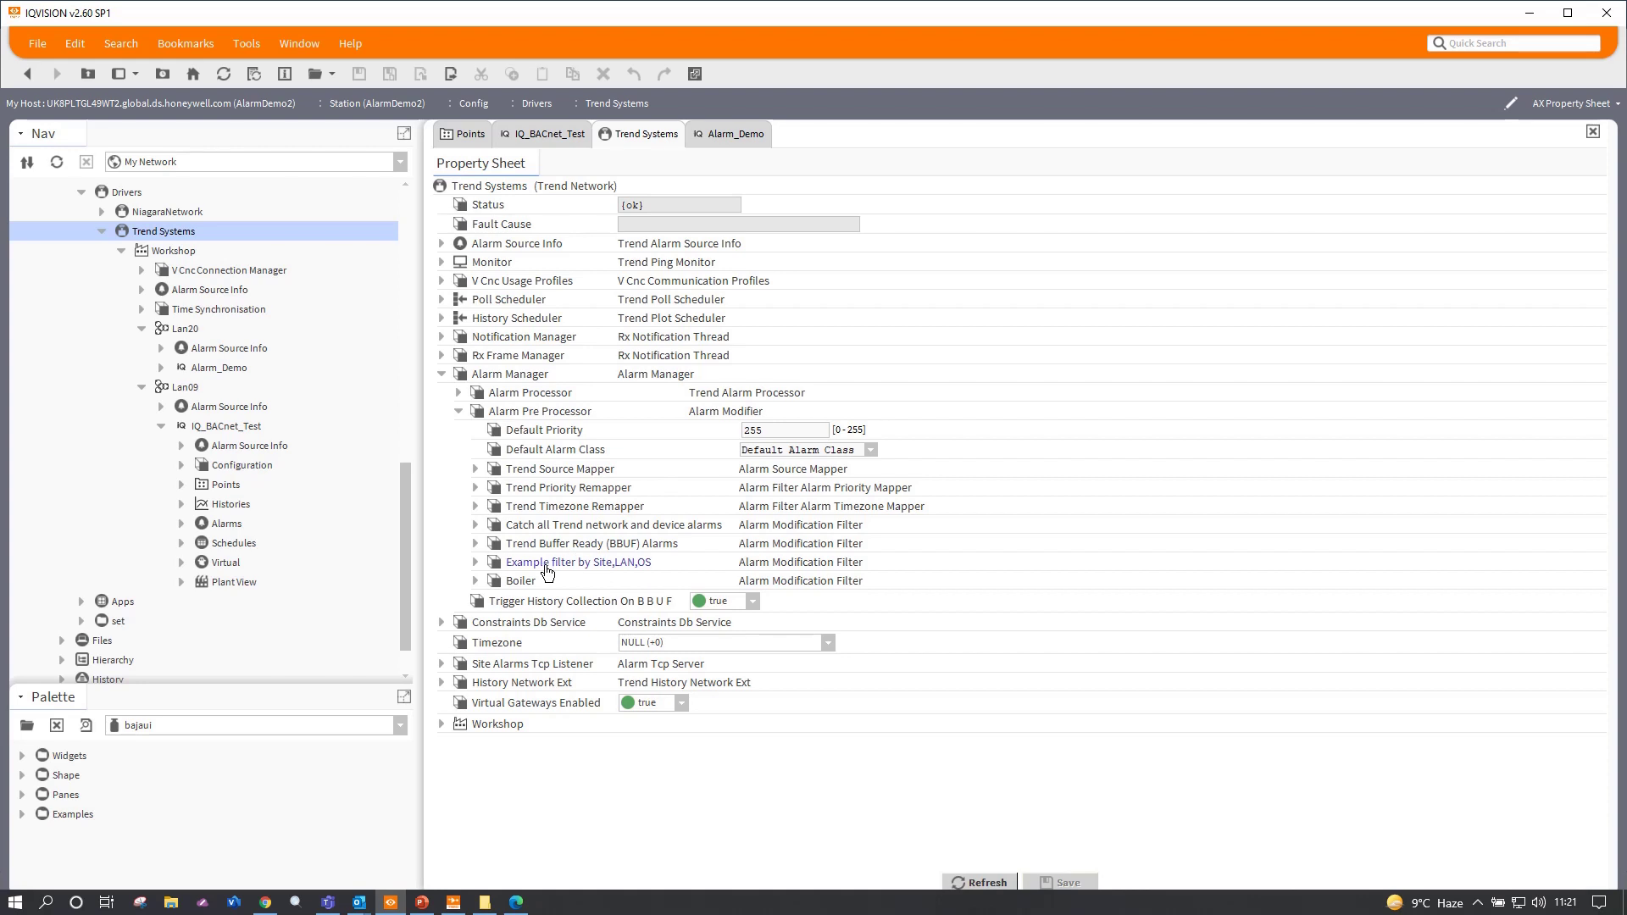
left_click(440, 377)
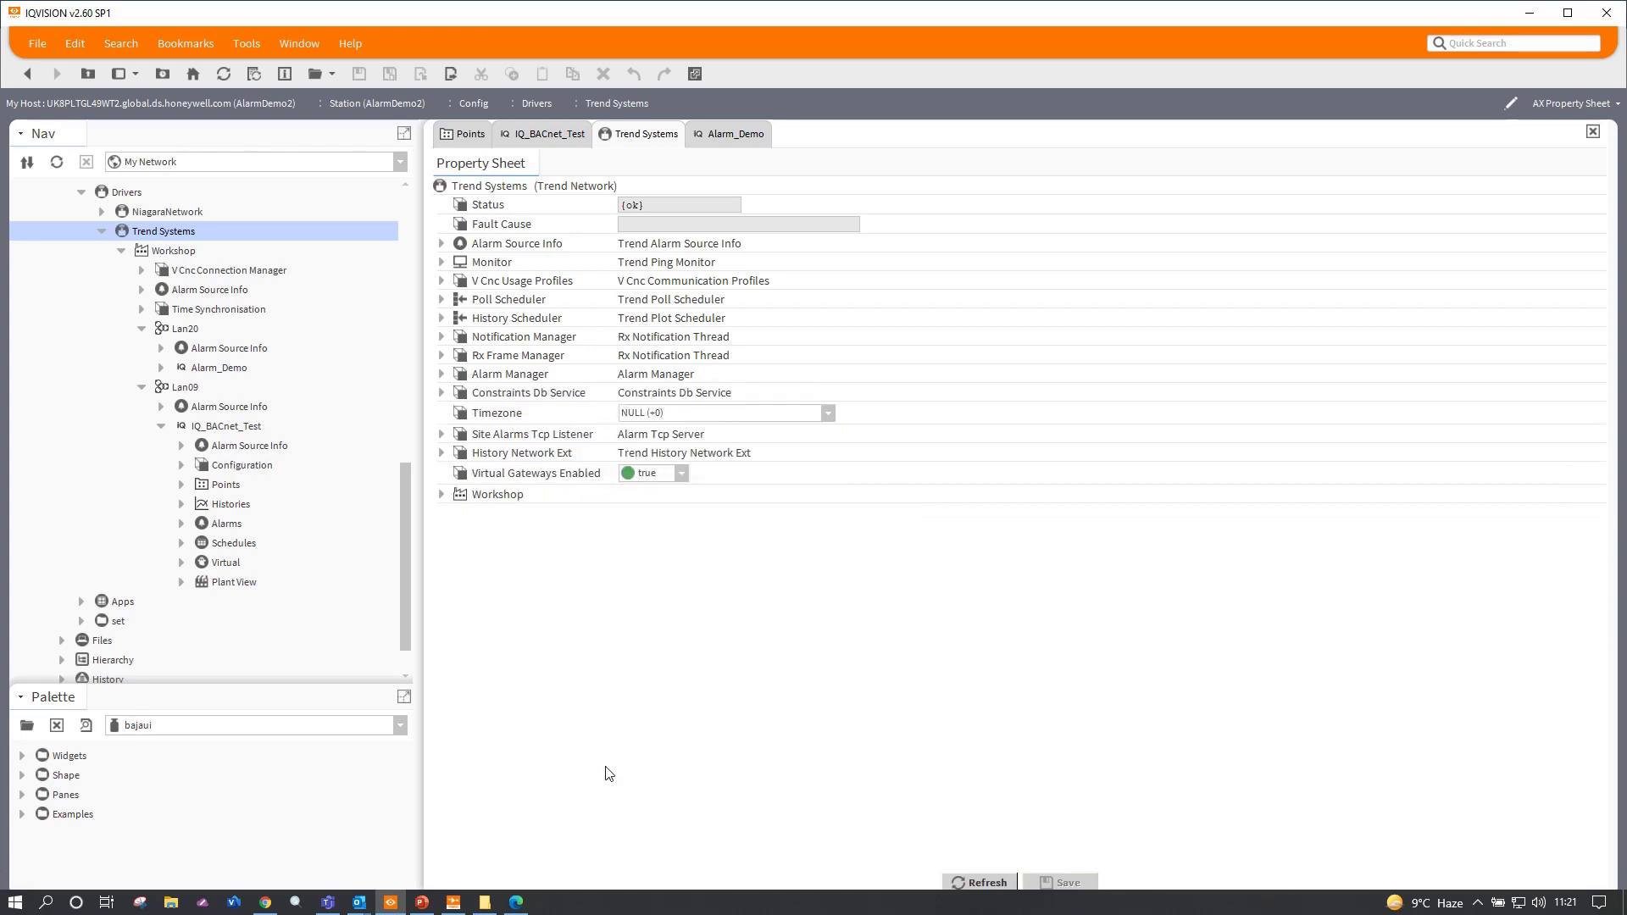